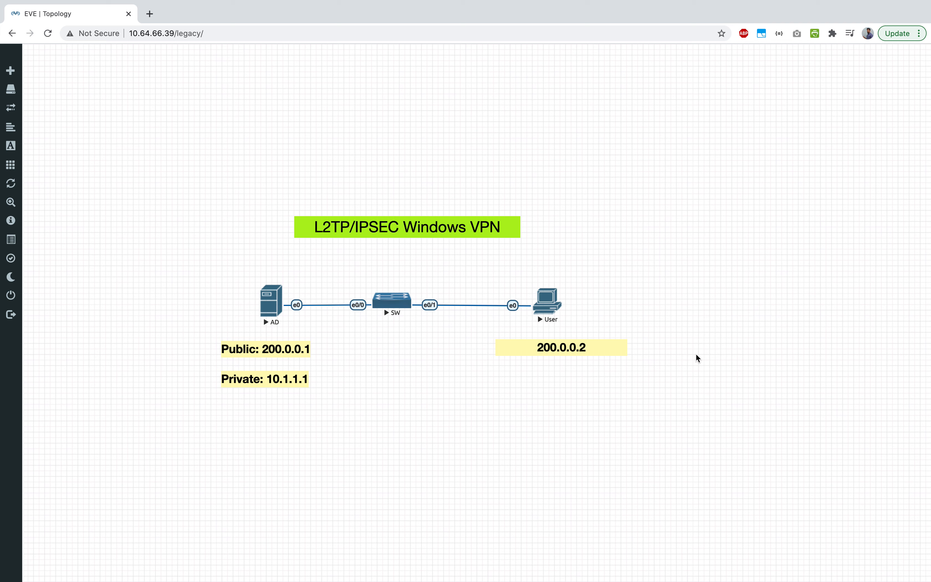
# Bring up the window overview to reach the AD 2019 server's VNC Viewer window
pyautogui.hotkey('ctrl', 'Up')
# Nudge the AD 2019 VNC window slightly, then switch to the full-screen Windows client desktop space
pyautogui.click(521, 469)
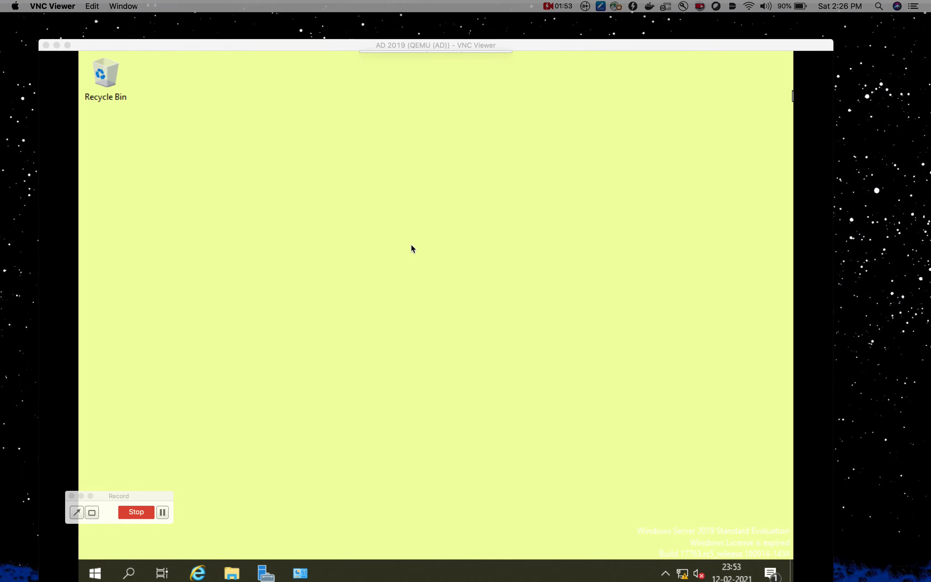
pyautogui.click(75, 494)
pyautogui.moveTo(306, 34)
pyautogui.mouseDown()
pyautogui.moveTo(295, 36)
pyautogui.moveTo(314, 36)
pyautogui.mouseUp()
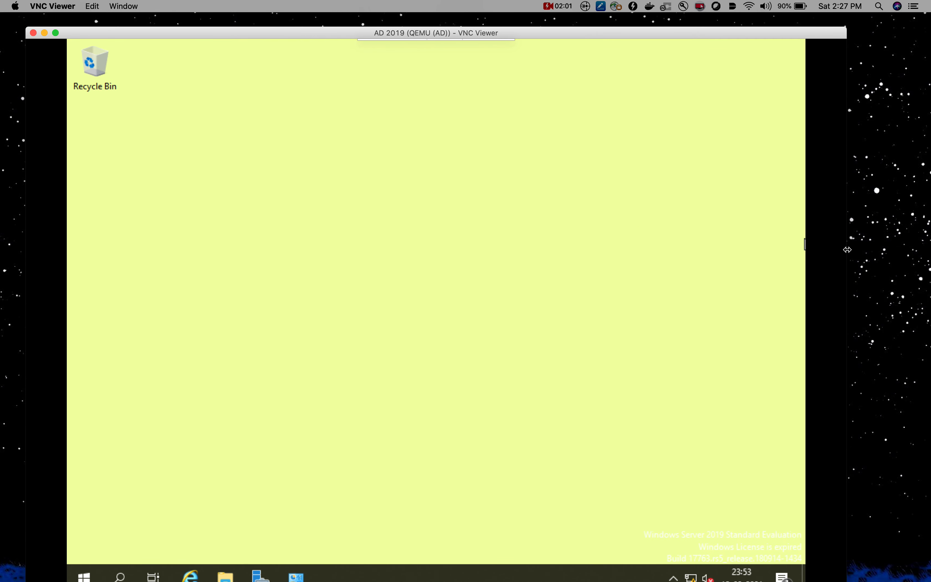
pyautogui.click(886, 249)
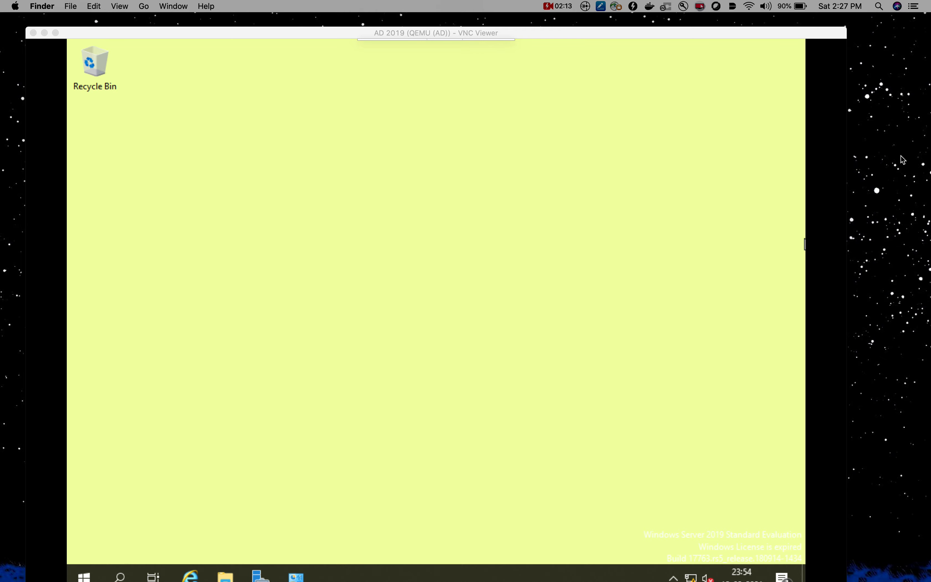
pyautogui.hotkey('ctrl', 'Up')
pyautogui.click(456, 38)
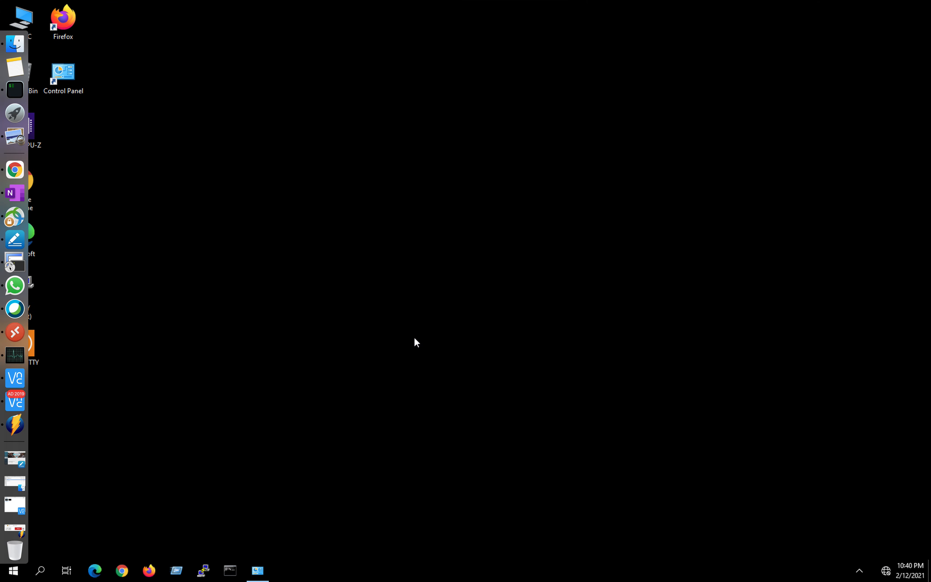
# Look over the Windows client desktop, then return to the EVE-NG L2TP/IPSEC Windows VPN topology
pyautogui.hotkey('ctrl', 'Up')
pyautogui.click(459, 52)
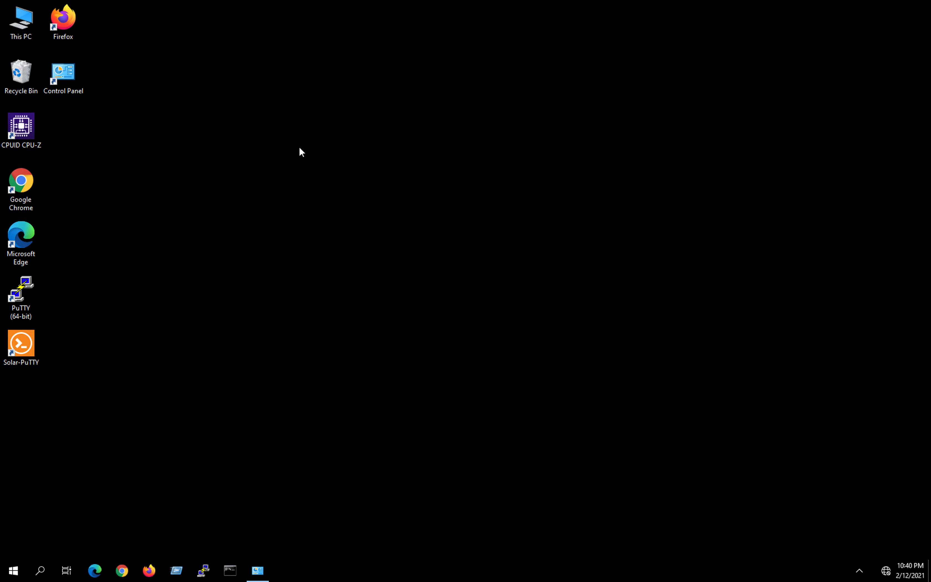
pyautogui.hotkey('ctrl', 'Up')
pyautogui.click(560, 41)
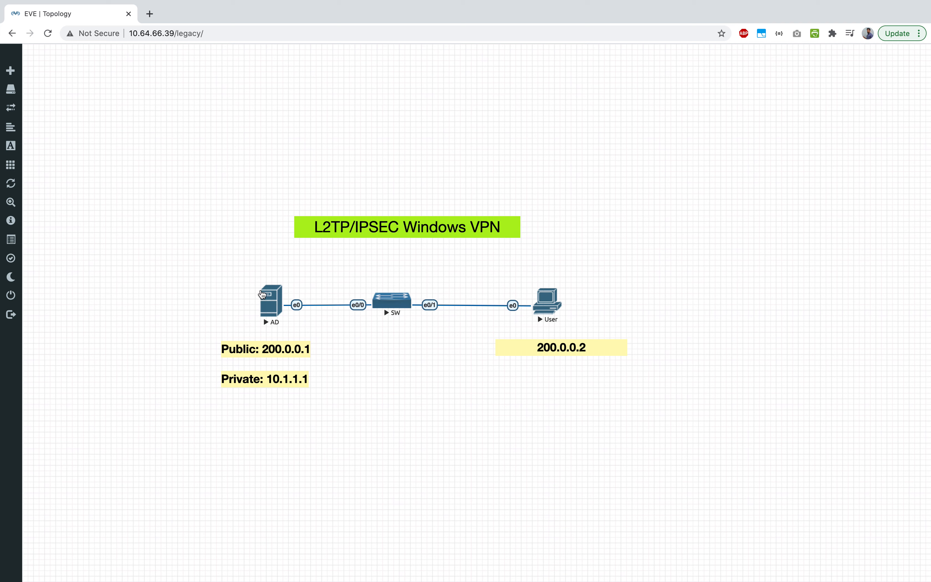
# Bring the AD 2019 server's Windows Server desktop back to the front in VNC Viewer
pyautogui.click(467, 441)
pyautogui.hotkey('ctrl', 'Up')
pyautogui.click(342, 320)
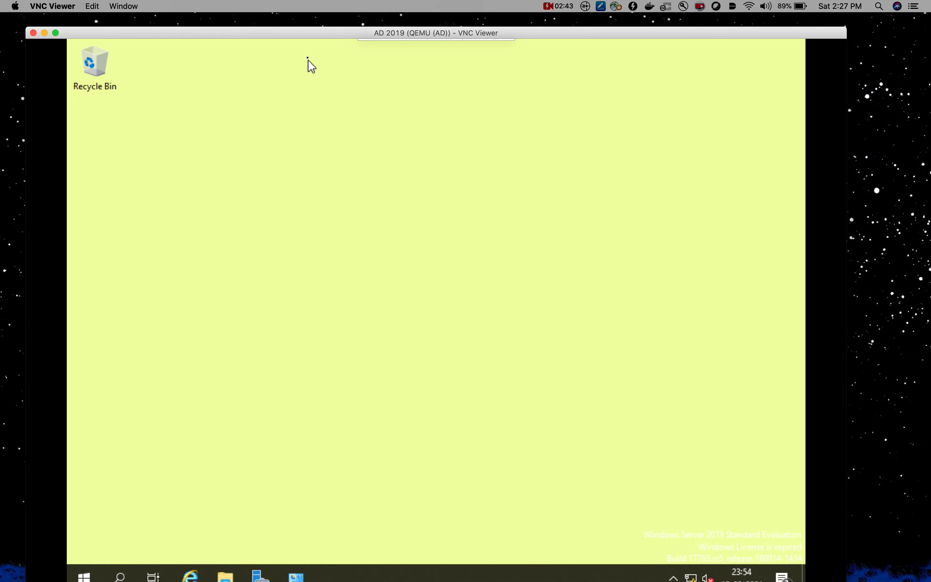
# Open the server's Network Connections window showing the Ethernet and Ethernet 2 adapters
pyautogui.moveTo(300, 34); pyautogui.dragTo(300, 31)
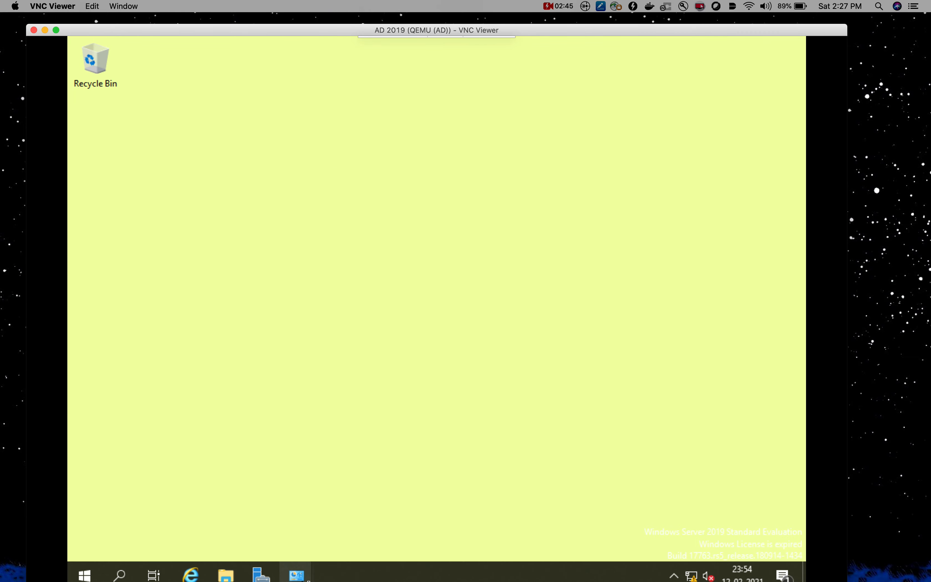
pyautogui.moveTo(296, 577)
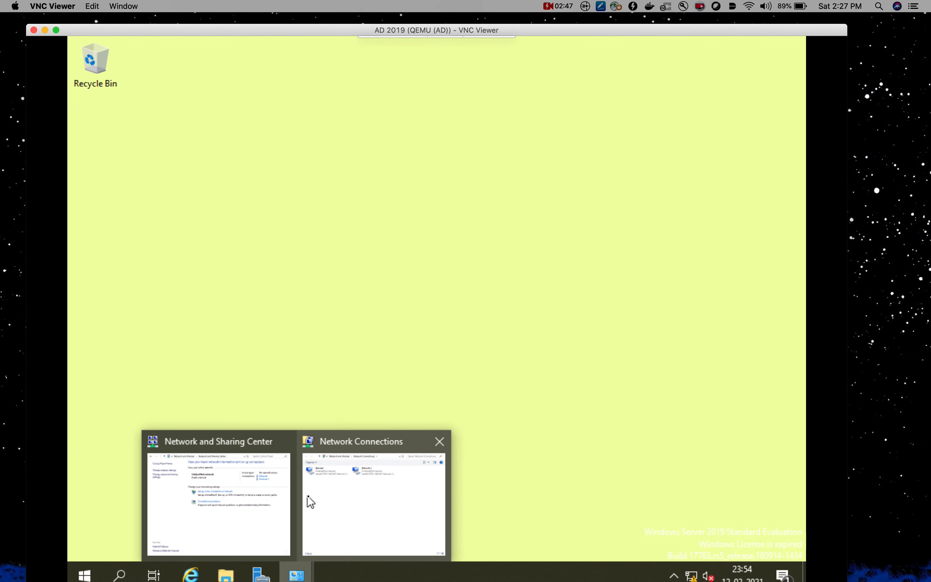
pyautogui.click(352, 507)
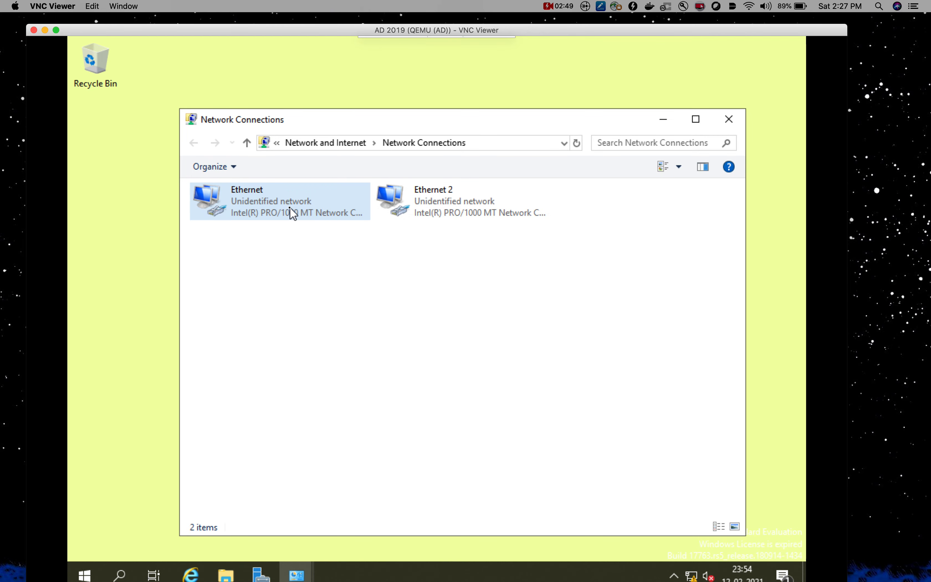
pyautogui.click(330, 207)
pyautogui.click(436, 204)
pyautogui.click(284, 201)
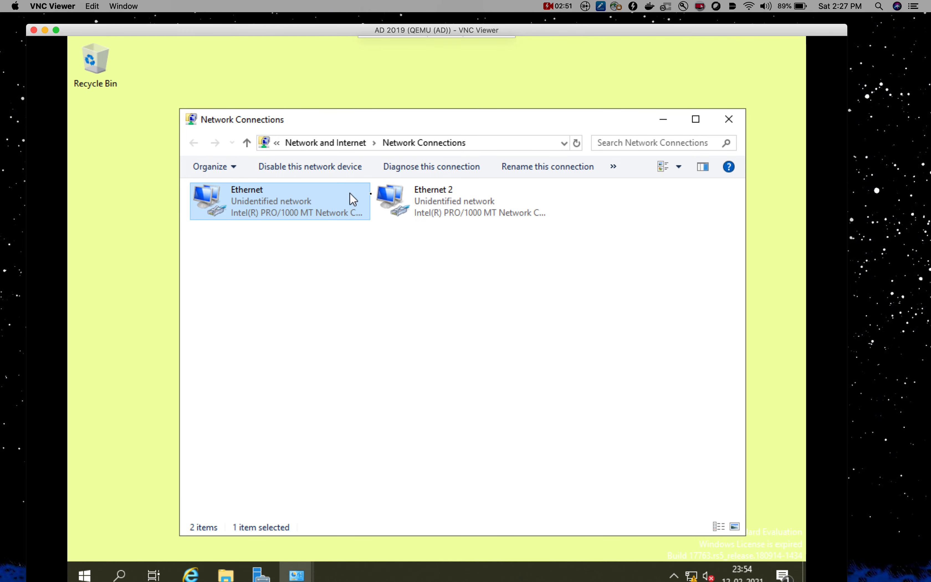
pyautogui.click(441, 200)
pyautogui.click(301, 211)
# Check that the Ethernet adapter's static IPv4 address is 200.0.0.1, then close its dialogs
pyautogui.doubleClick(305, 214)
pyautogui.click(350, 424)
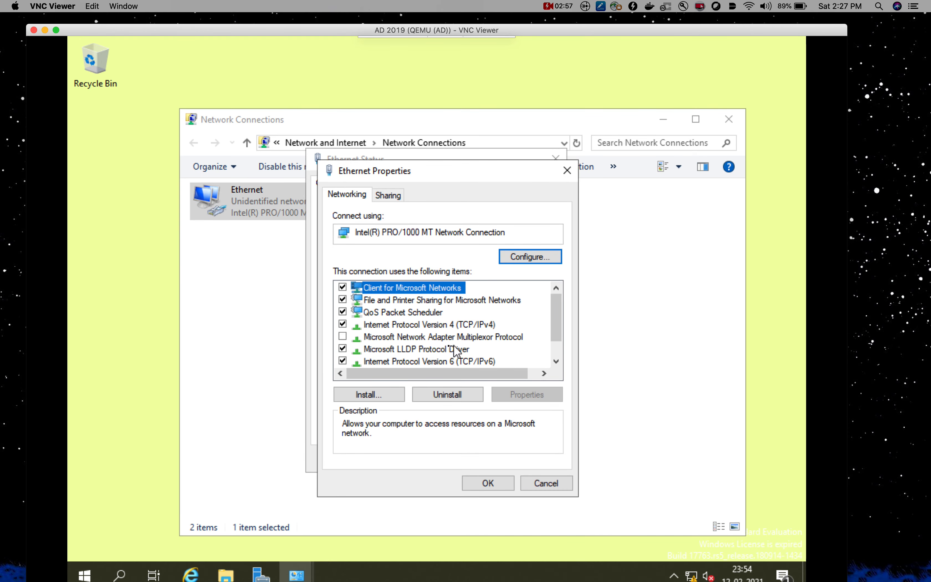
pyautogui.click(457, 326)
pyautogui.click(532, 391)
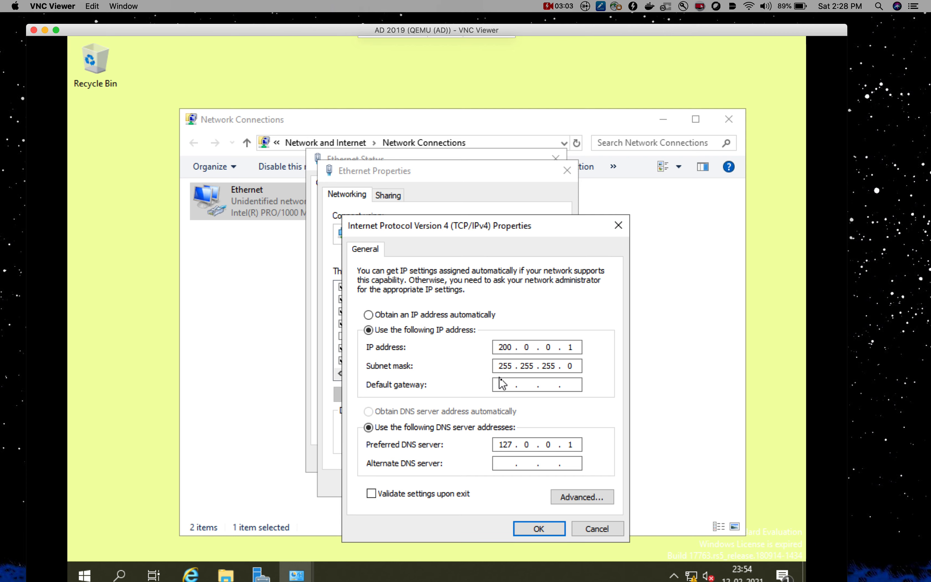
pyautogui.click(618, 226)
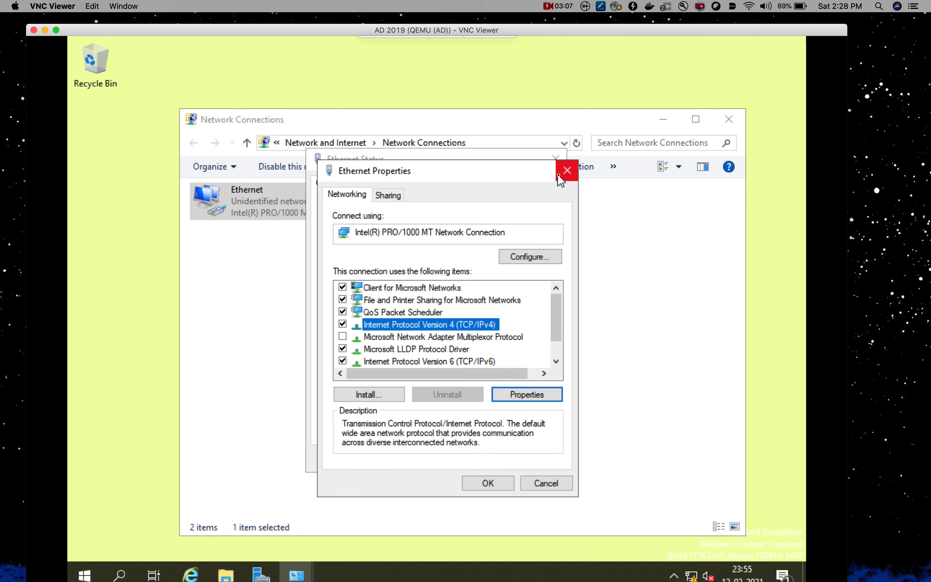
pyautogui.click(566, 170)
pyautogui.click(553, 157)
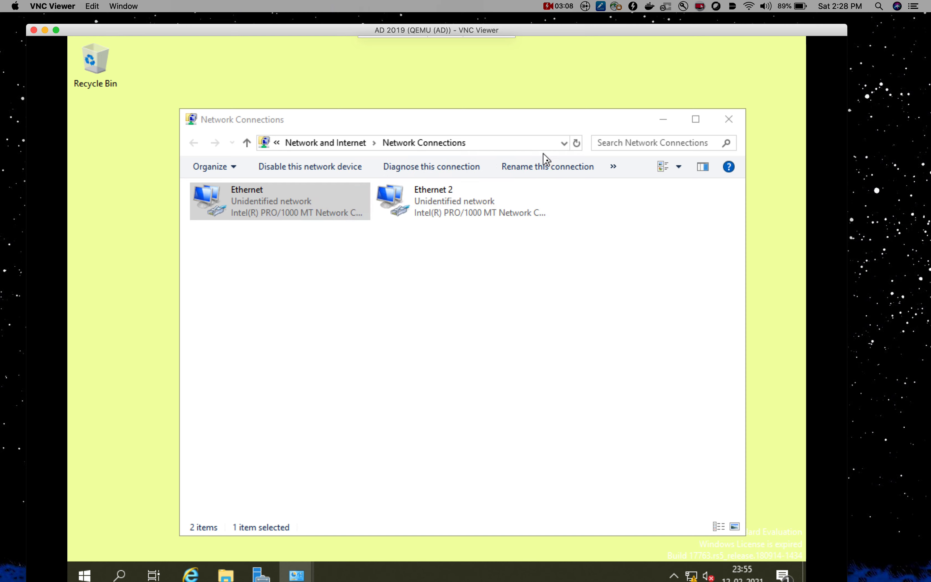
# Check that Ethernet 2's static IPv4 address is 10.1.1.1, then close its dialogs
pyautogui.doubleClick(452, 202)
pyautogui.click(365, 430)
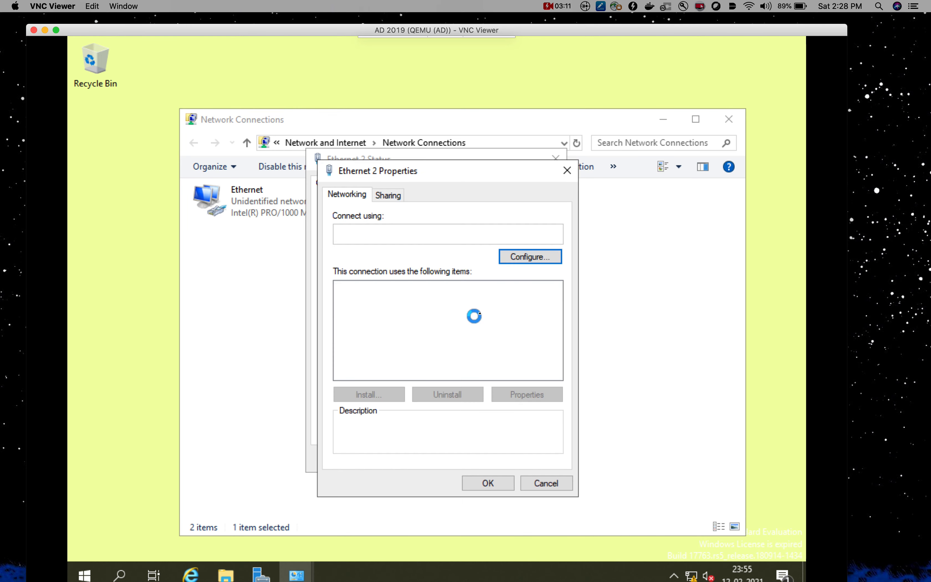
pyautogui.click(462, 324)
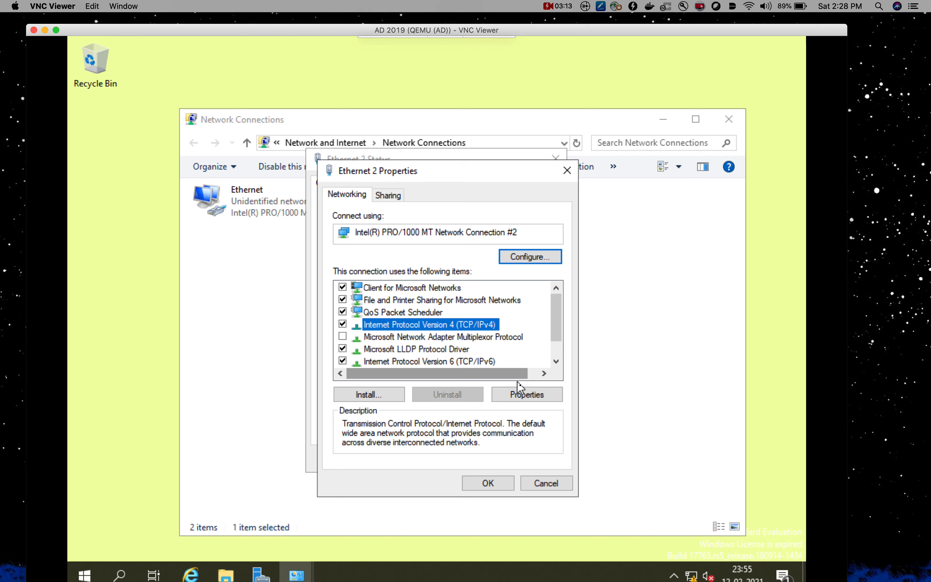
pyautogui.click(517, 395)
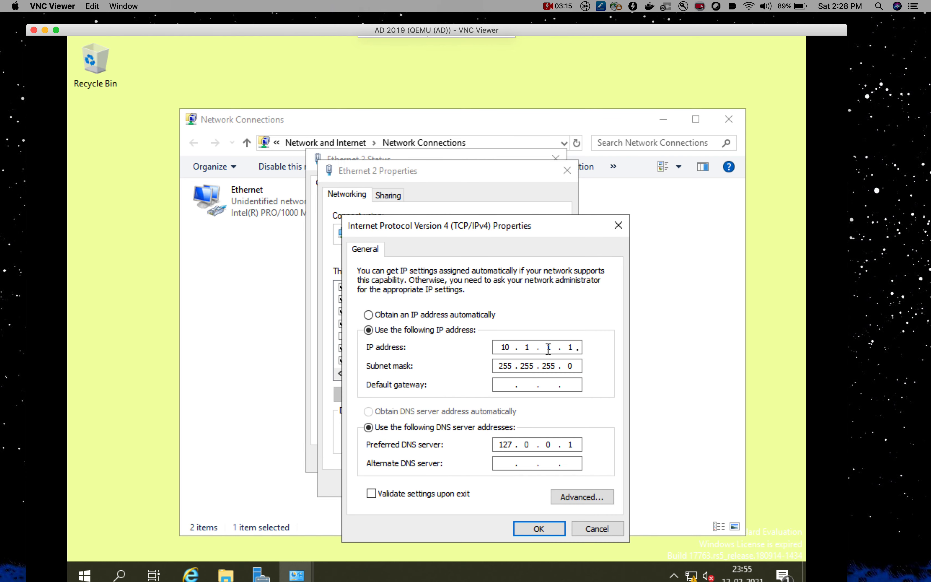
pyautogui.click(615, 226)
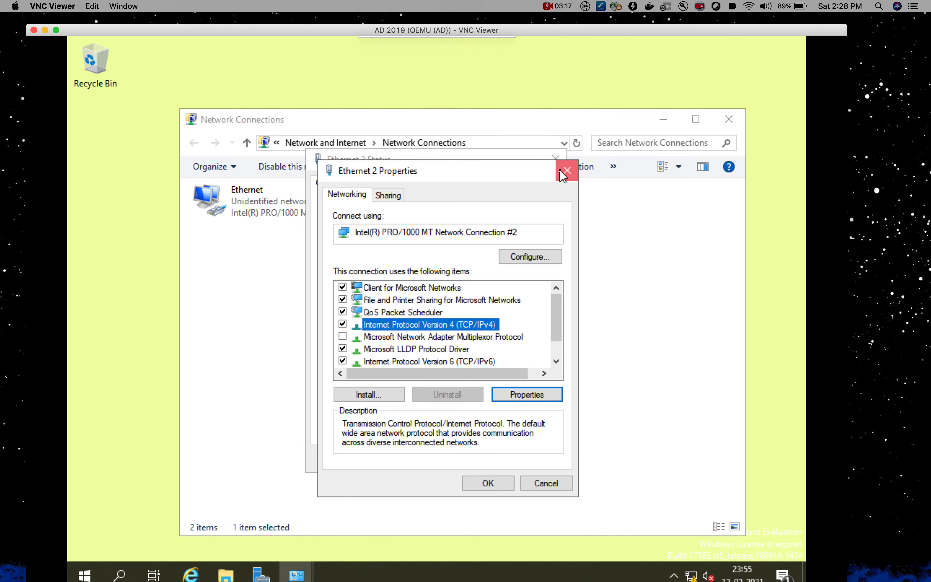
pyautogui.click(566, 170)
pyautogui.click(555, 157)
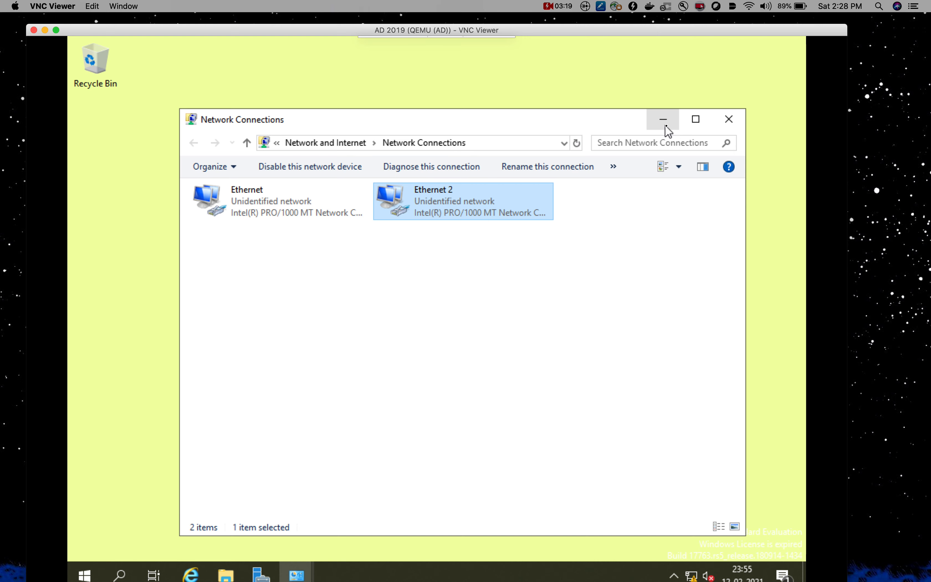
pyautogui.click(128, 355)
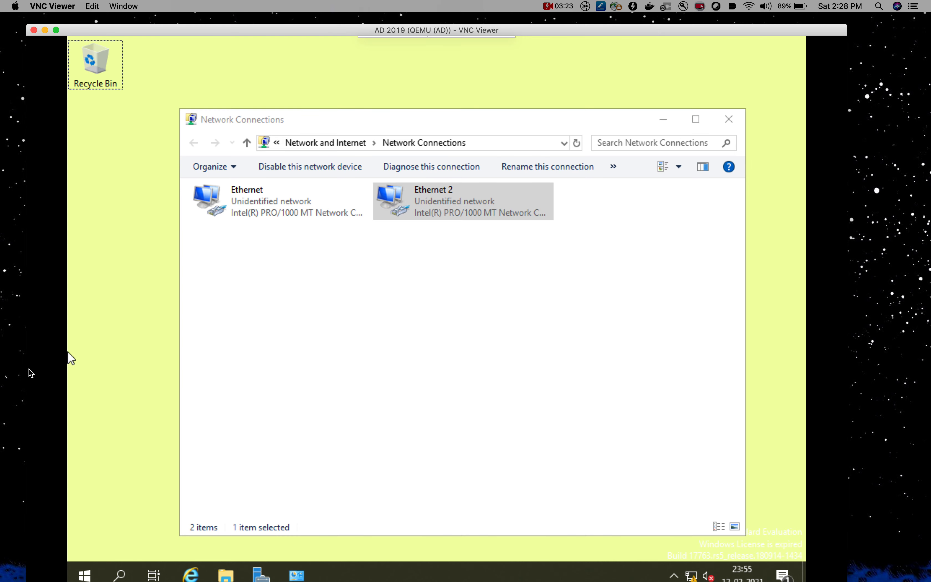
# Run ipconfig on the Windows client and confirm its IPv4 address is 200.0.0.2
pyautogui.click(874, 157)
pyautogui.hotkey('ctrl', 'Right')
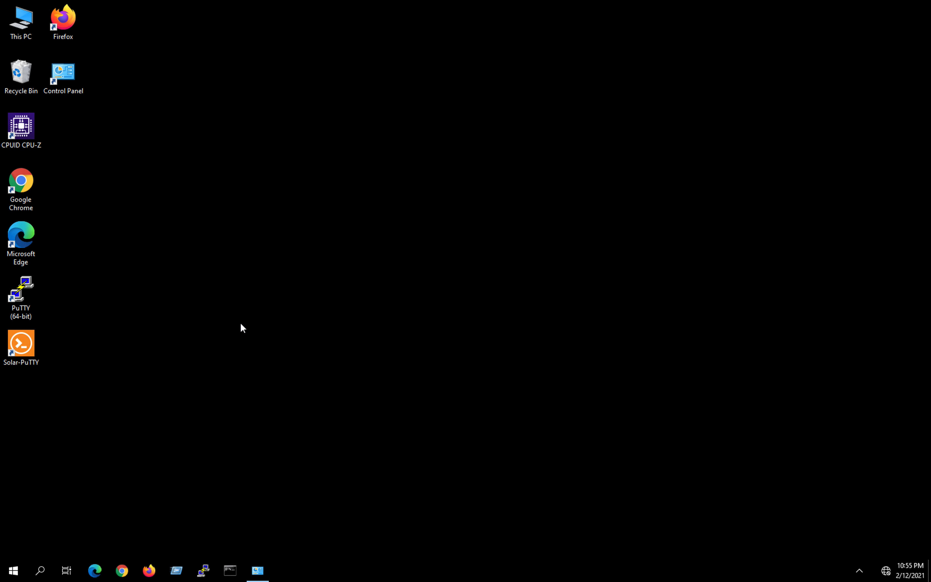
pyautogui.write('ipconfig')
pyautogui.press('Return')
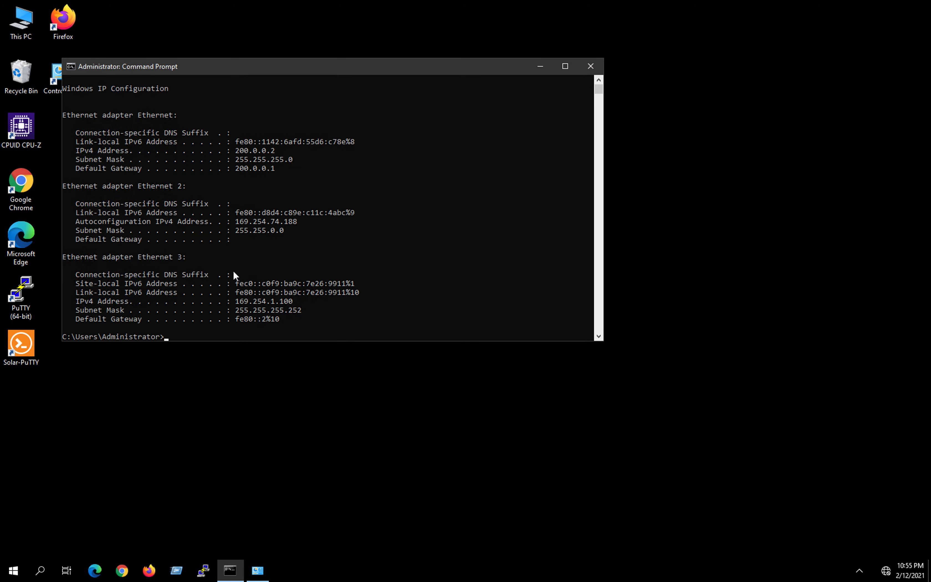
pyautogui.moveTo(235, 150); pyautogui.dragTo(277, 151)
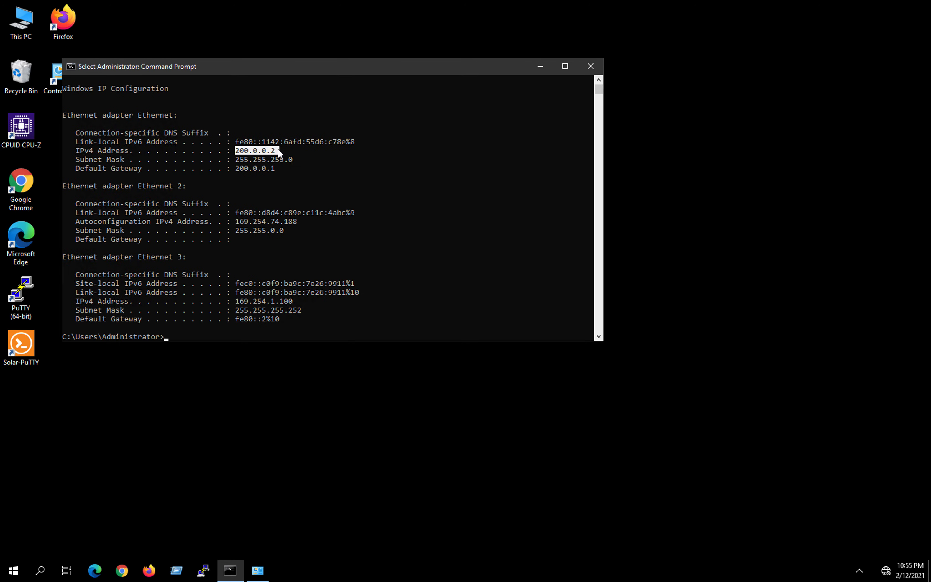
pyautogui.click(397, 221)
pyautogui.click(446, 384)
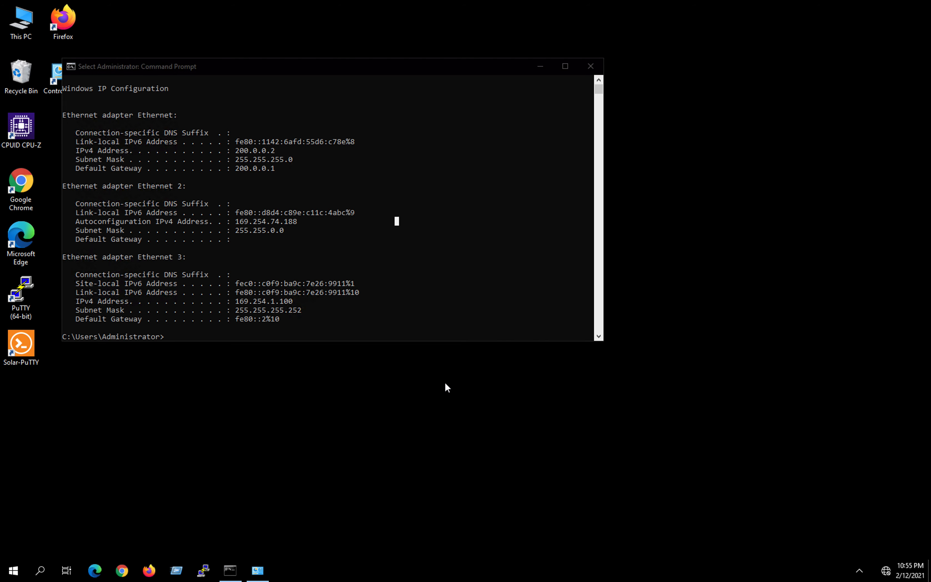
# Ping 200.0.0.1 from the client, confirm 0% loss, and return to the AD server
pyautogui.hotkey('ctrl', 'Left')
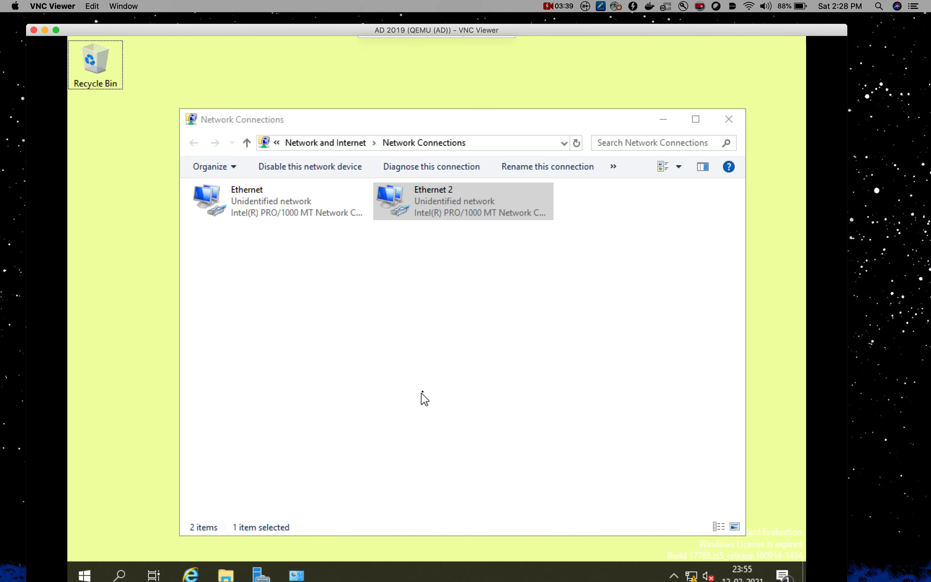
pyautogui.click(882, 312)
pyautogui.hotkey('ctrl', 'Right')
pyautogui.write('p')
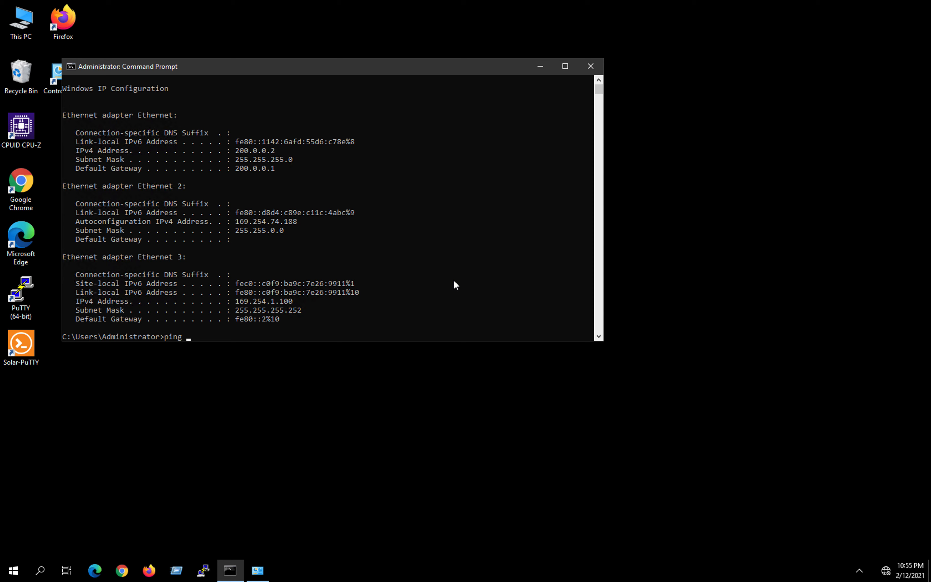
pyautogui.write('ing 200.0.0.1')
pyautogui.press('Return')
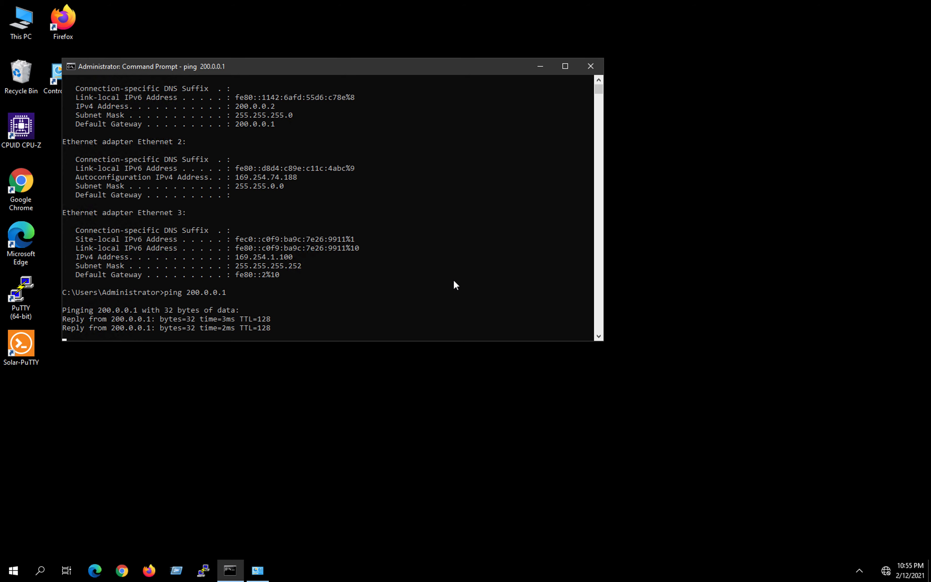
pyautogui.hotkey('ctrl', 'c')
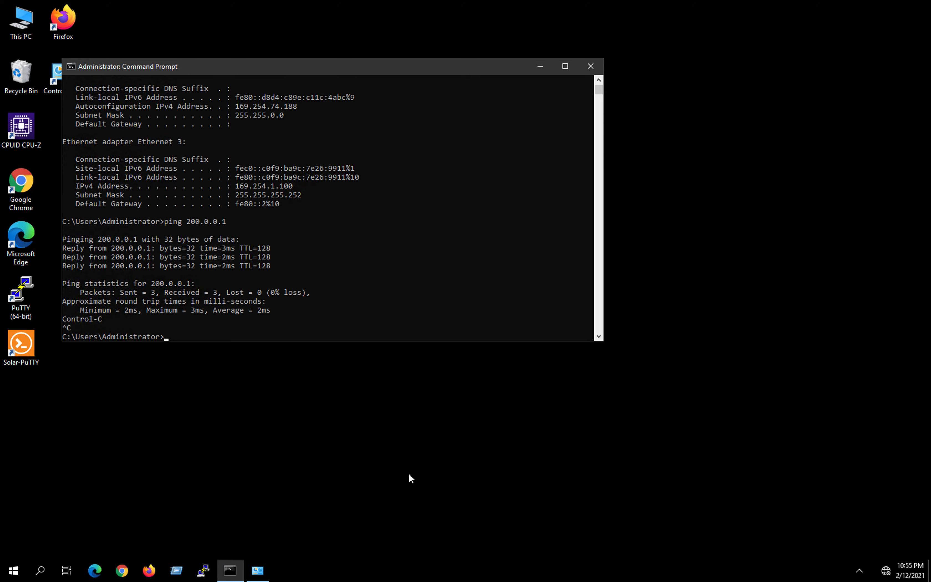
pyautogui.click(505, 478)
pyautogui.hotkey('ctrl', 'Left')
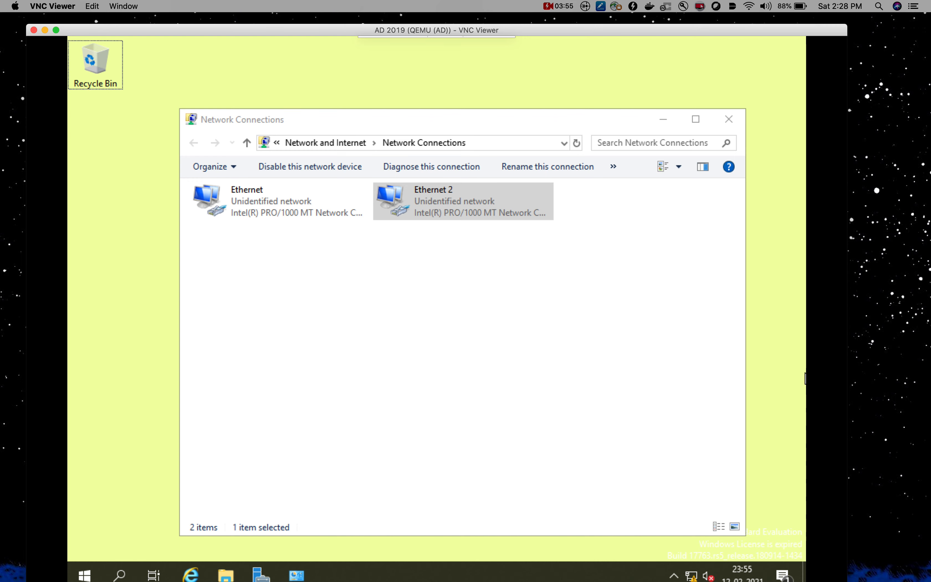
# Minimize Network Connections and launch 'Add roles and features' from the Server Manager dashboard
pyautogui.click(245, 322)
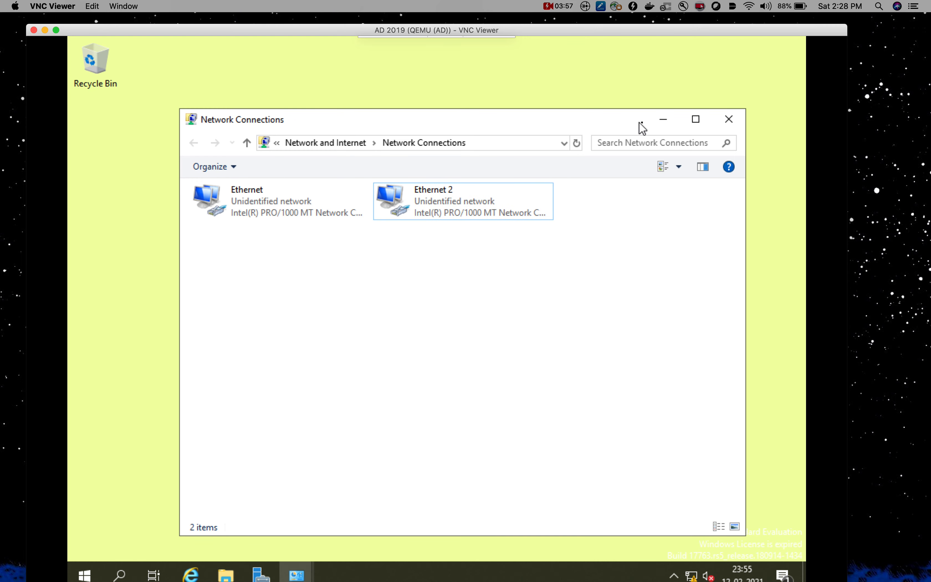
pyautogui.click(663, 119)
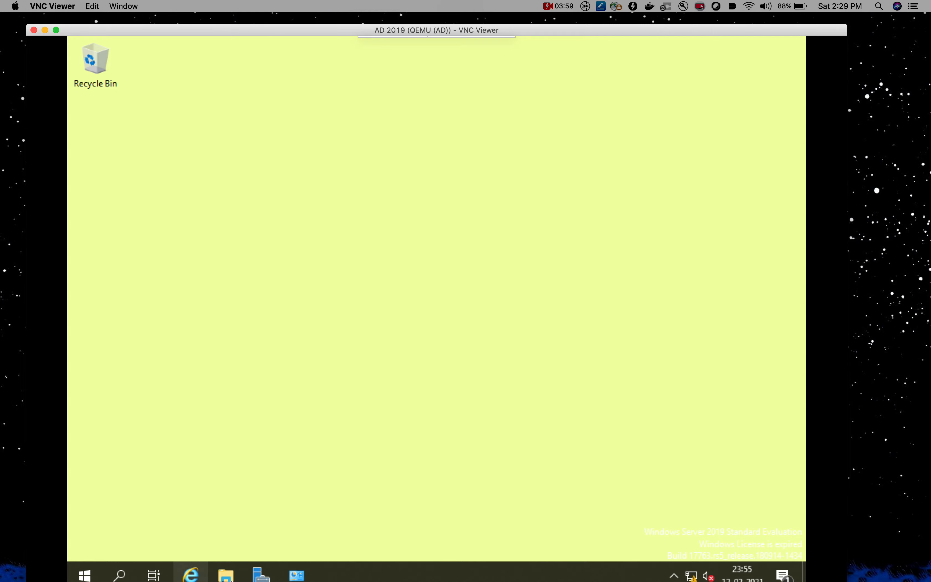
pyautogui.click(261, 575)
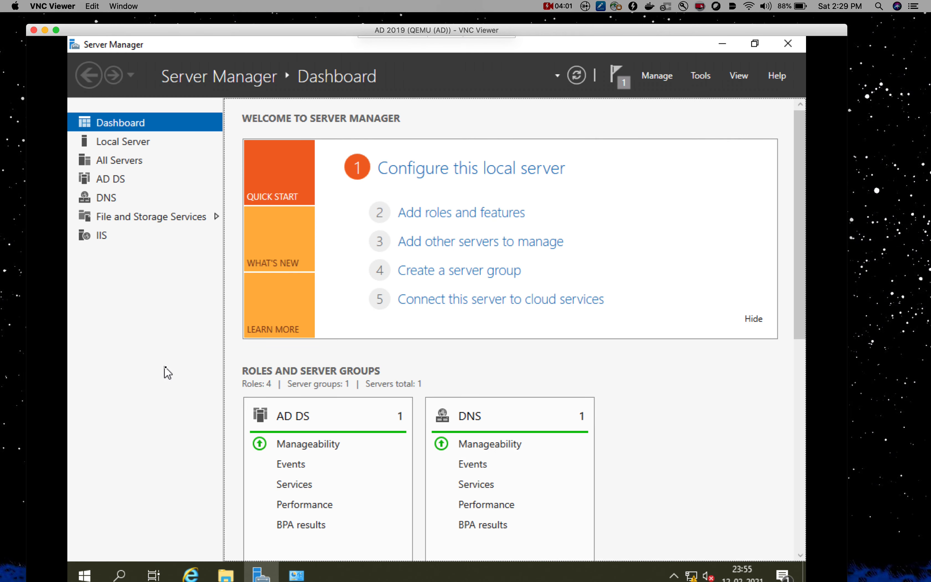
pyautogui.scroll(-5, 779, 460)
pyautogui.scroll(-3, 779, 461)
pyautogui.scroll(5, 791, 421)
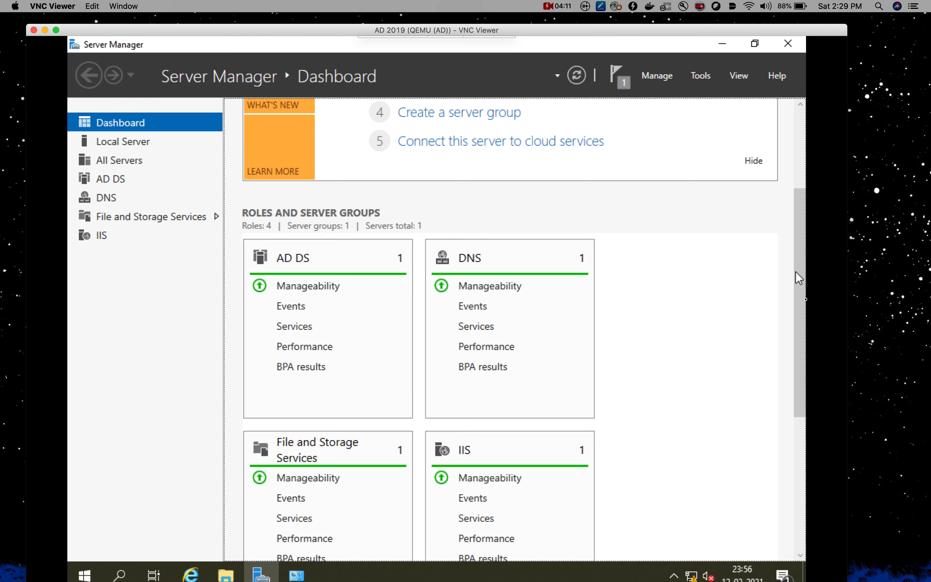
pyautogui.moveTo(802, 328); pyautogui.dragTo(805, 233)
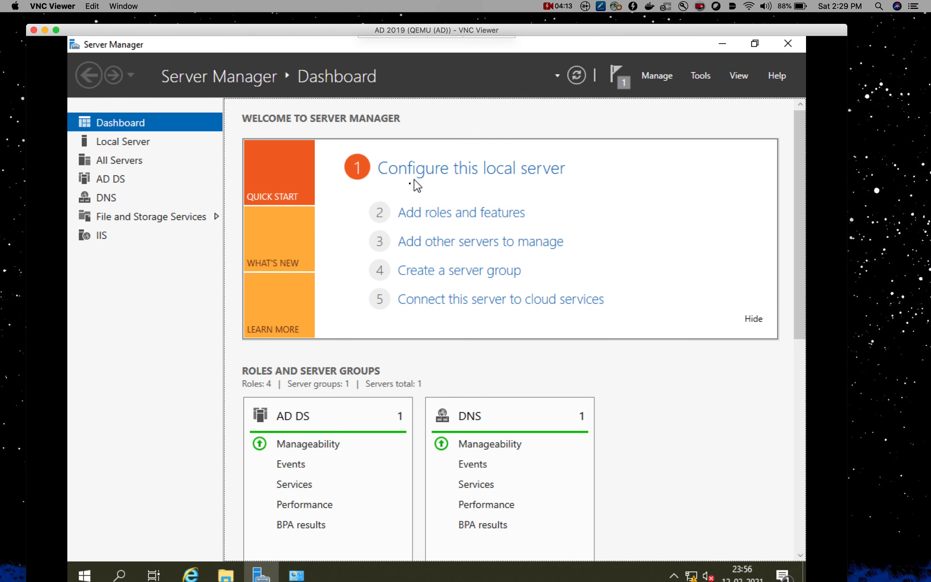
pyautogui.click(410, 215)
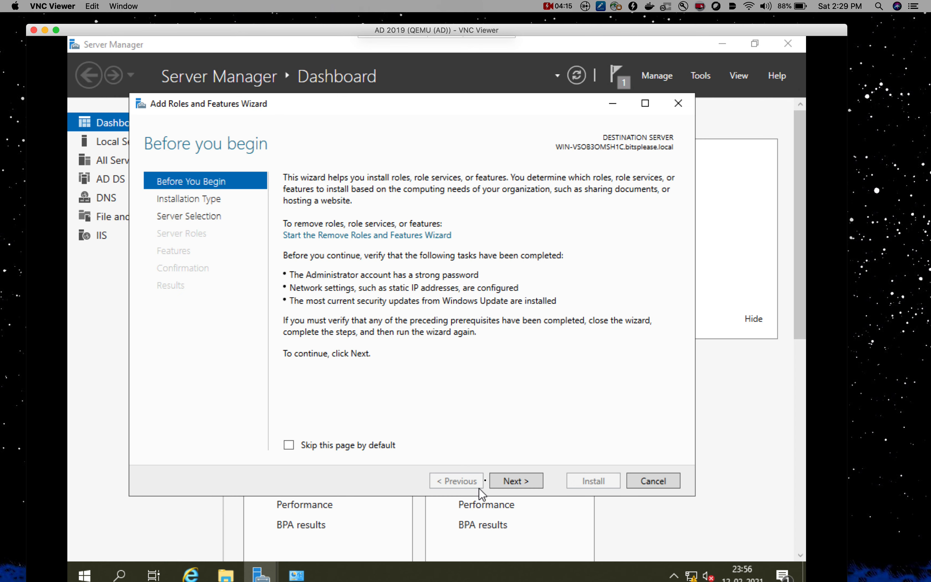
pyautogui.click(520, 485)
pyautogui.click(517, 486)
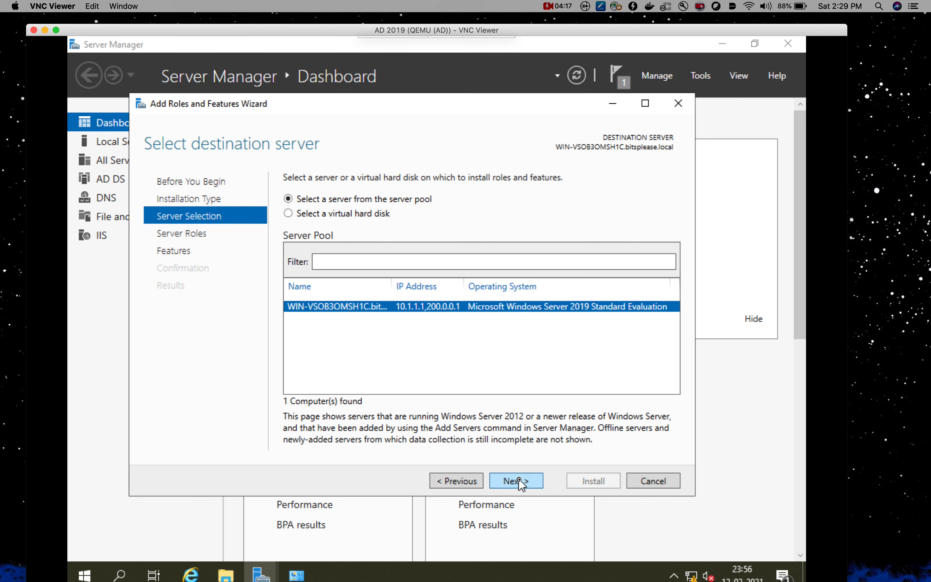
pyautogui.click(519, 482)
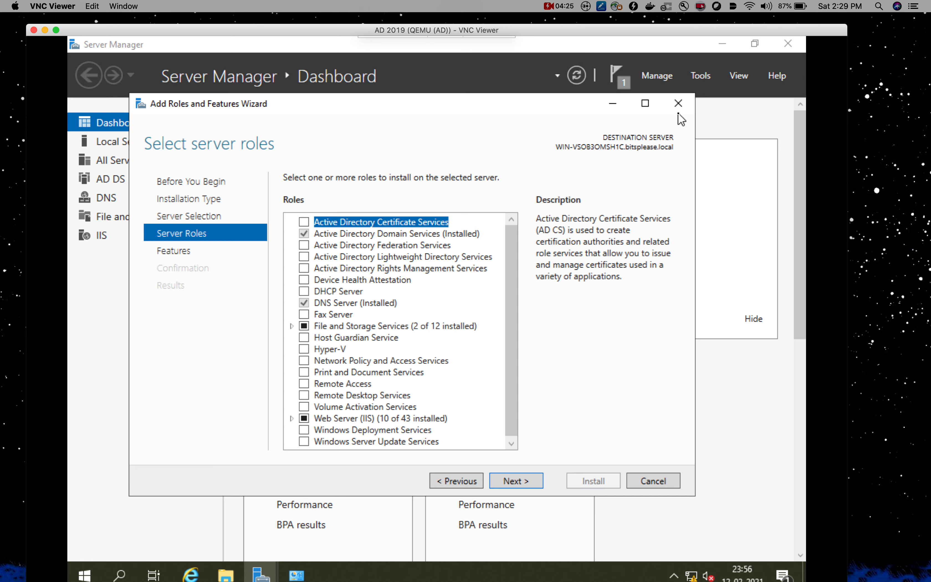
pyautogui.click(678, 103)
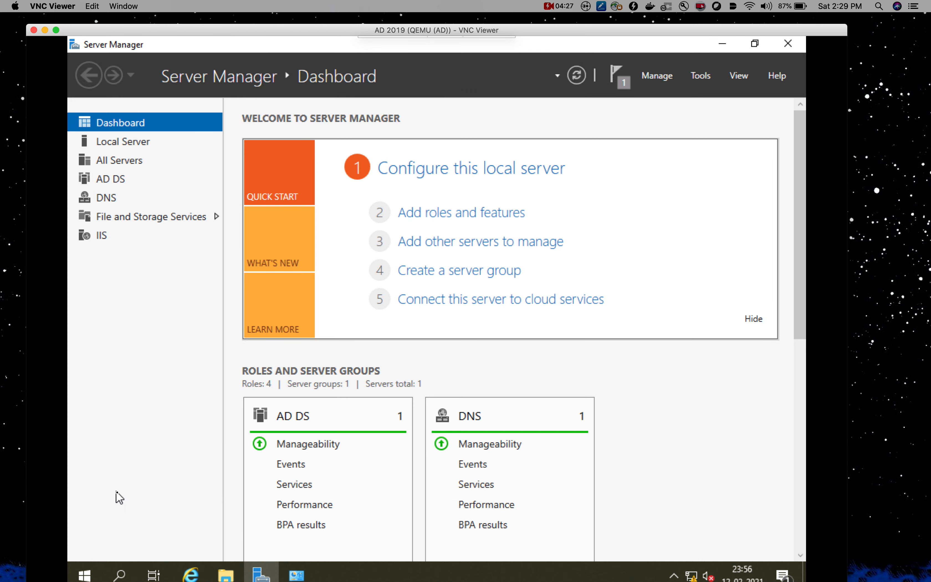
pyautogui.moveTo(800, 300); pyautogui.dragTo(796, 267)
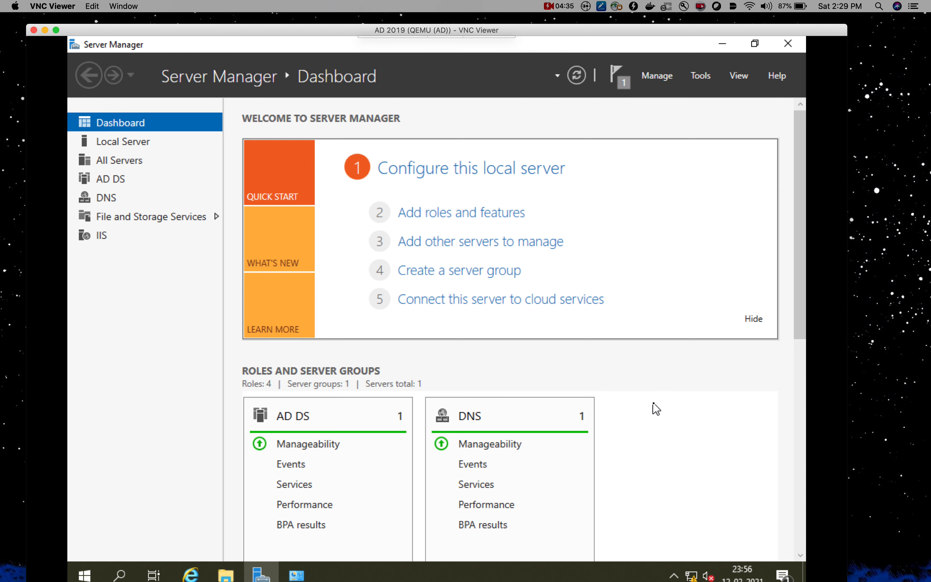
pyautogui.click(456, 213)
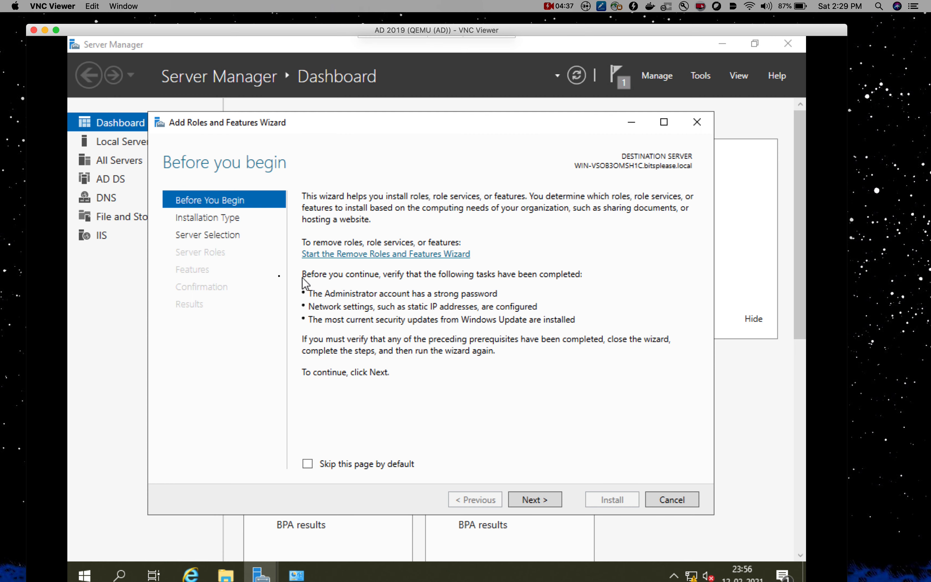
# Tick the Remote Access role and advance past Features and the Remote Access page to Role Services
pyautogui.click(537, 500)
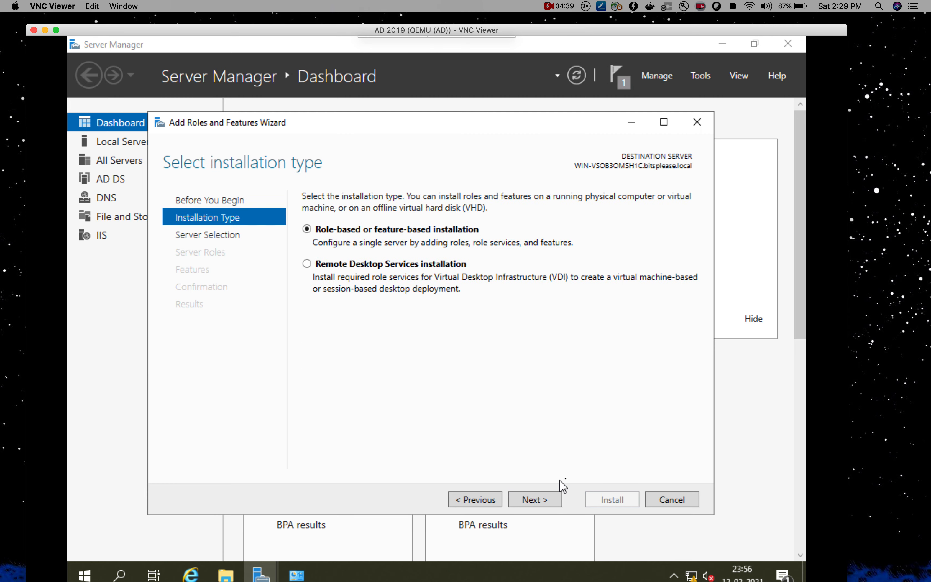
pyautogui.click(546, 502)
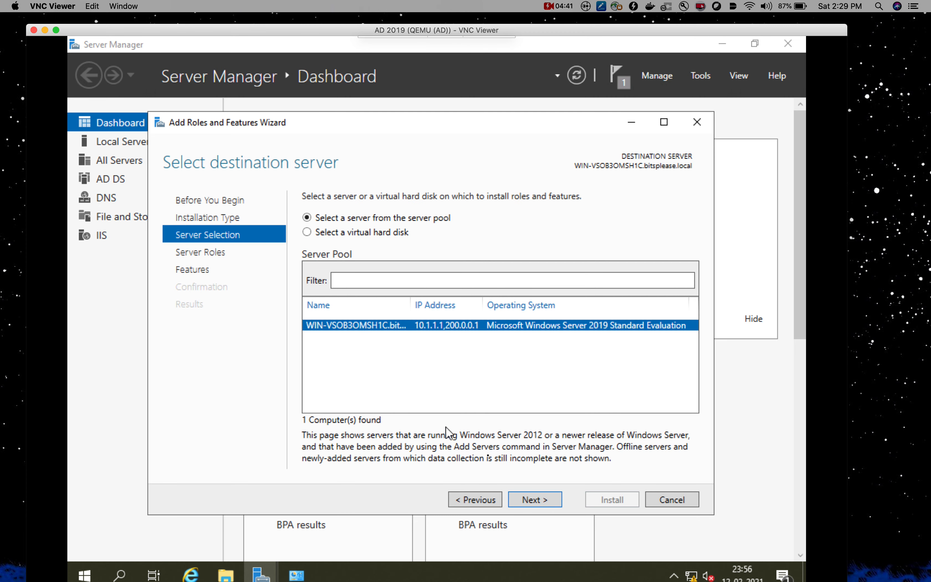
pyautogui.click(535, 500)
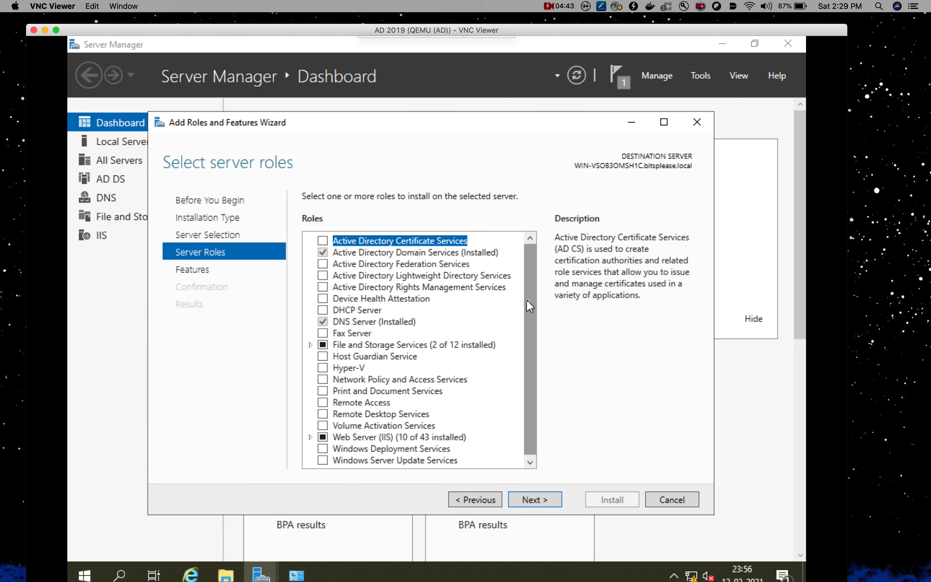
pyautogui.scroll(-1, 530, 308)
pyautogui.click(323, 401)
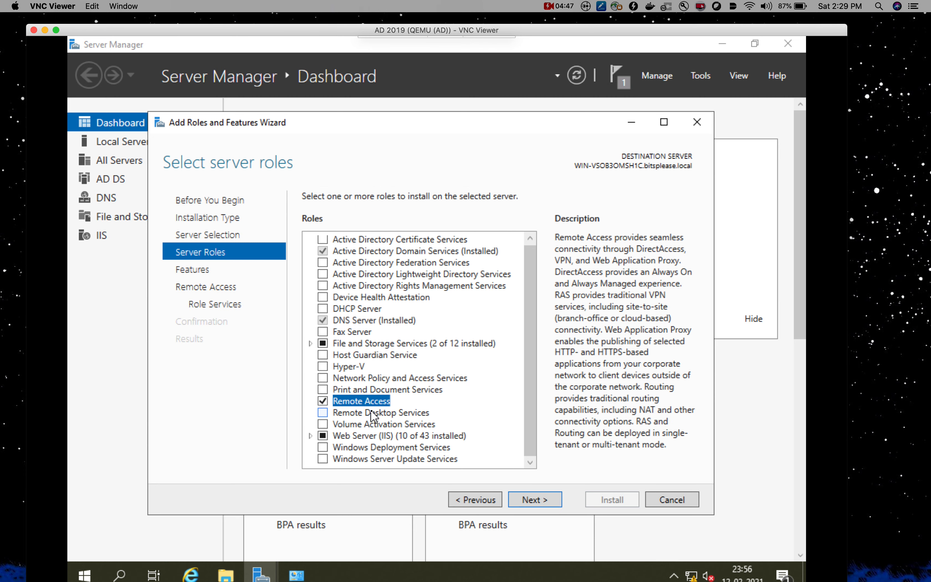
pyautogui.click(549, 501)
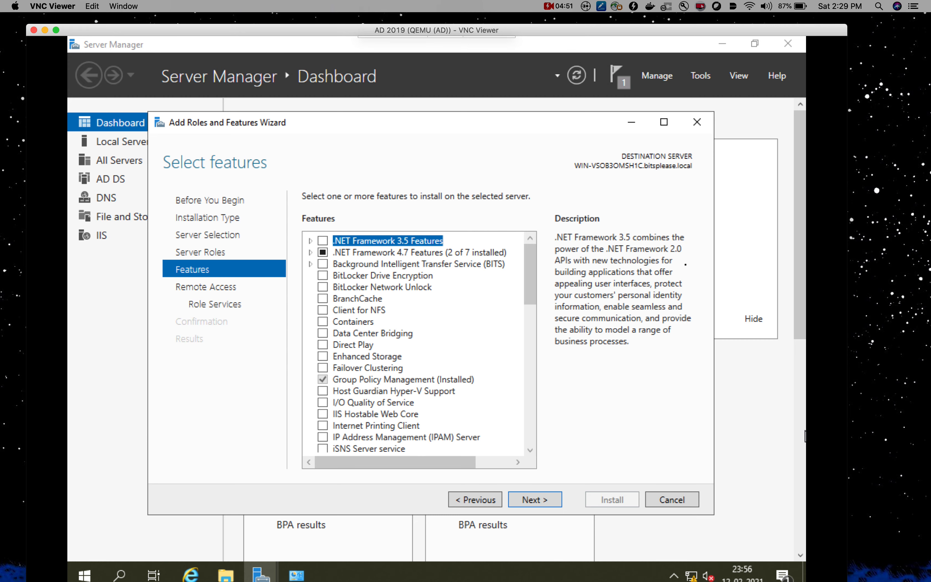
pyautogui.click(544, 502)
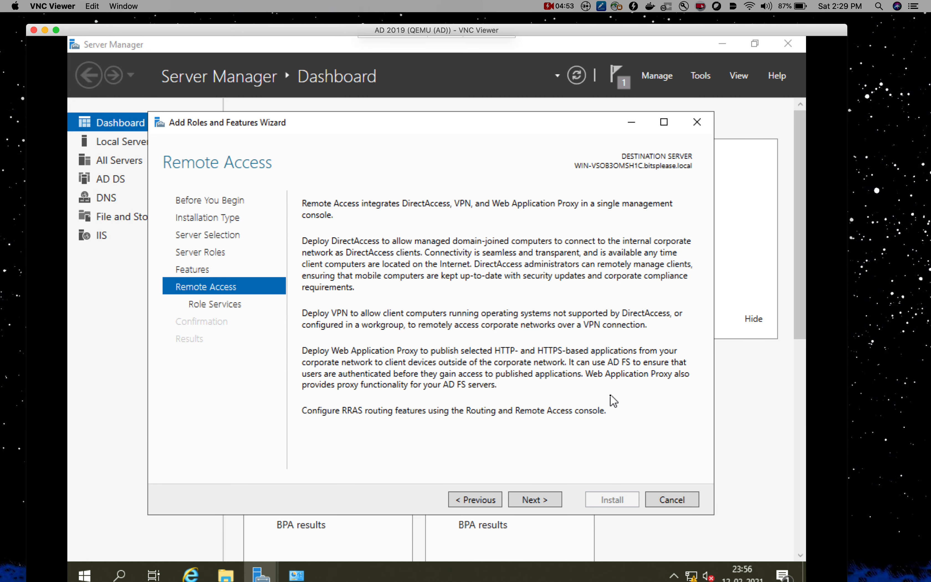
pyautogui.click(549, 501)
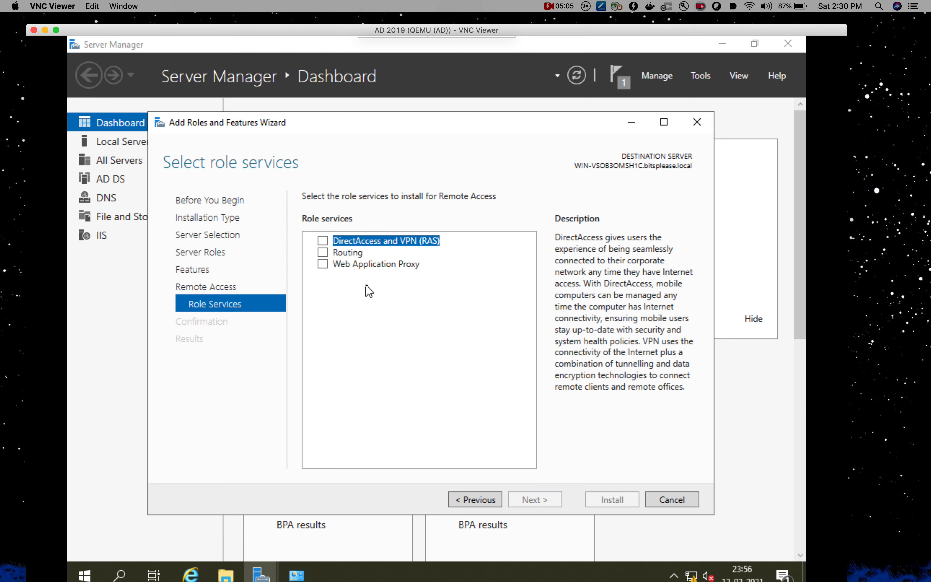
# Select DirectAccess and VPN (RAS) with its management tools, allow automatic restarts, and install
pyautogui.click(323, 241)
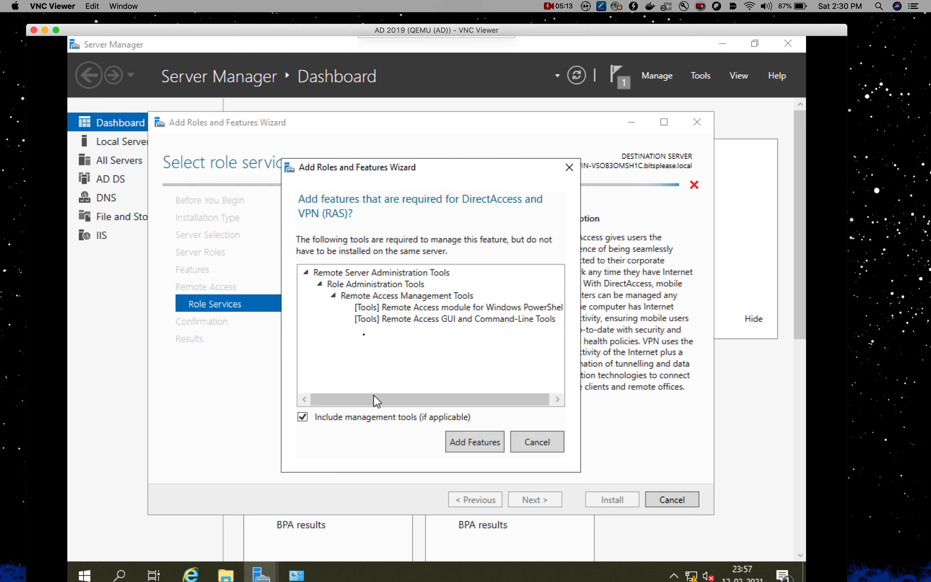
pyautogui.click(473, 443)
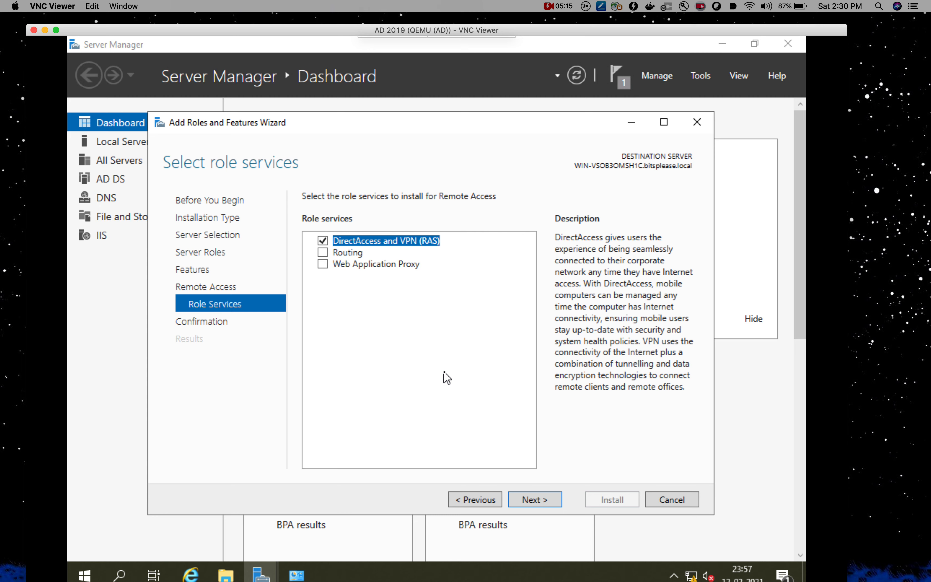
pyautogui.click(537, 500)
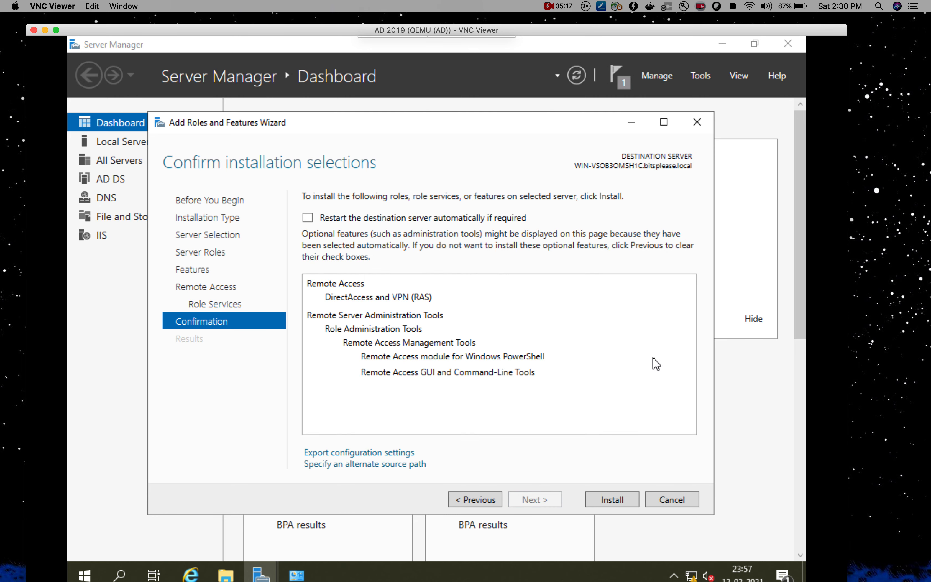
pyautogui.click(309, 219)
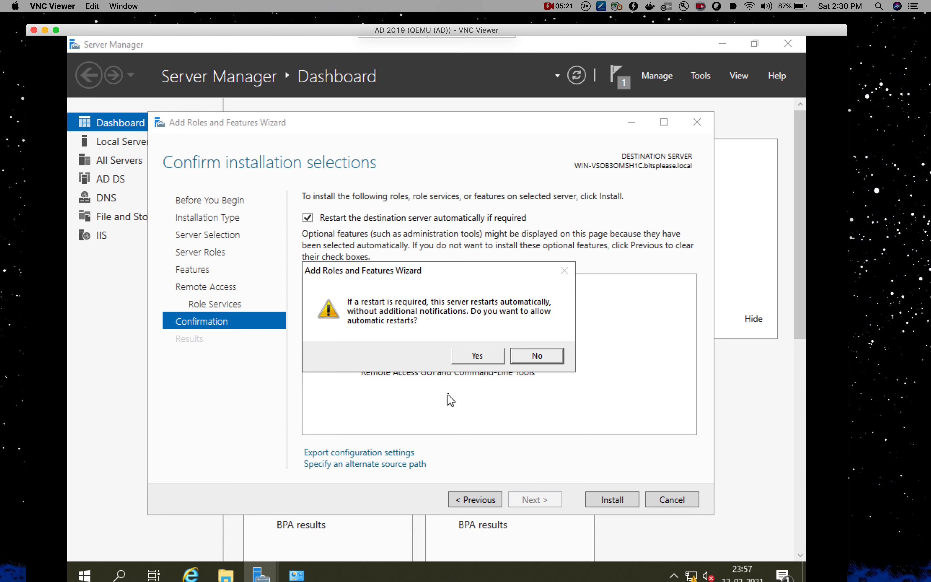
pyautogui.click(483, 358)
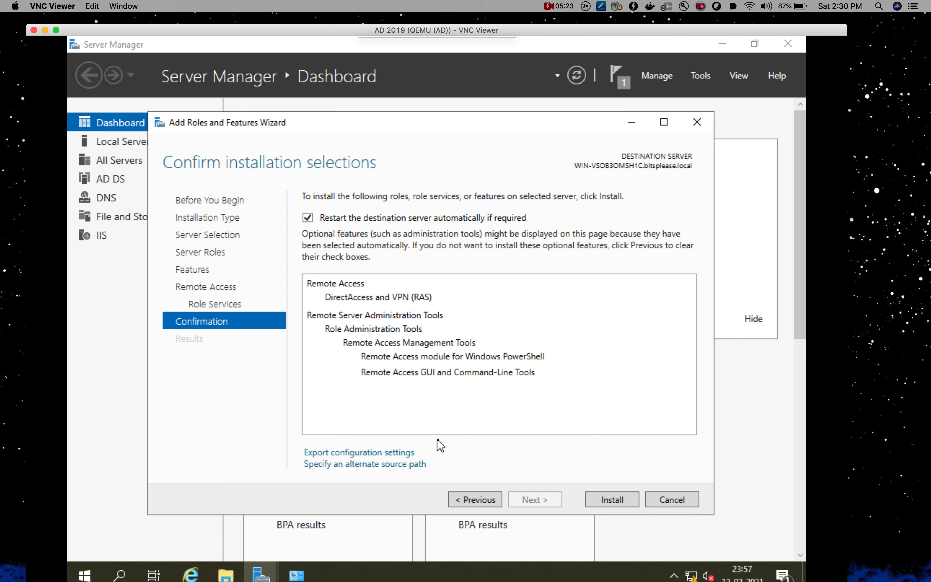
pyautogui.click(611, 499)
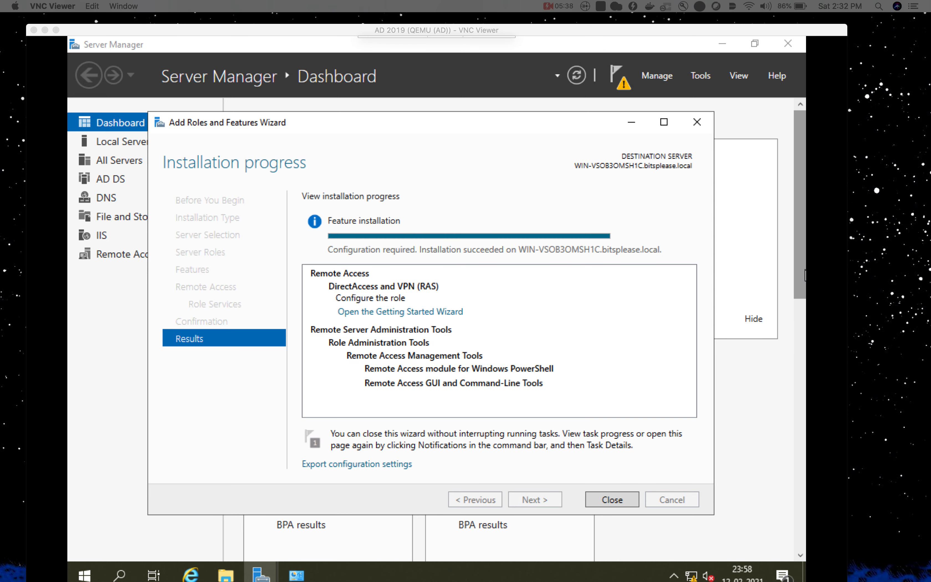
# Close the completed wizard and scroll the dashboard down to the new Remote Access tile
pyautogui.click(258, 473)
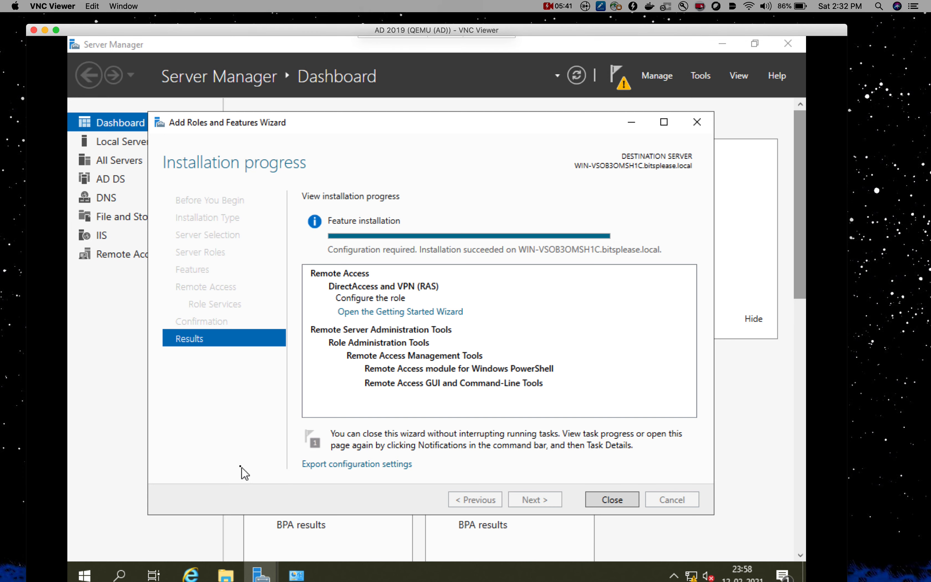
pyautogui.click(603, 500)
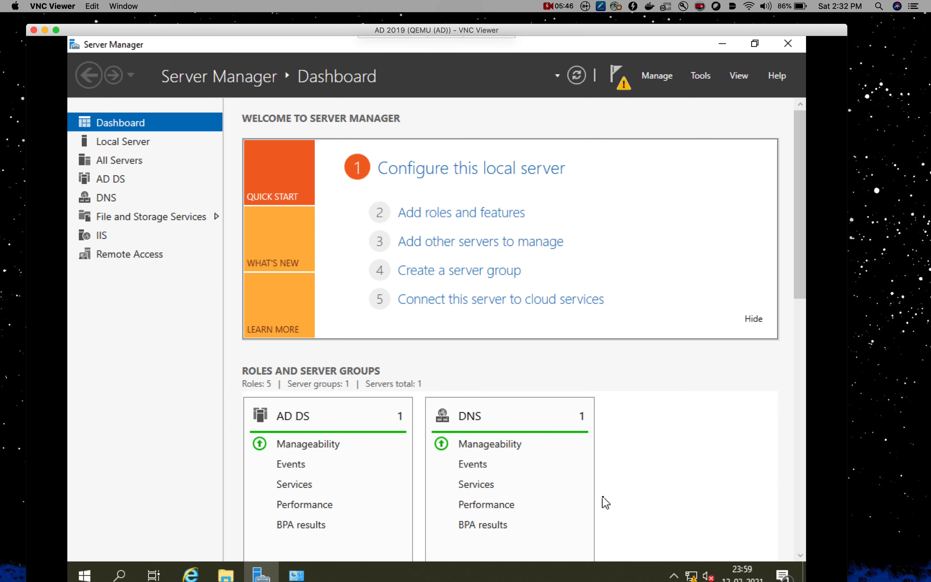
pyautogui.scroll(-10, 515, 390)
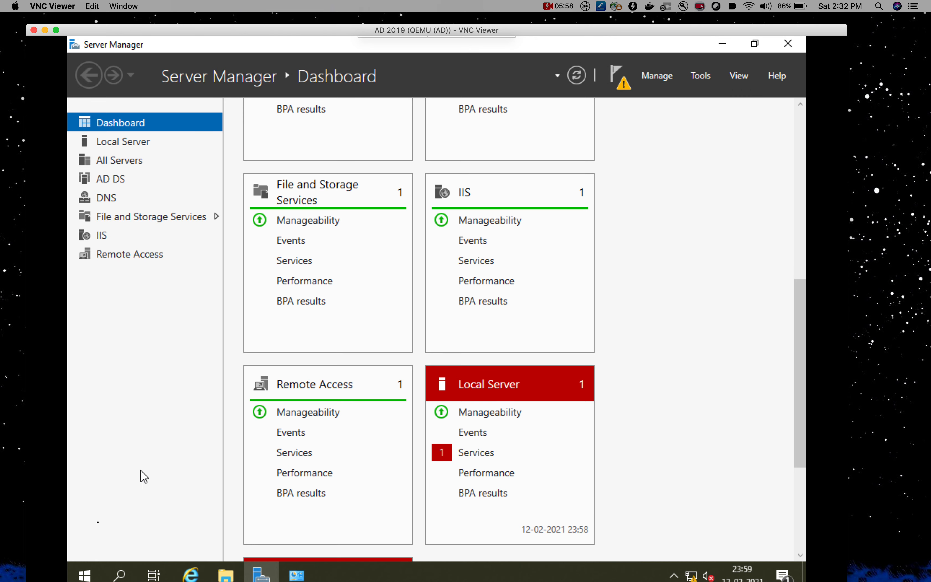
# Launch Active Directory Users and Computers from Windows Administrative Tools
pyautogui.click(86, 573)
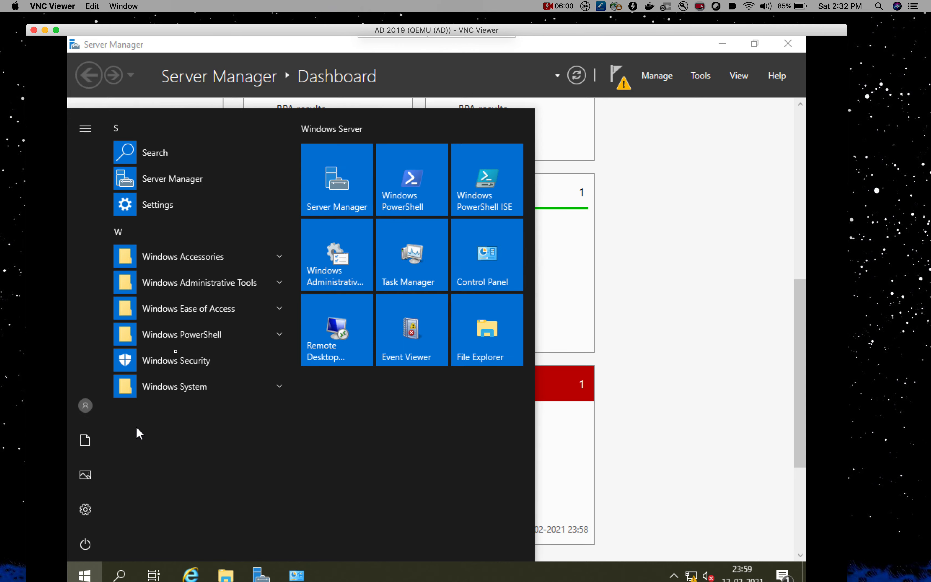
pyautogui.click(275, 284)
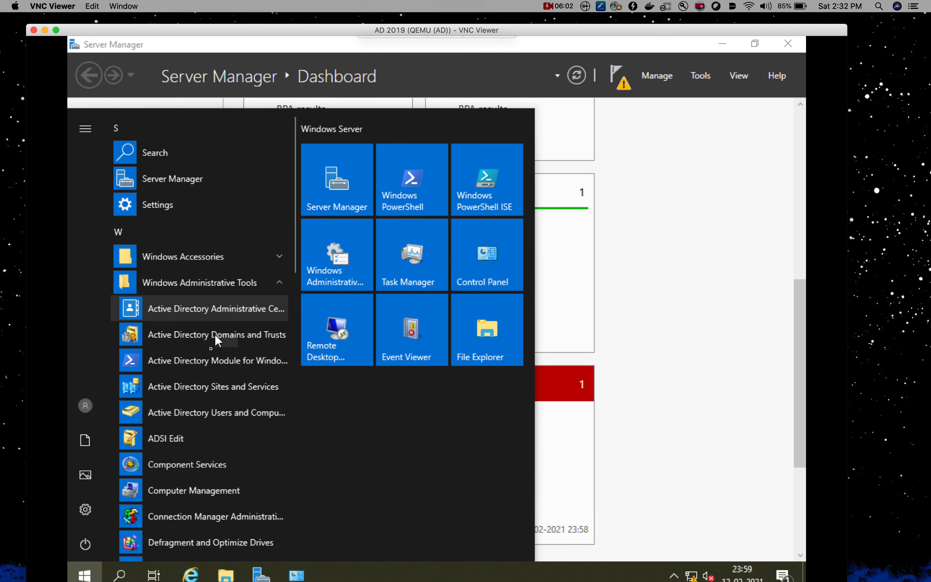
pyautogui.click(220, 414)
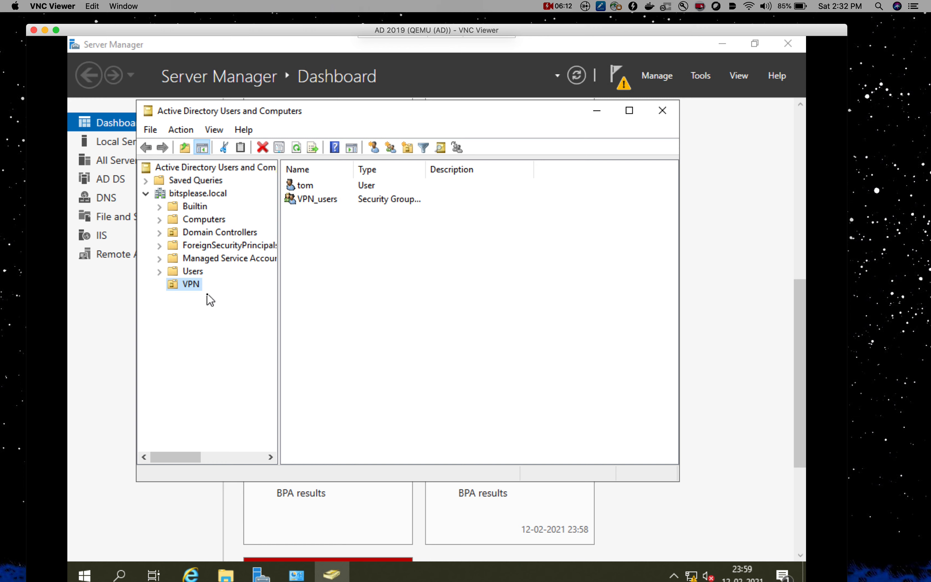
# Open the VPN OU and select its user account and the VPN_users security group
pyautogui.click(189, 286)
pyautogui.click(203, 323)
pyautogui.click(307, 188)
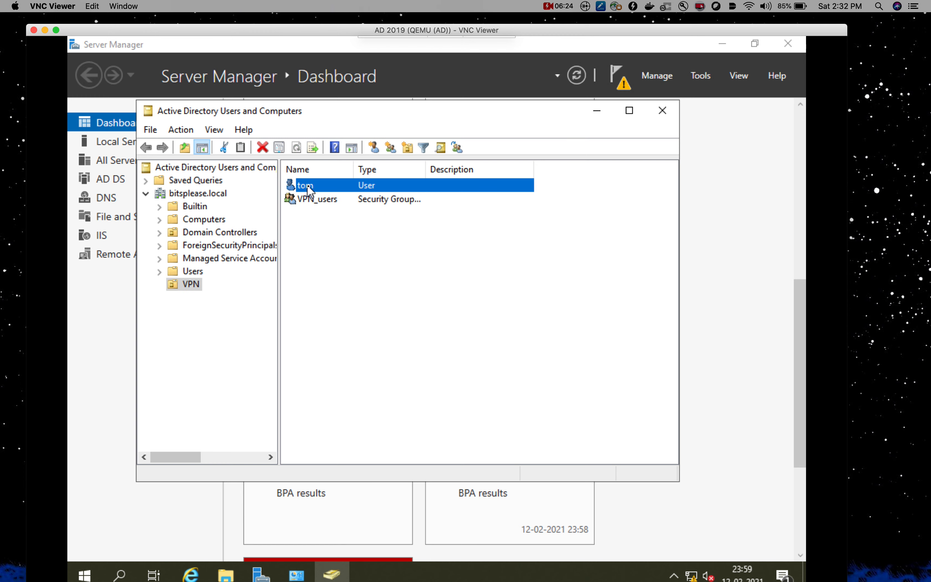
pyautogui.click(398, 250)
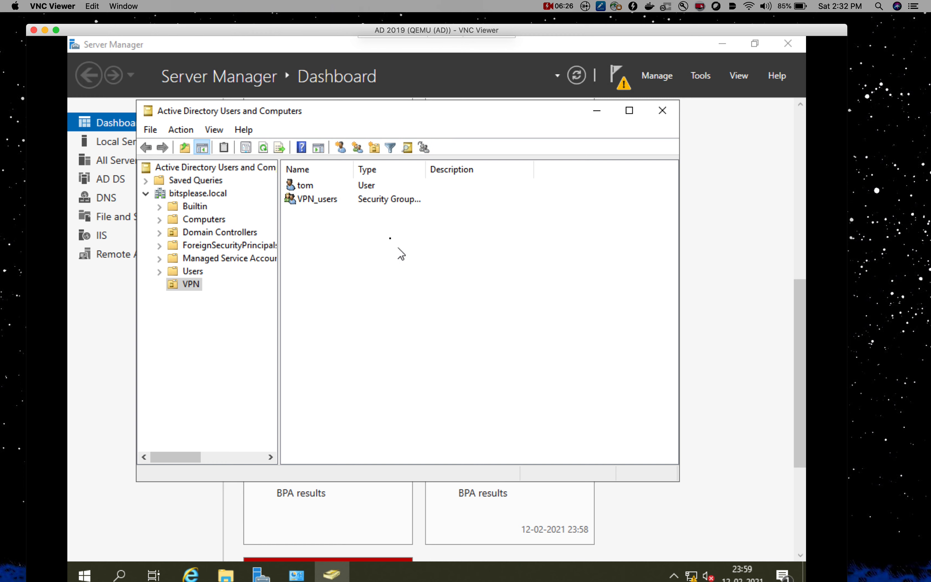
pyautogui.click(306, 188)
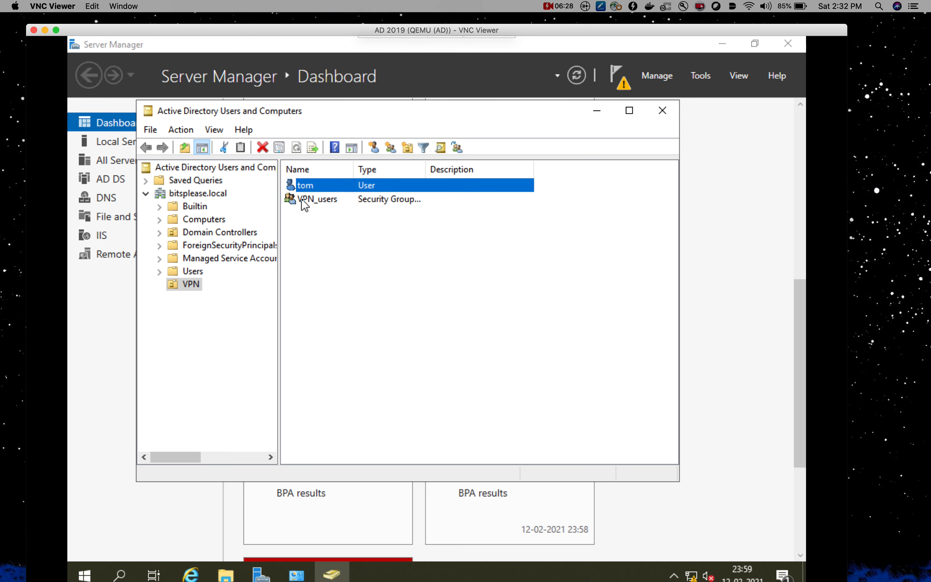
pyautogui.click(305, 200)
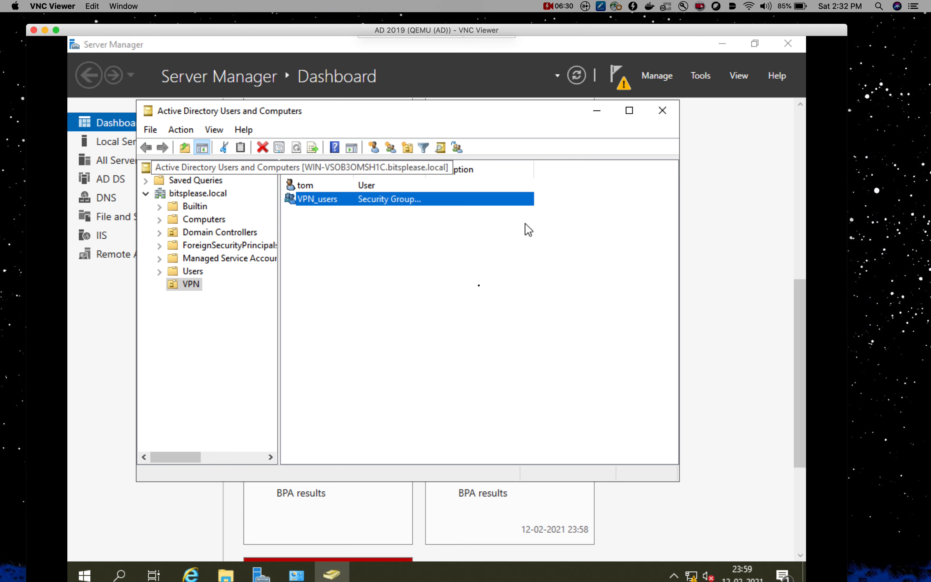
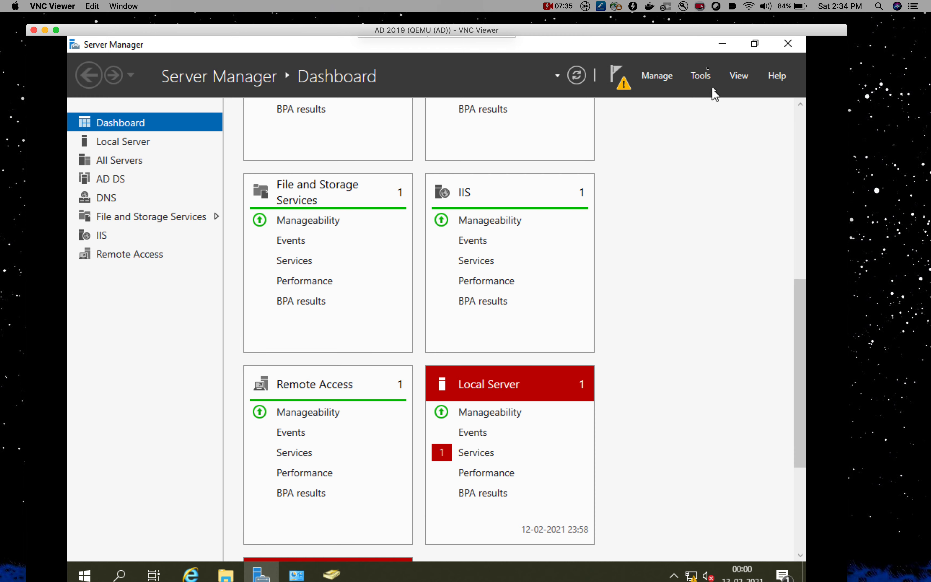
# Launch the Routing and Remote Access console and start the Configure and Enable wizard on the local server
pyautogui.click(703, 73)
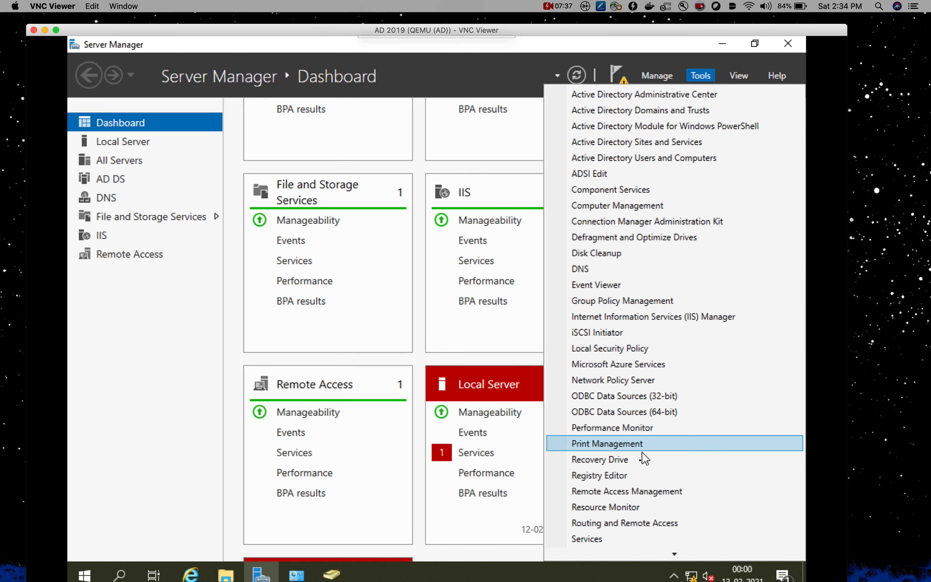
pyautogui.click(656, 523)
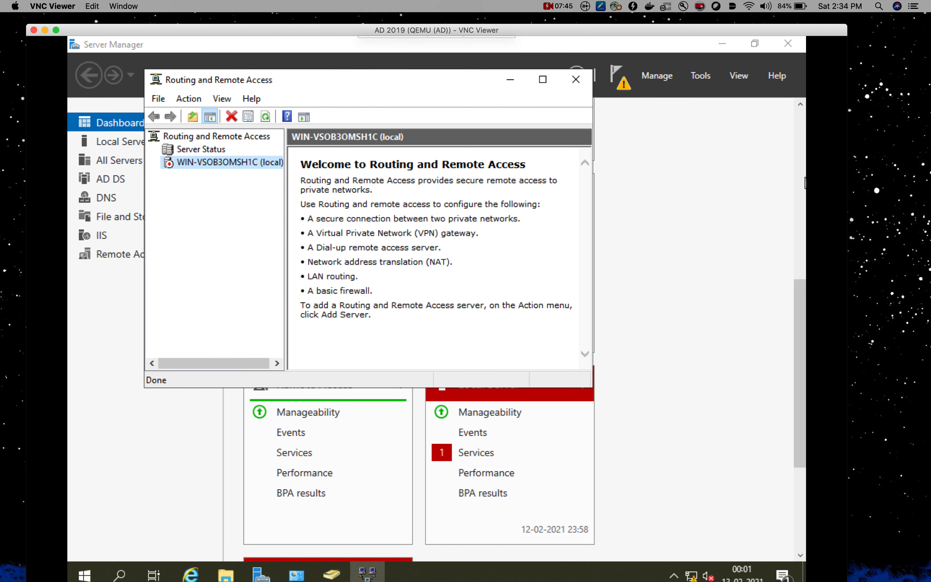
pyautogui.rightClick(236, 165)
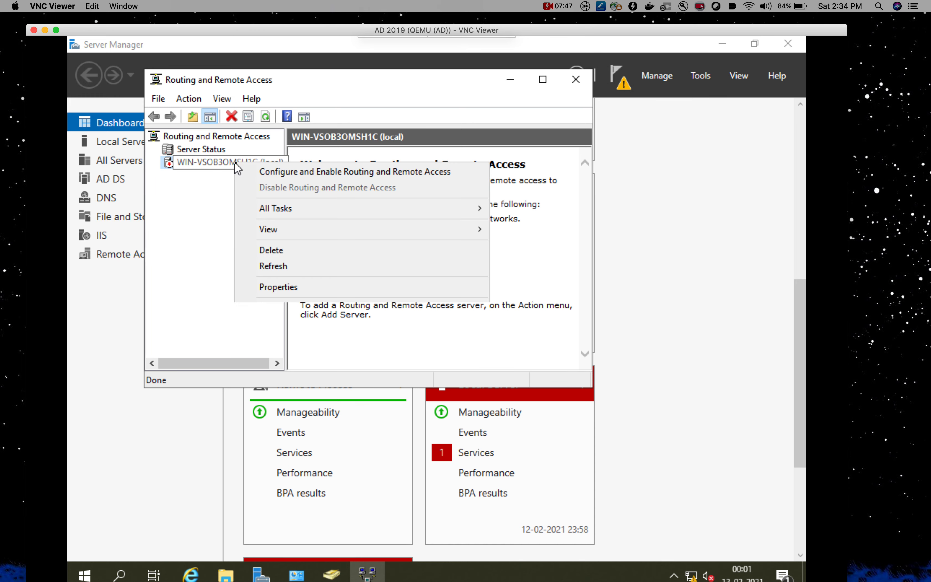
pyautogui.click(270, 173)
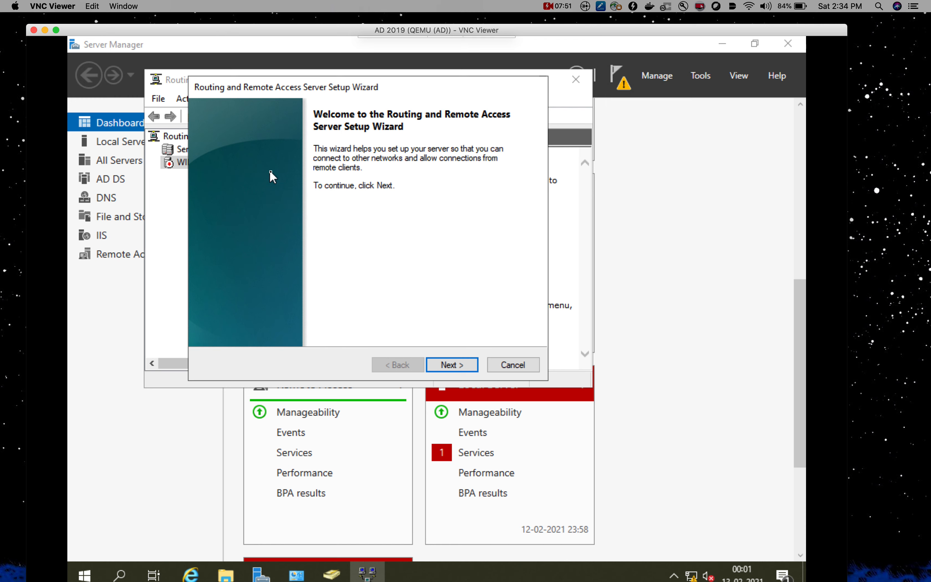
pyautogui.click(446, 359)
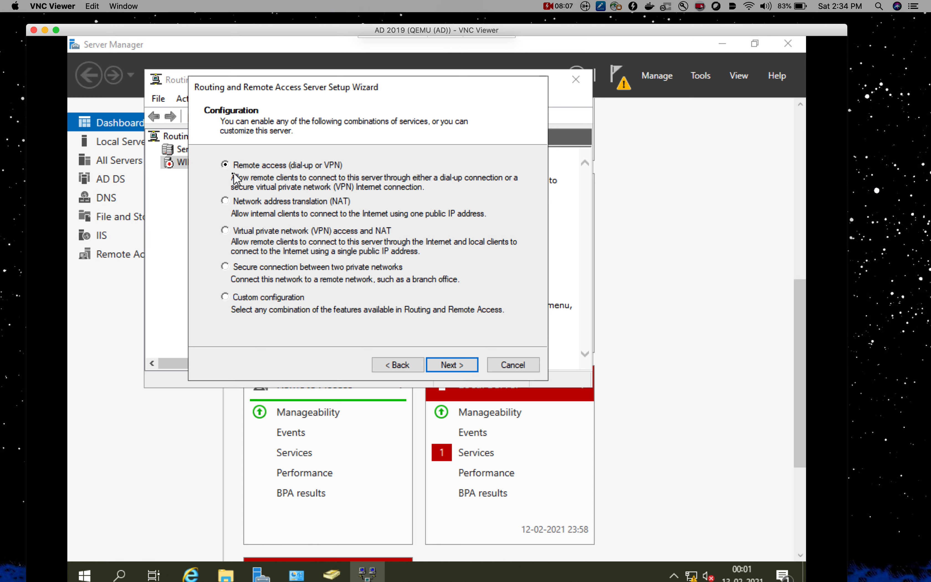
# Choose VPN remote access on the Ethernet interface (200.0.0.1) and advance to IP address assignment
pyautogui.click(476, 364)
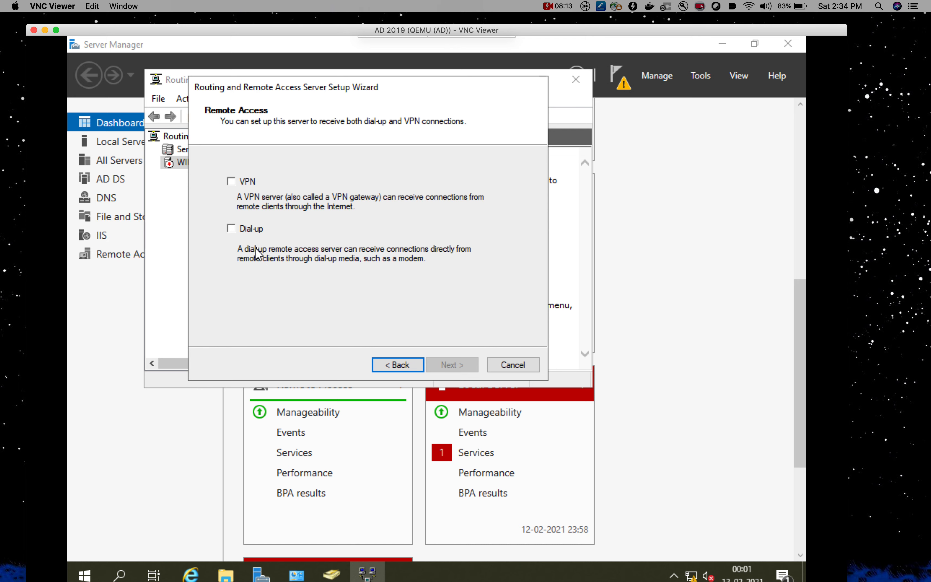
pyautogui.click(231, 181)
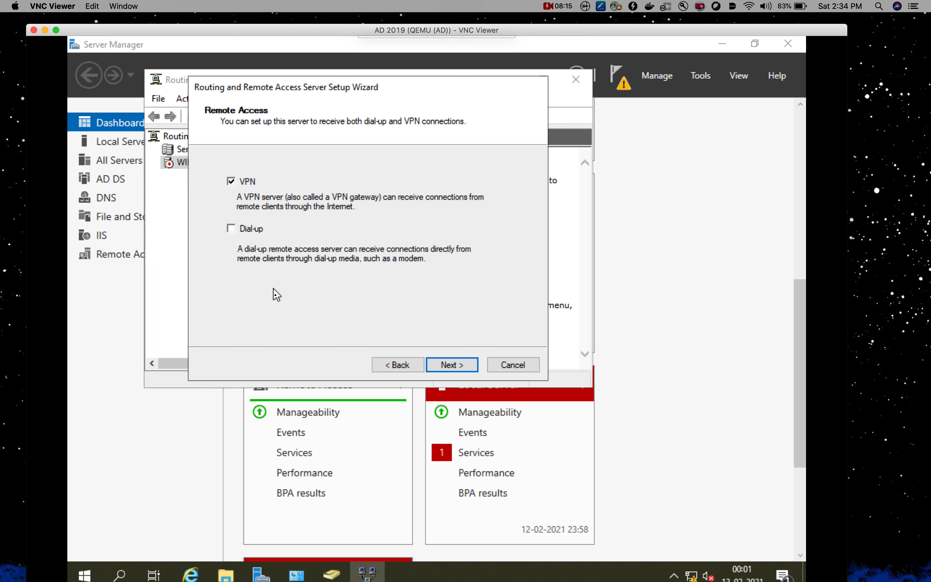
pyautogui.click(455, 366)
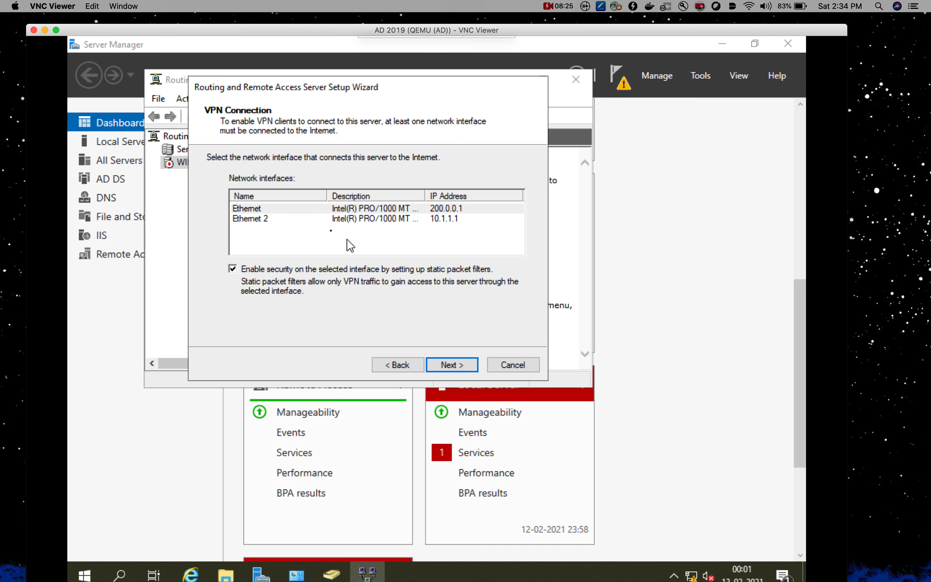
pyautogui.click(258, 210)
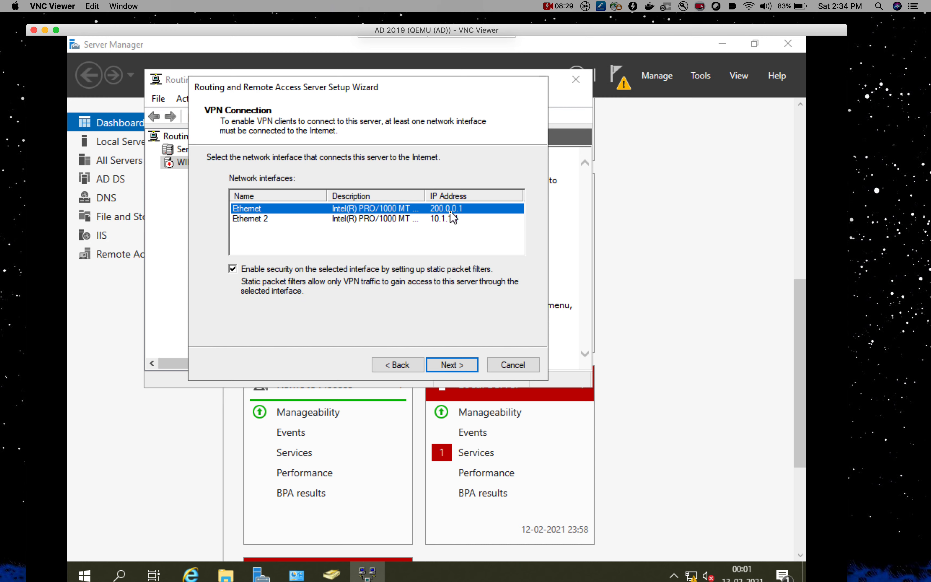
pyautogui.click(452, 363)
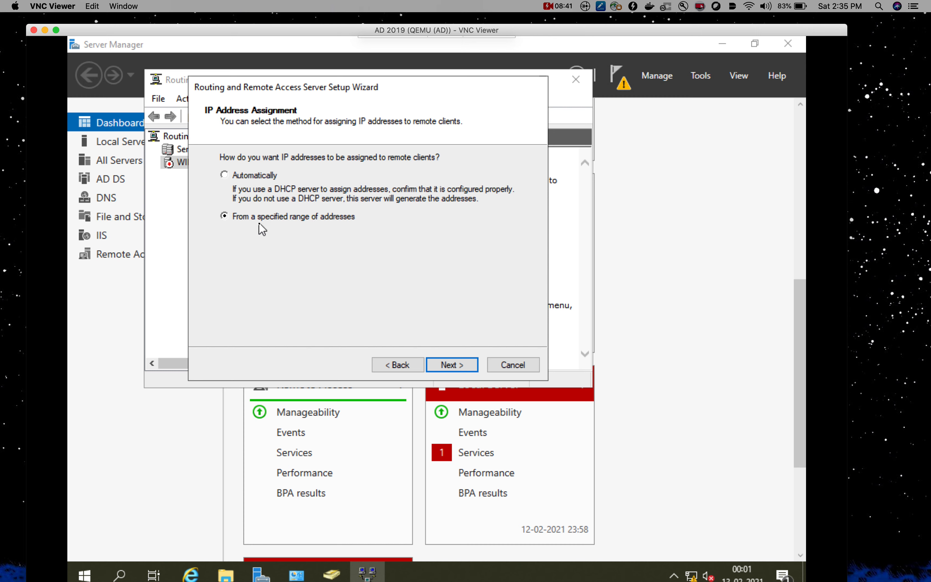
# Add the client address range 10.1.1.100–10.1.1.150, then decline RADIUS to reach the summary
pyautogui.click(466, 365)
pyautogui.click(387, 284)
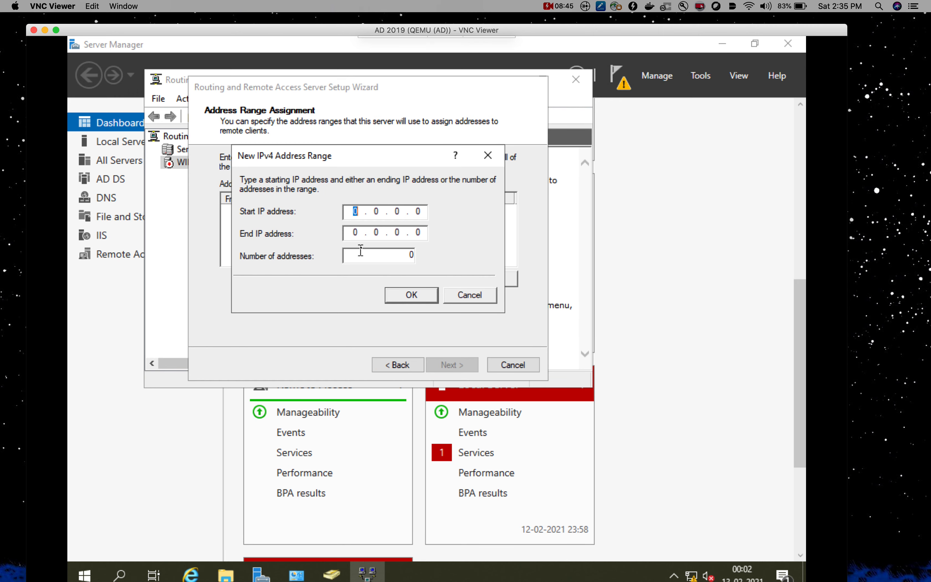
pyautogui.write('10.1.1.')
pyautogui.doubleClick(417, 212)
pyautogui.write('100')
pyautogui.press('Tab')
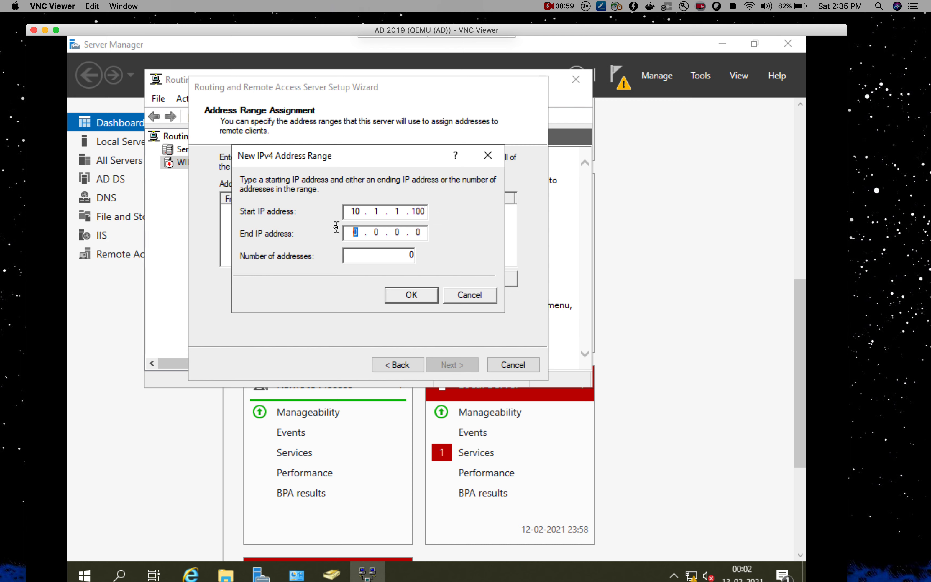
pyautogui.write('10.1.1')
pyautogui.click(415, 232)
pyautogui.write('150')
pyautogui.click(412, 294)
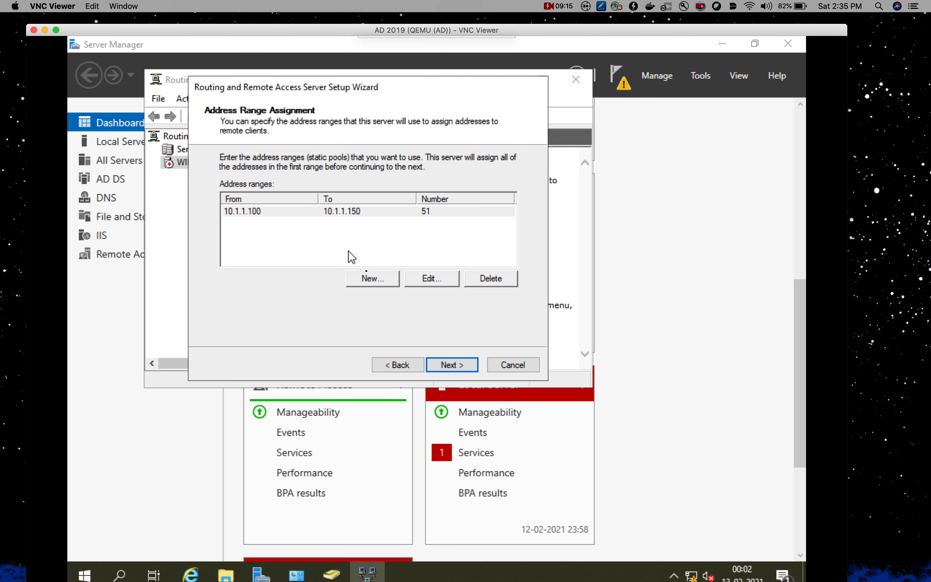
pyautogui.click(464, 365)
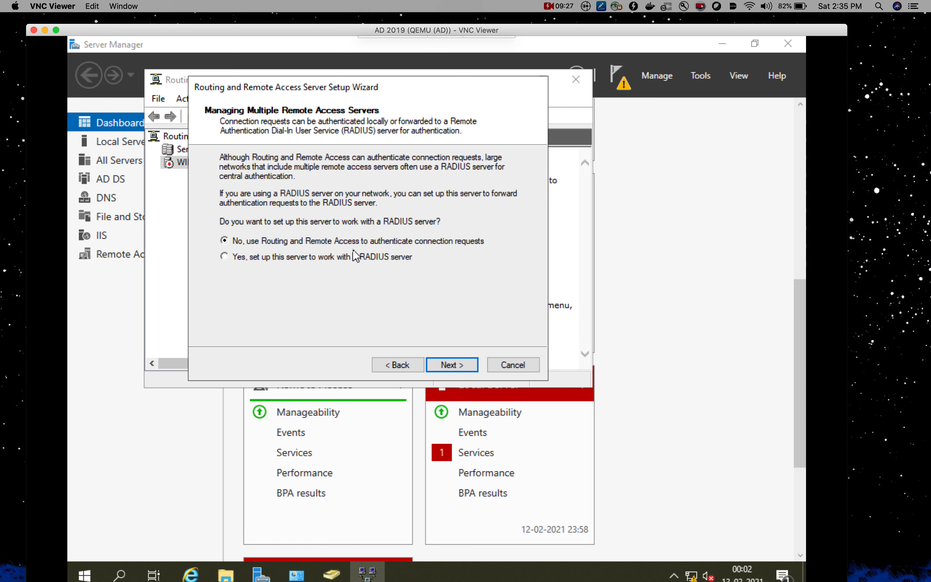
pyautogui.click(466, 367)
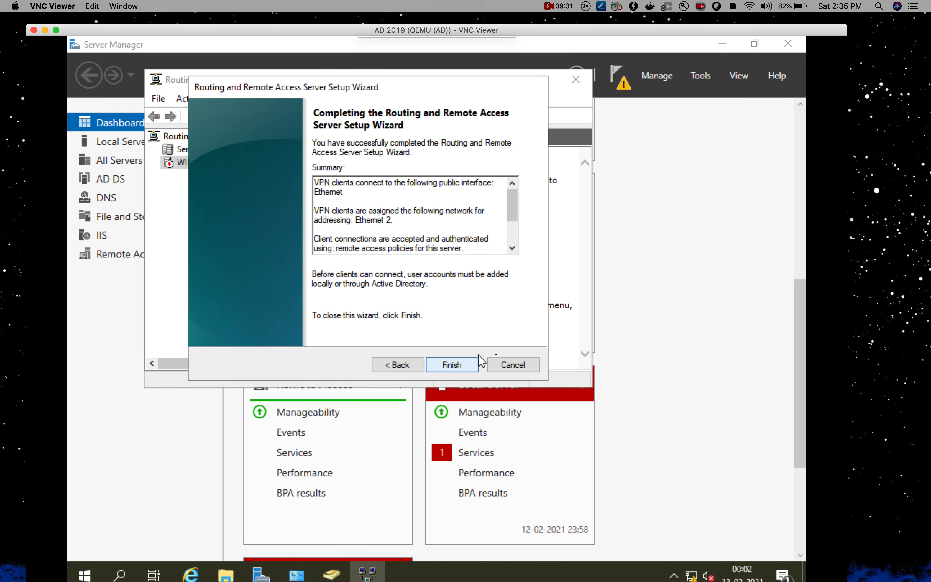
# Finish the wizard, acknowledge the DHCP Relay Agent notice, and let the service start
pyautogui.press('Return')
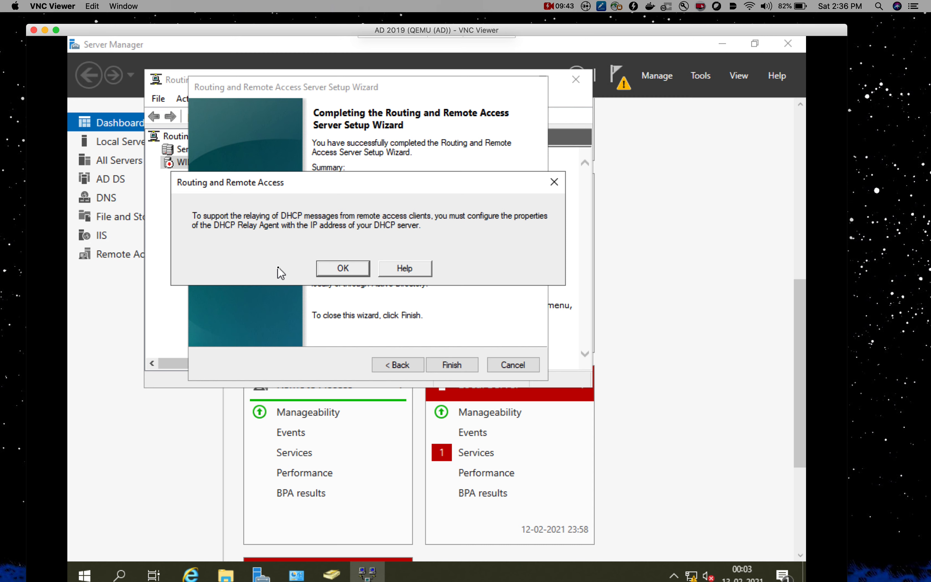
pyautogui.click(342, 269)
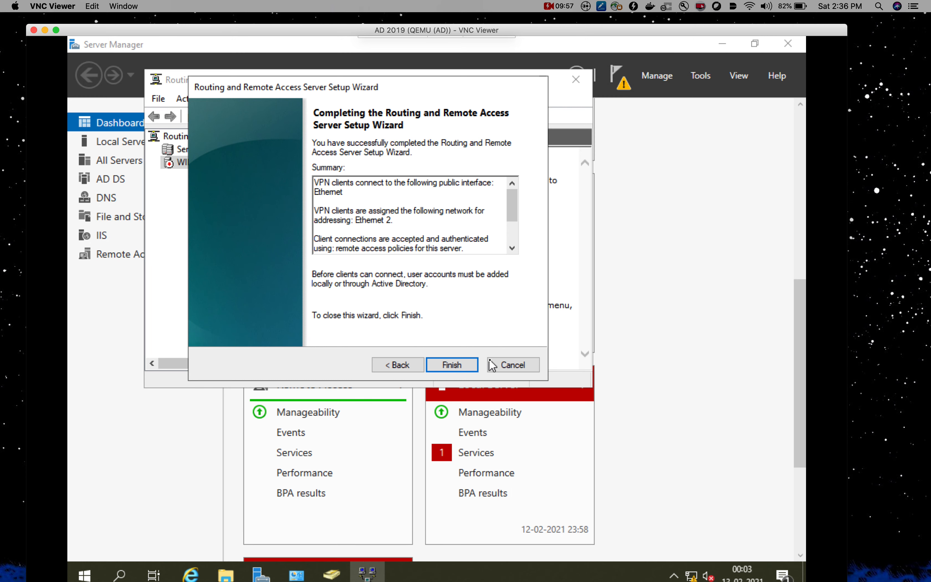
pyautogui.press('Return')
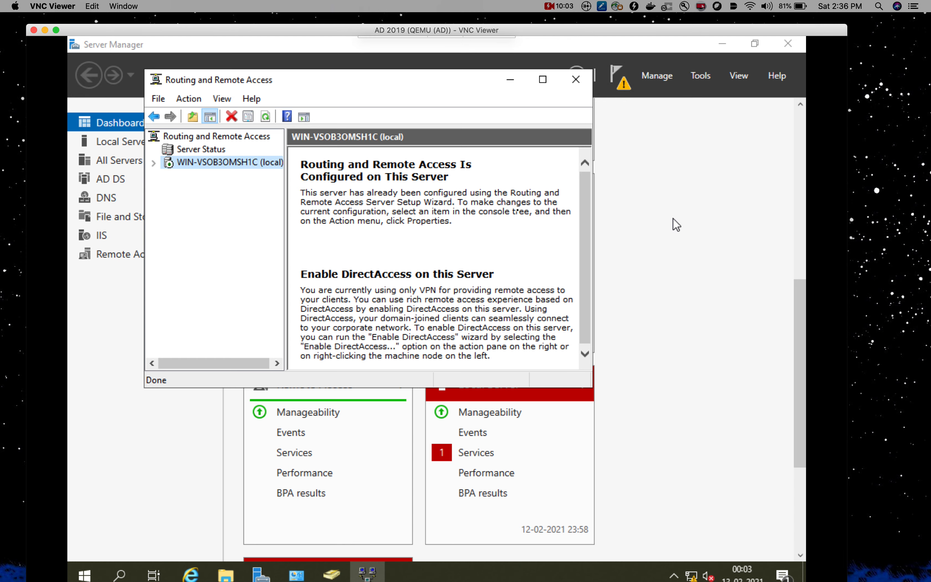
# In server security settings, keep Windows Authentication, allow custom L2TP/IKEv2 IPsec policy with a preshared key, and apply
pyautogui.rightClick(208, 161)
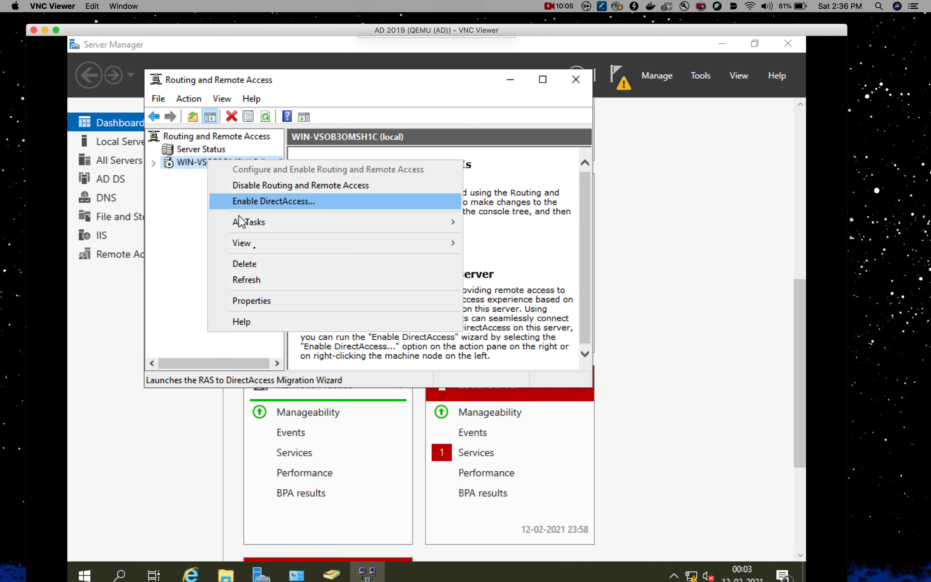
pyautogui.click(259, 304)
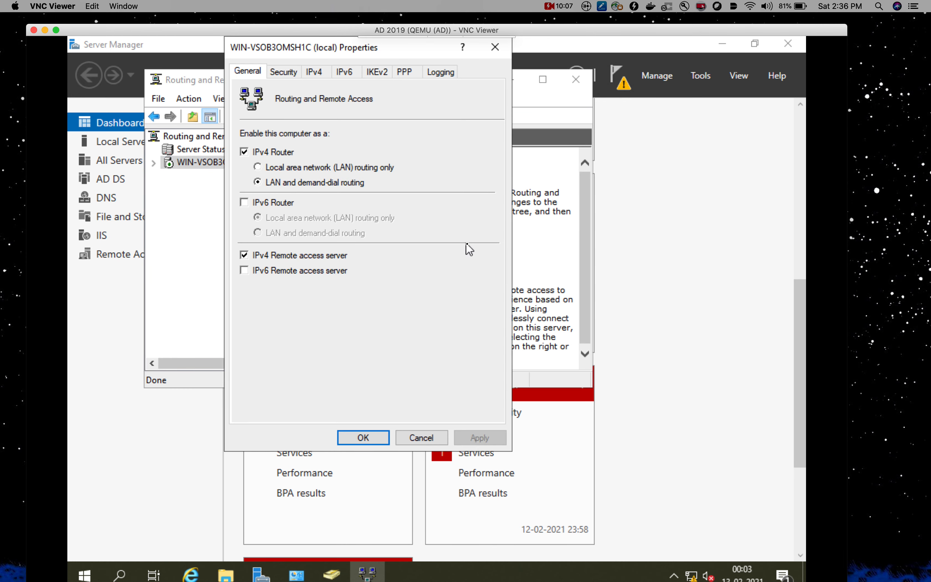
pyautogui.click(284, 71)
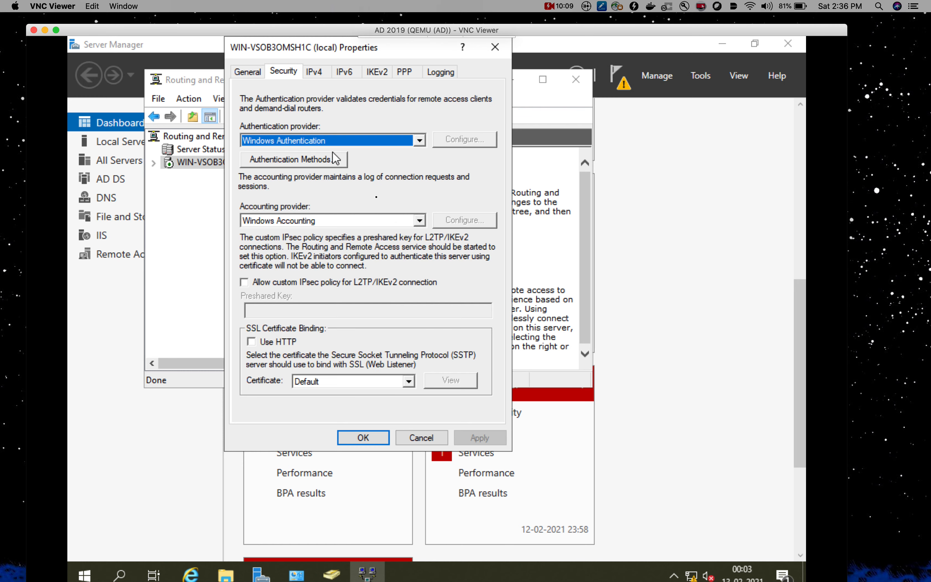
pyautogui.click(419, 140)
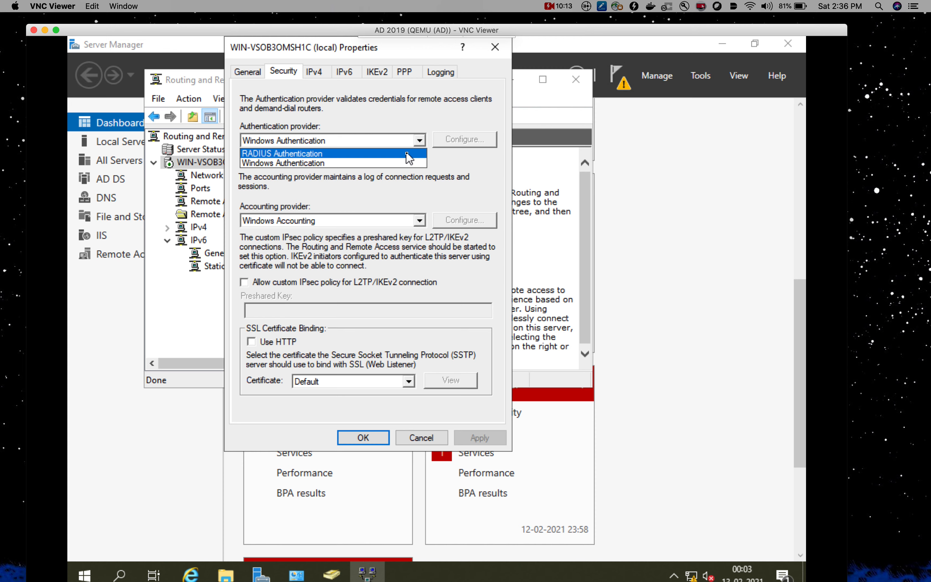
pyautogui.click(305, 164)
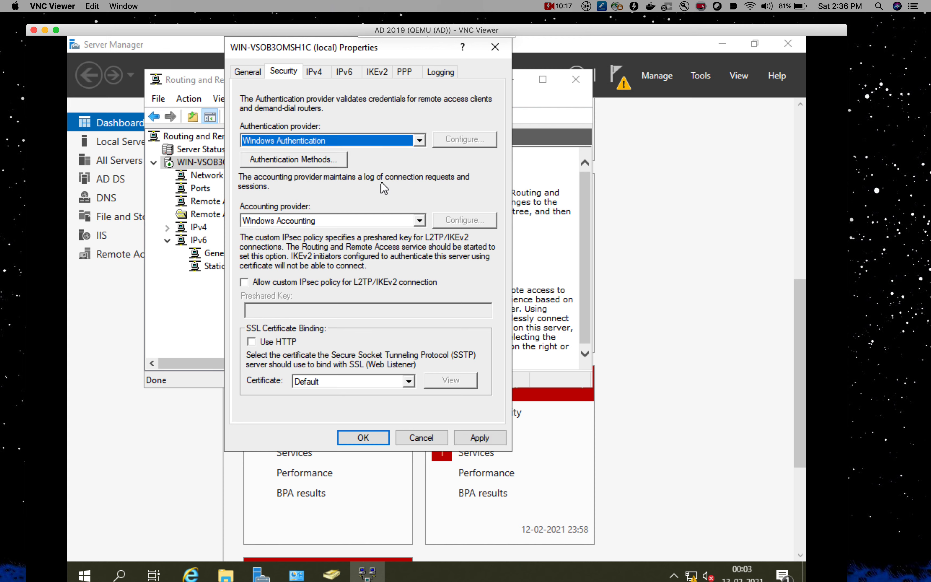
pyautogui.click(243, 283)
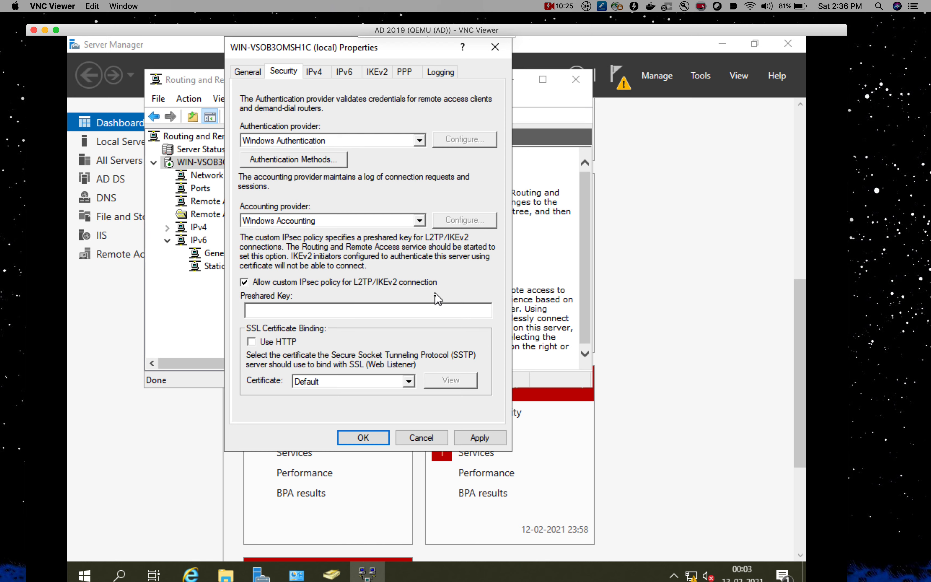
pyautogui.click(428, 308)
pyautogui.write('Cisco123')
pyautogui.click(479, 438)
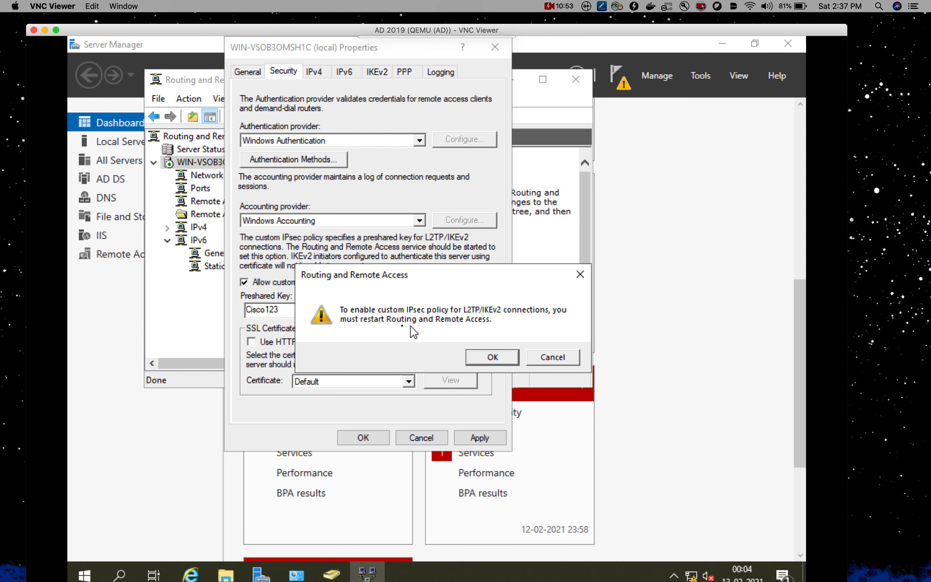
pyautogui.click(493, 357)
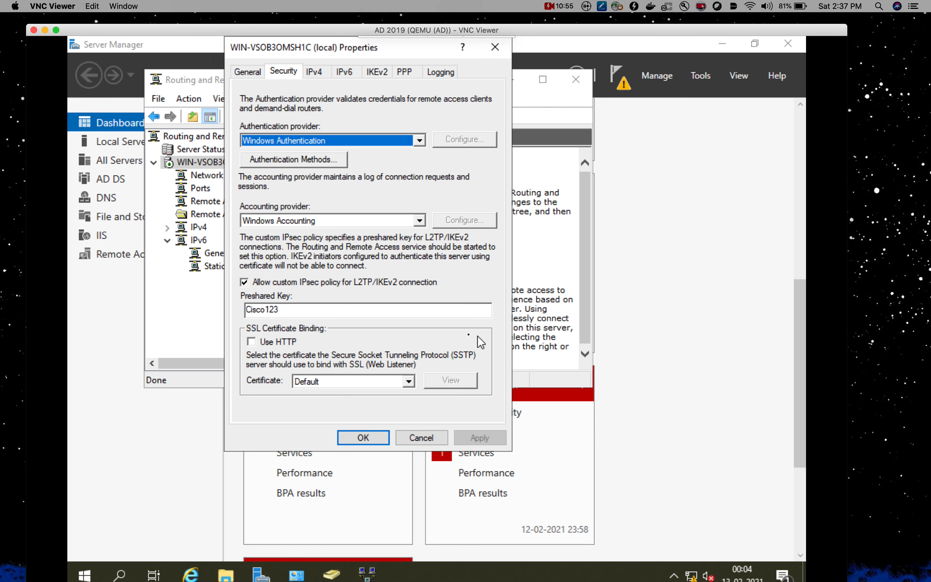
# Review the IPv4, IPv6 and IKEv2 settings, then save and close the server properties
pyautogui.click(323, 73)
pyautogui.click(343, 73)
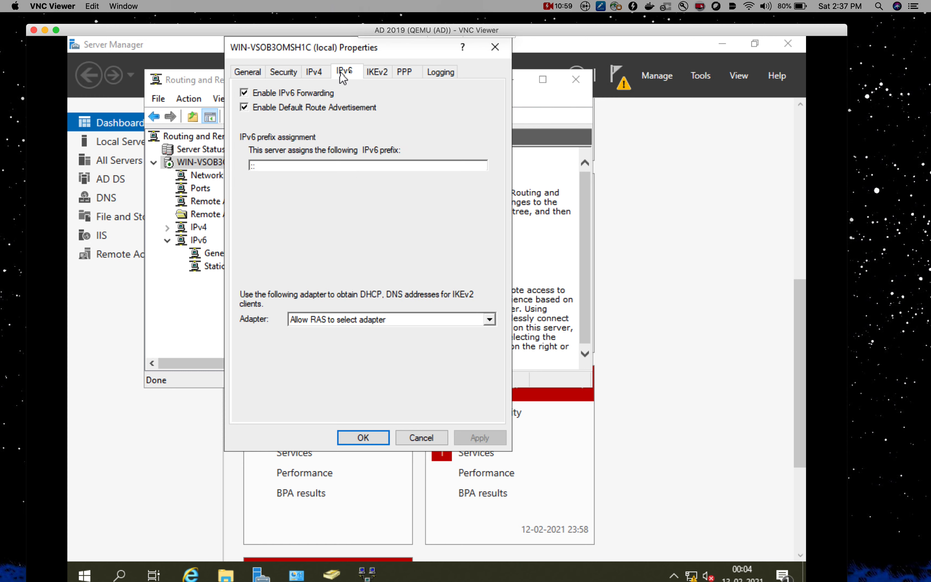
pyautogui.click(380, 71)
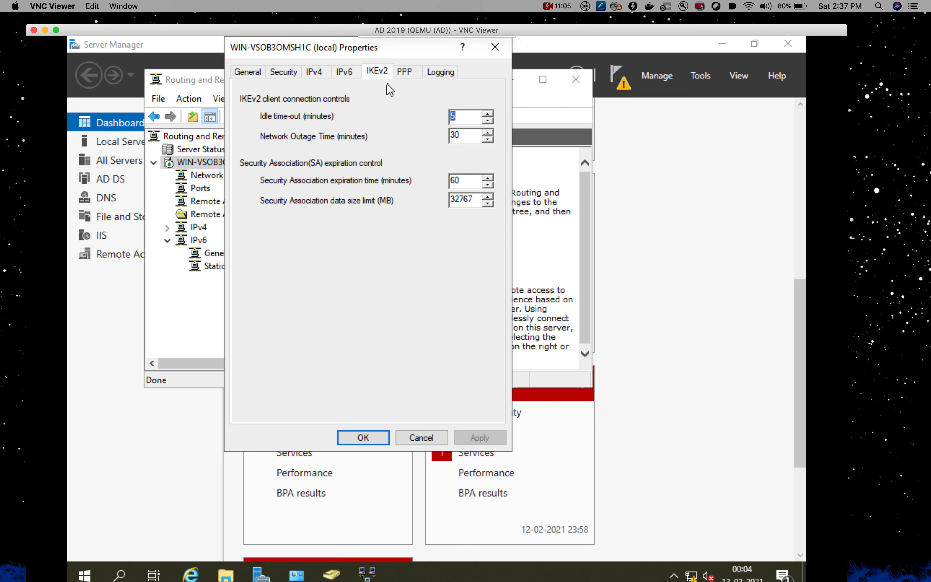
pyautogui.click(276, 77)
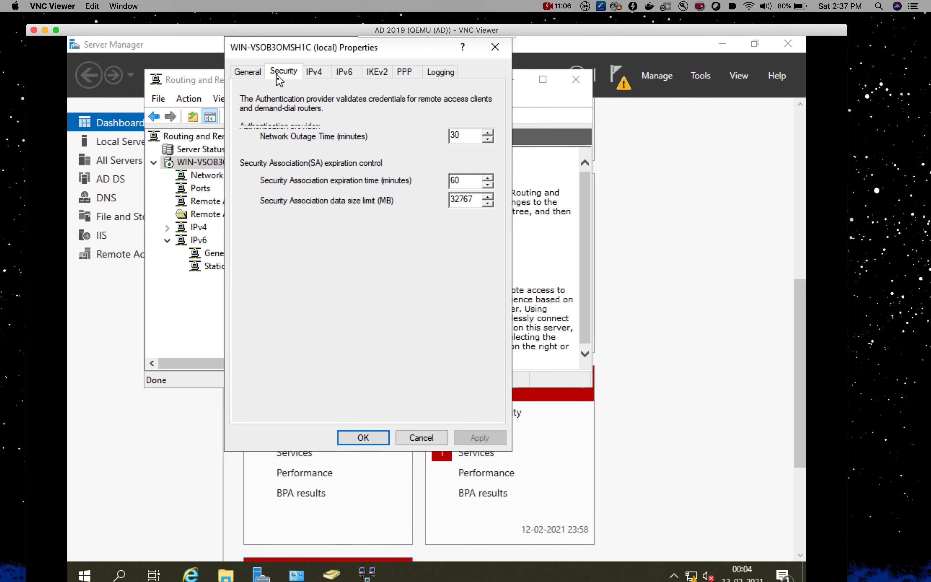
pyautogui.click(367, 438)
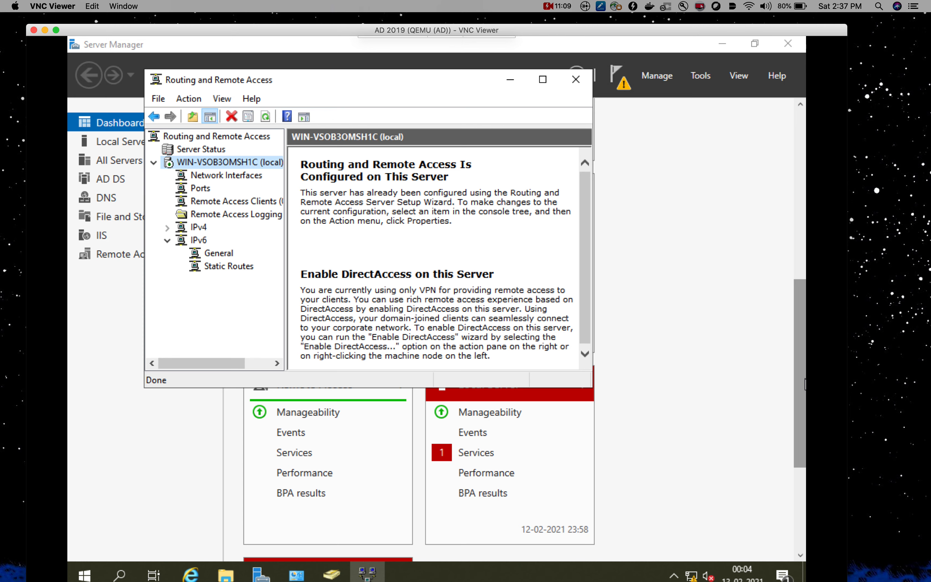
# Restart the local server's remote access service via All Tasks > Restart
pyautogui.rightClick(221, 166)
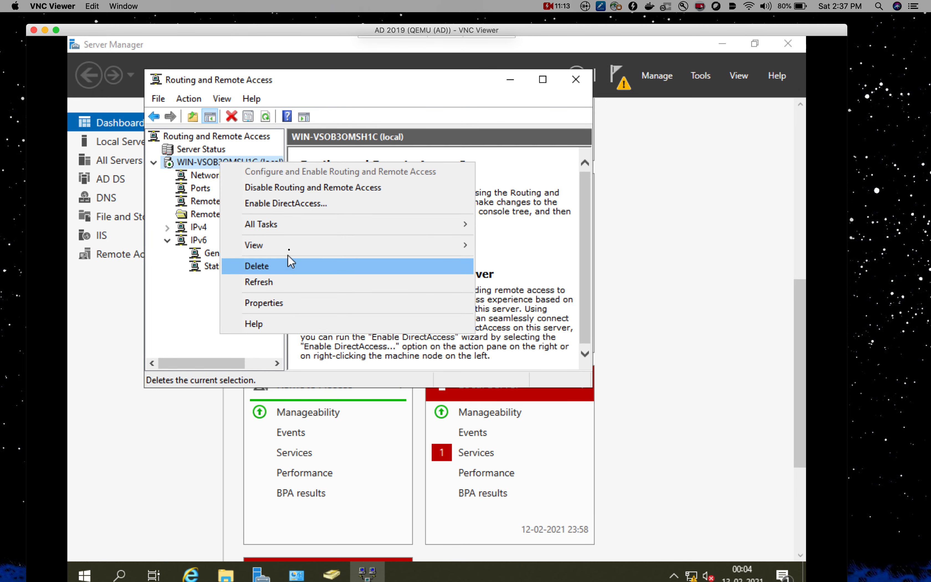
pyautogui.moveTo(316, 231)
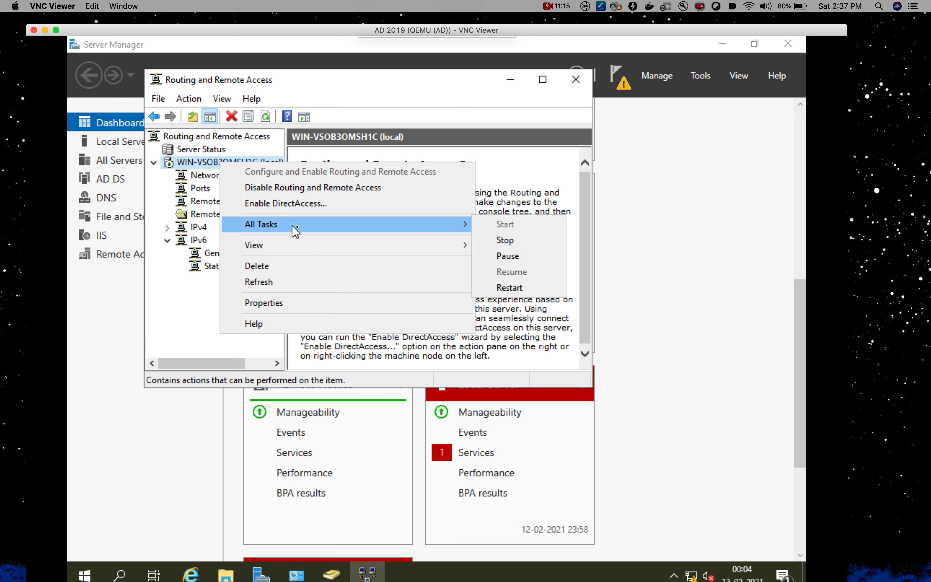
pyautogui.click(519, 289)
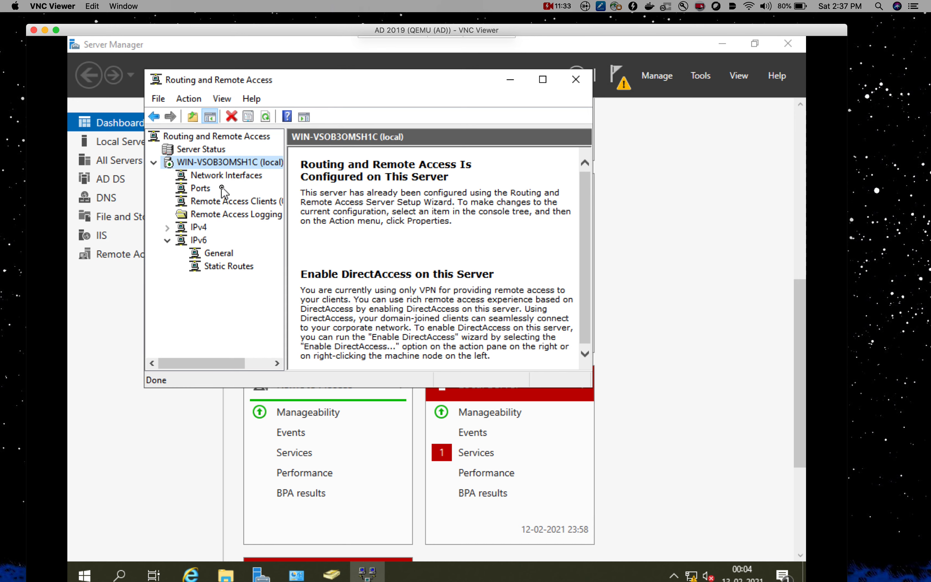
# Verify WAN Miniport (L2TP) is set for RAS/Routing with 5 ports, then close the console
pyautogui.click(199, 189)
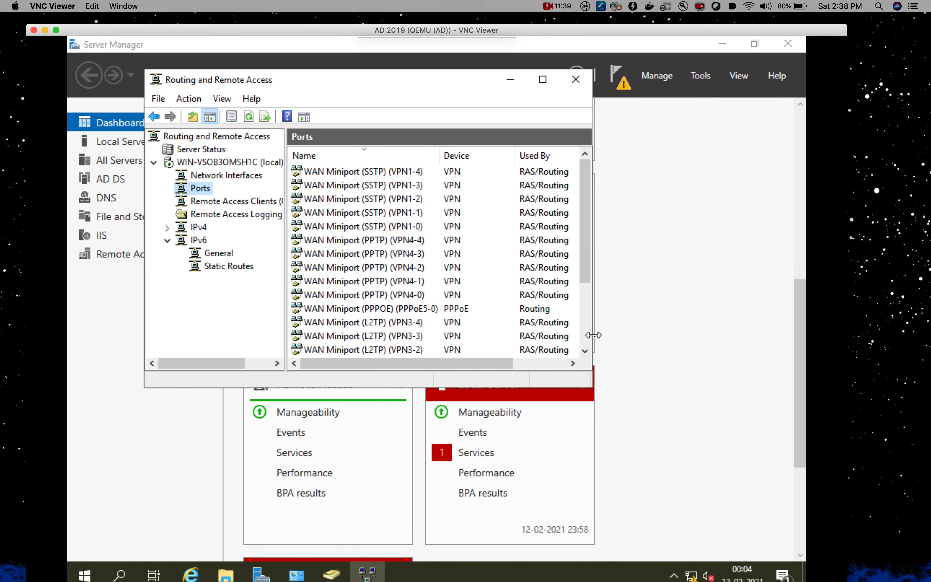
pyautogui.moveTo(595, 335); pyautogui.dragTo(758, 324)
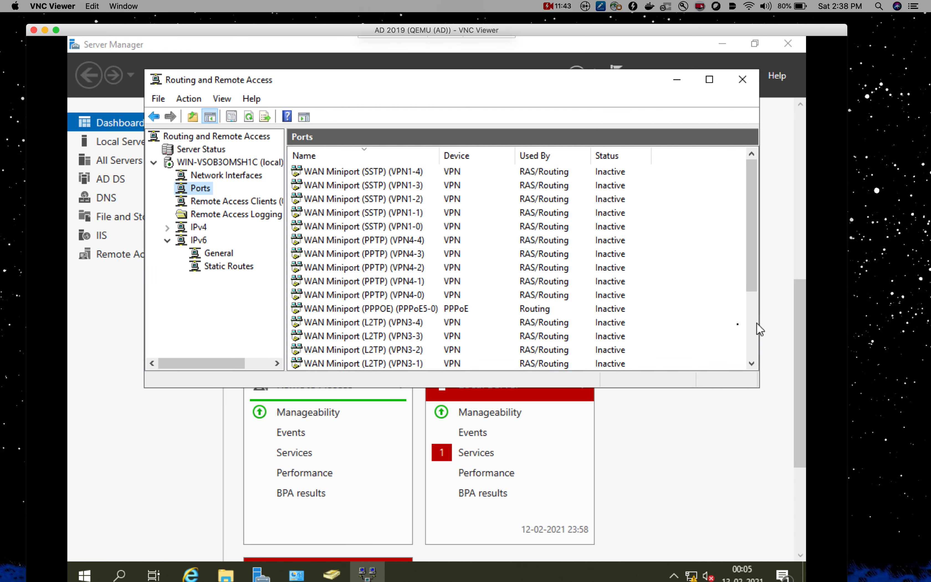
pyautogui.rightClick(202, 189)
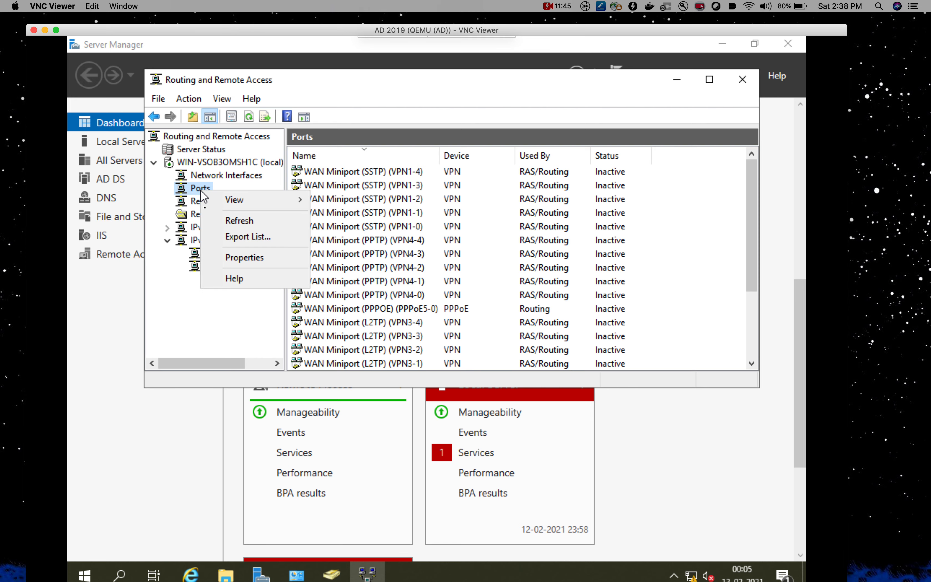
pyautogui.click(235, 260)
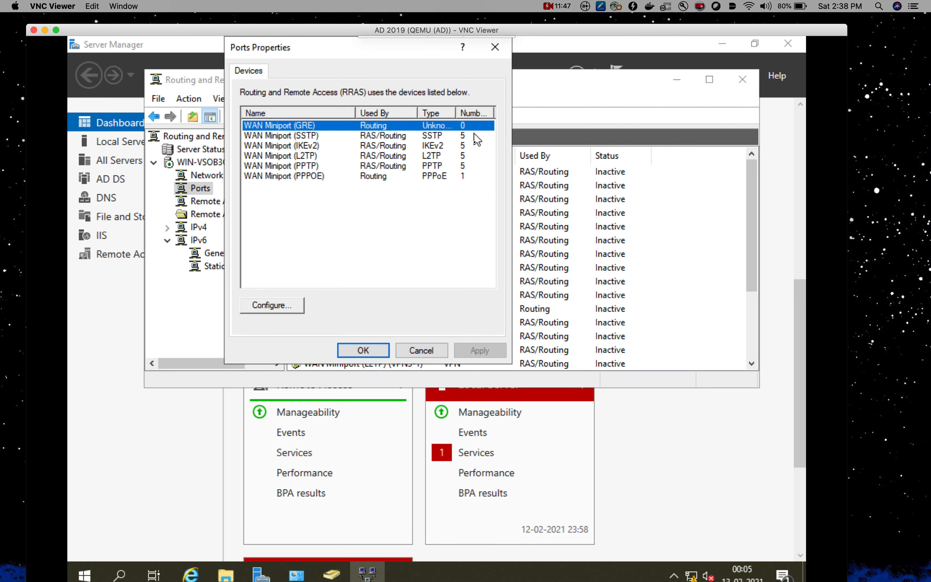
pyautogui.click(329, 156)
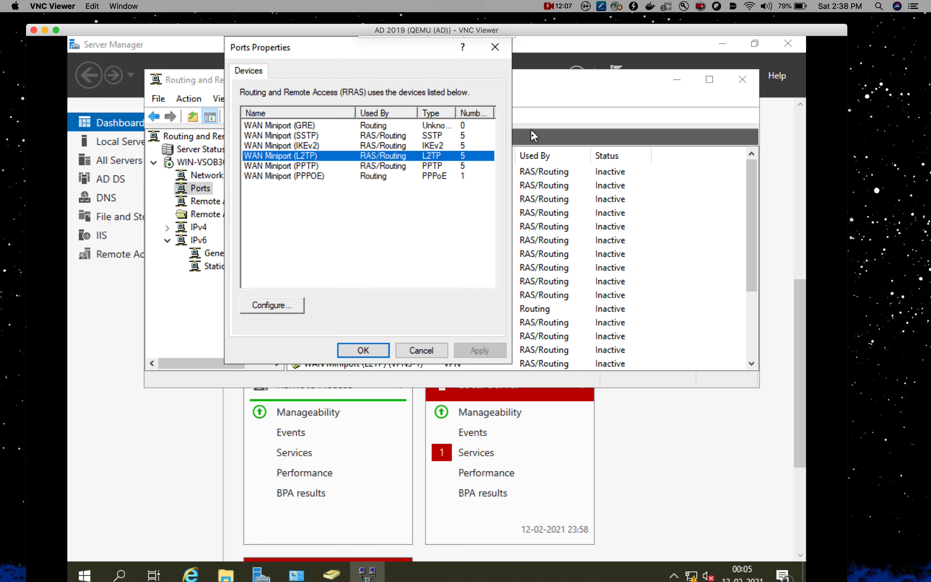
pyautogui.click(377, 353)
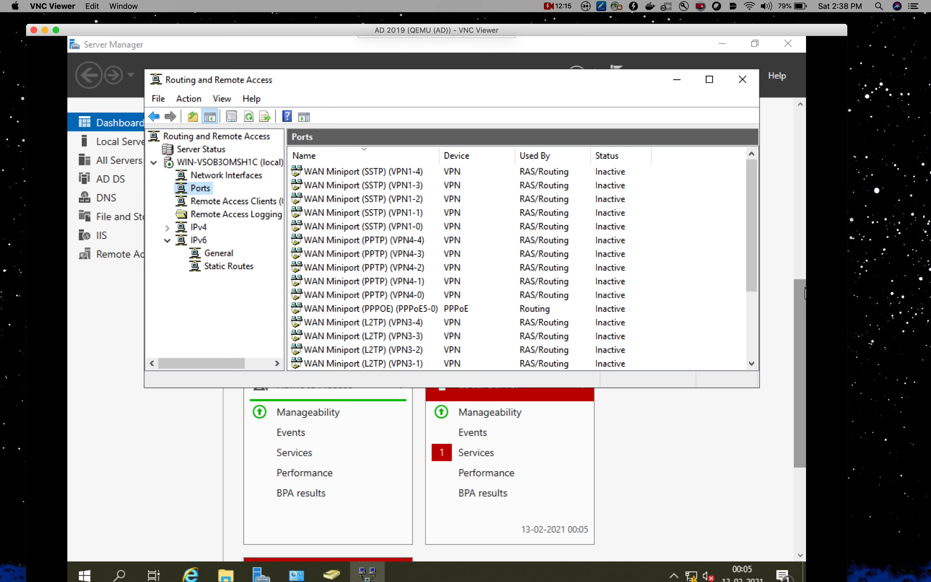
pyautogui.click(742, 78)
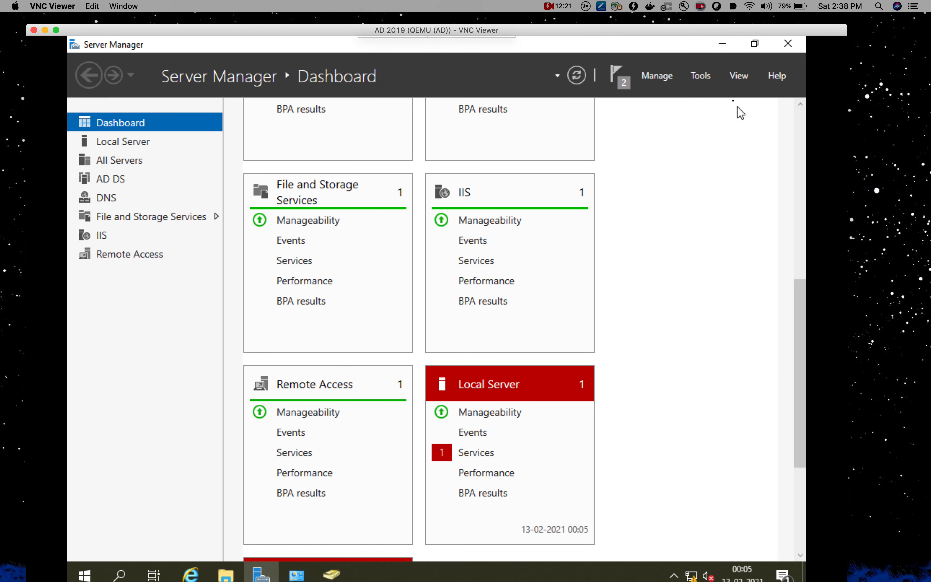
# Launch Network Policy Server from Tools and select Policies > Network Policies
pyautogui.click(701, 78)
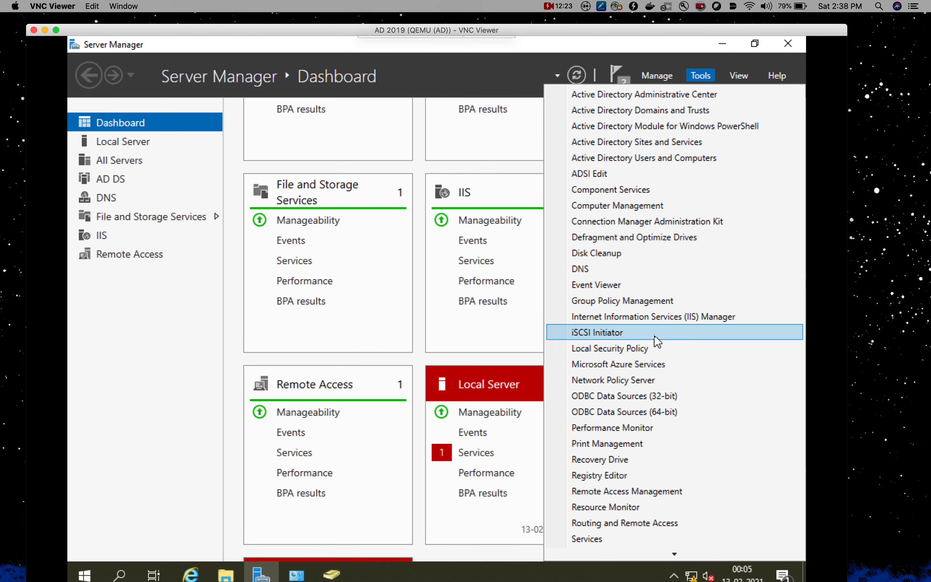
pyautogui.click(630, 381)
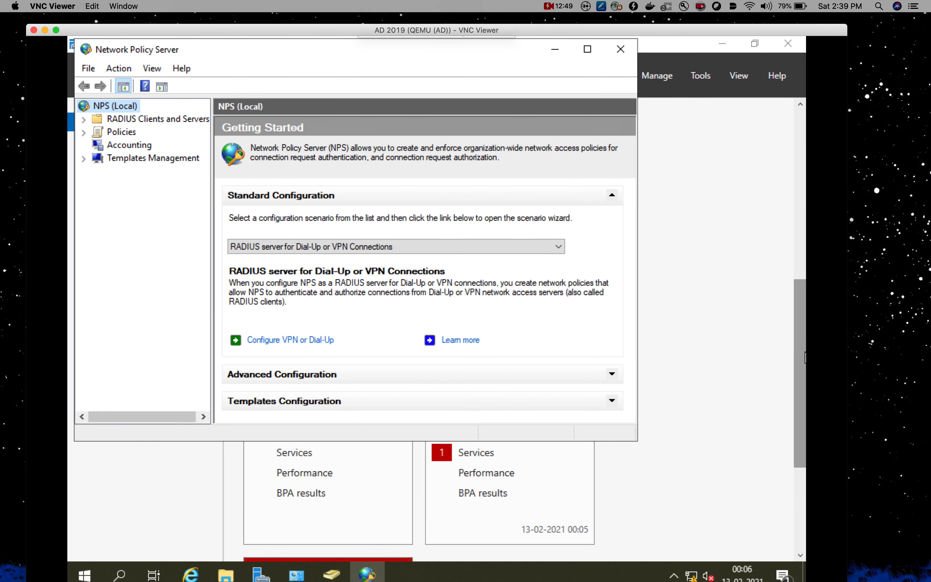
pyautogui.click(83, 132)
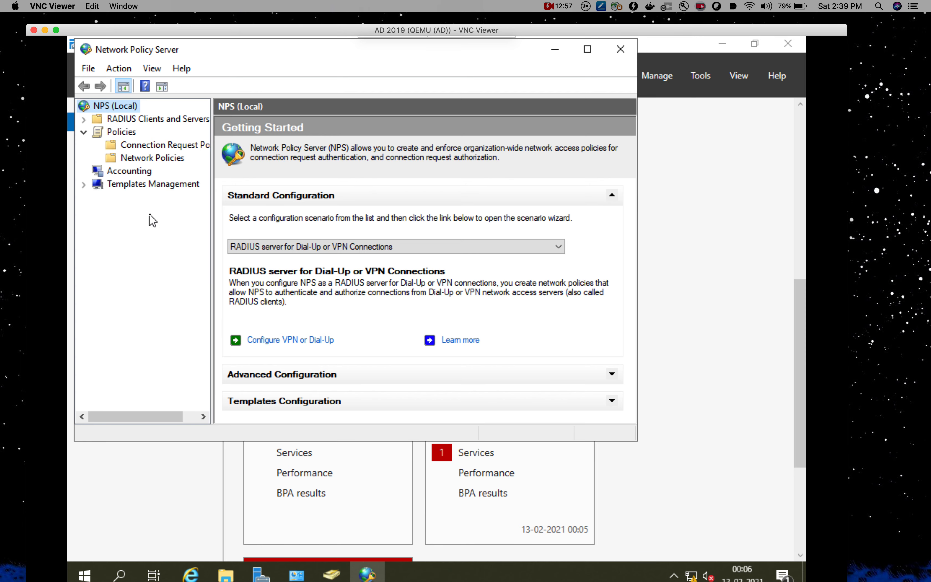
pyautogui.click(151, 159)
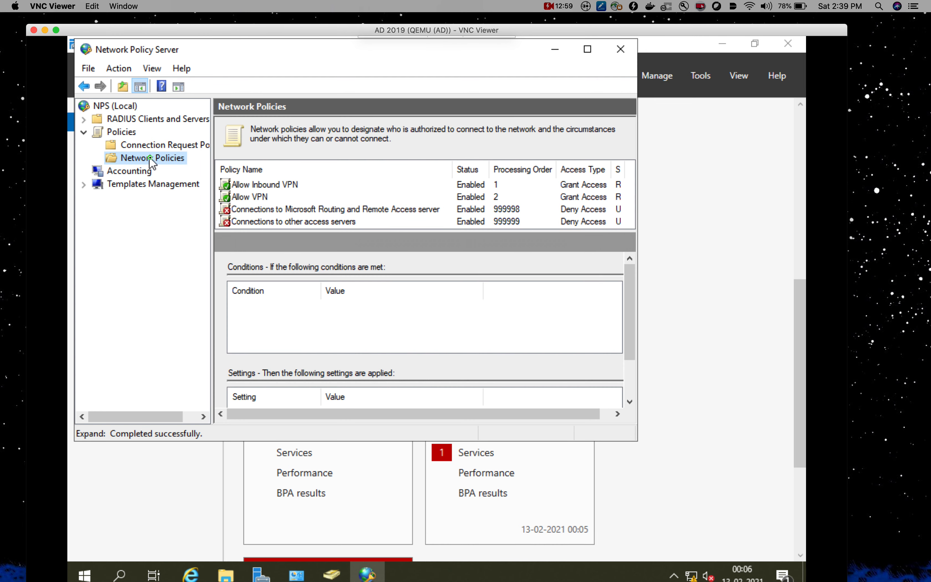
# Delete the Allow VPN and Allow Inbound VPN policies, after cancelling an accidentally opened new-policy wizard
pyautogui.rightClick(152, 161)
pyautogui.click(164, 166)
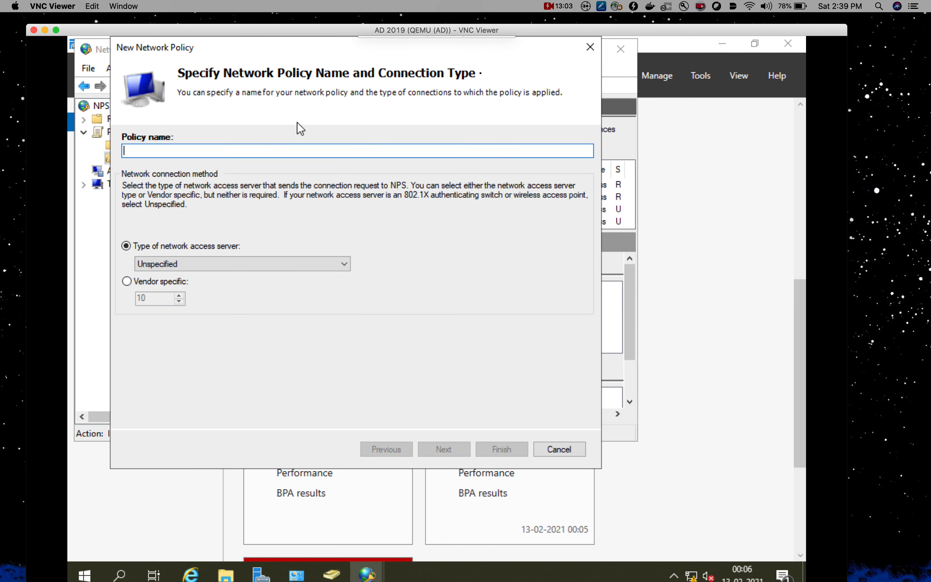
pyautogui.click(589, 49)
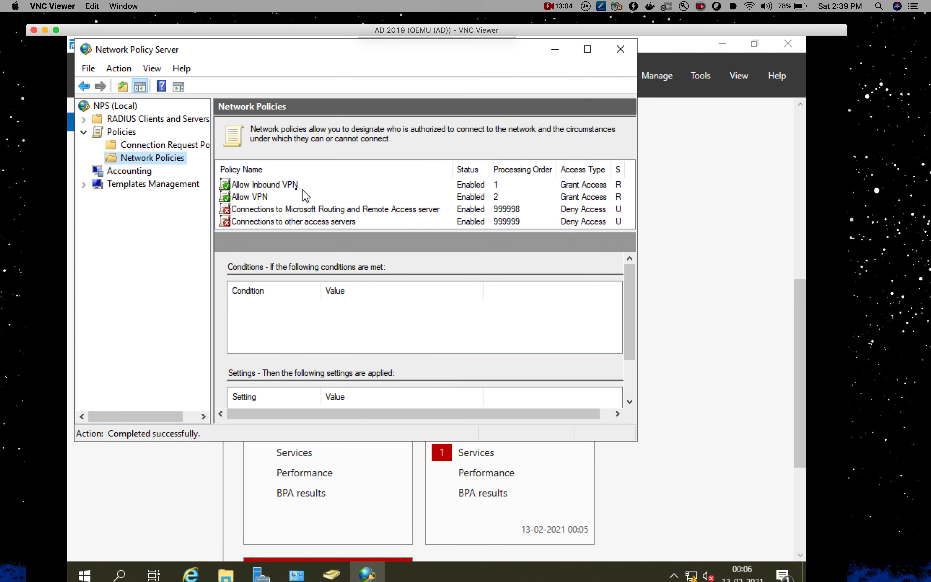
pyautogui.click(274, 197)
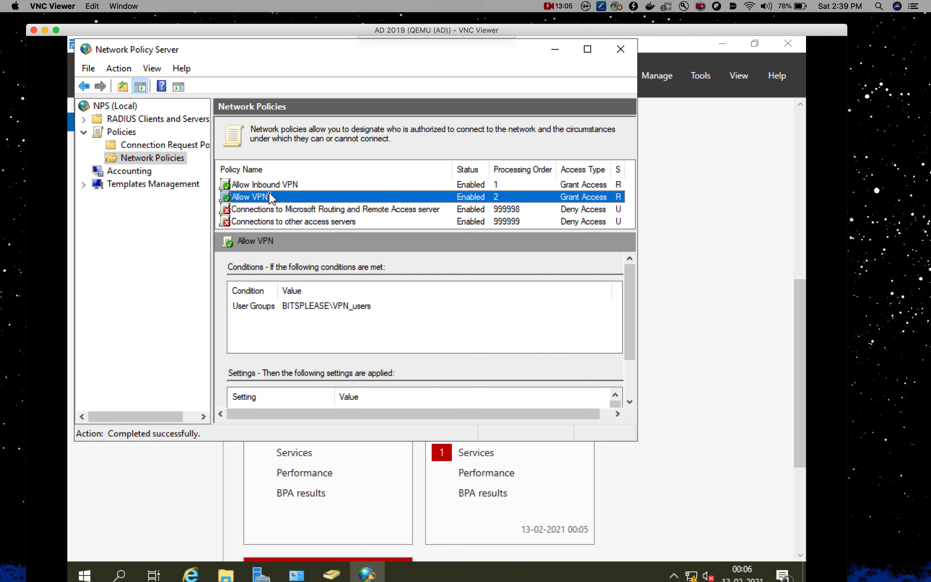
pyautogui.rightClick(288, 198)
pyautogui.click(343, 252)
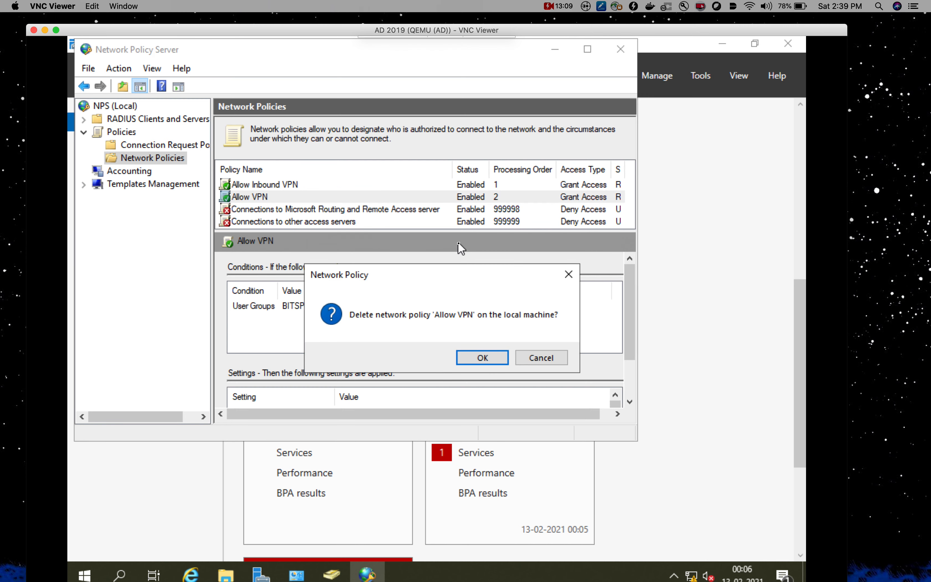
pyautogui.click(482, 358)
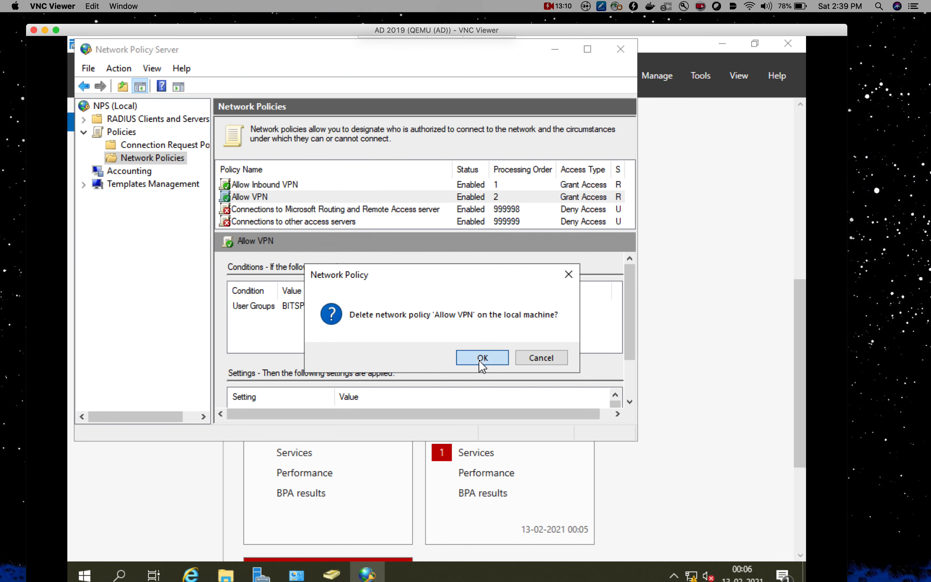
pyautogui.click(309, 188)
pyautogui.rightClick(306, 185)
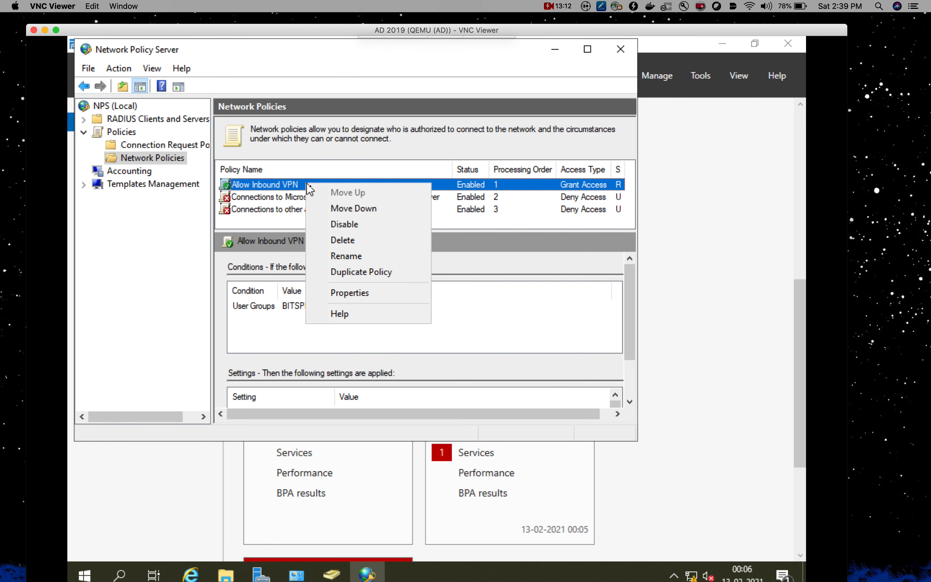
pyautogui.click(364, 239)
pyautogui.click(482, 357)
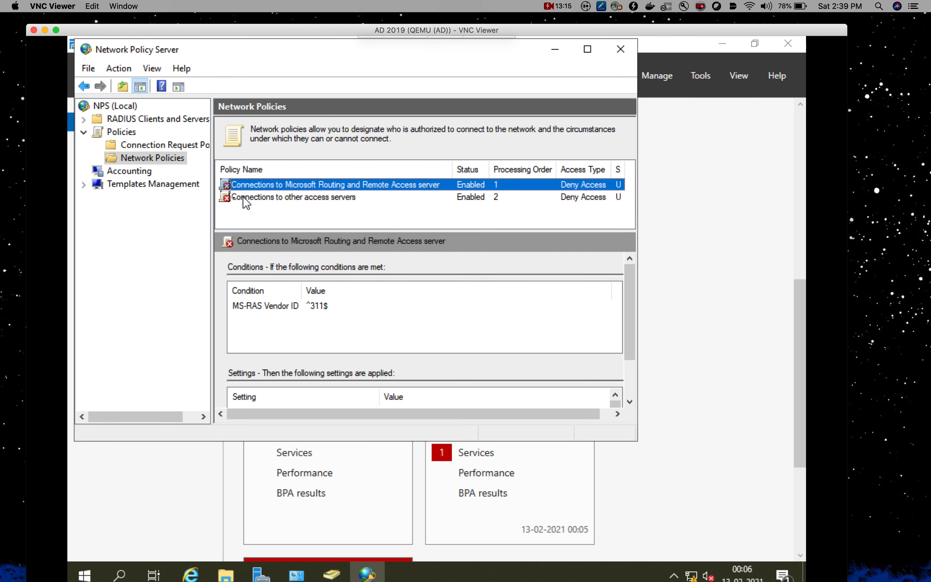
pyautogui.rightClick(162, 158)
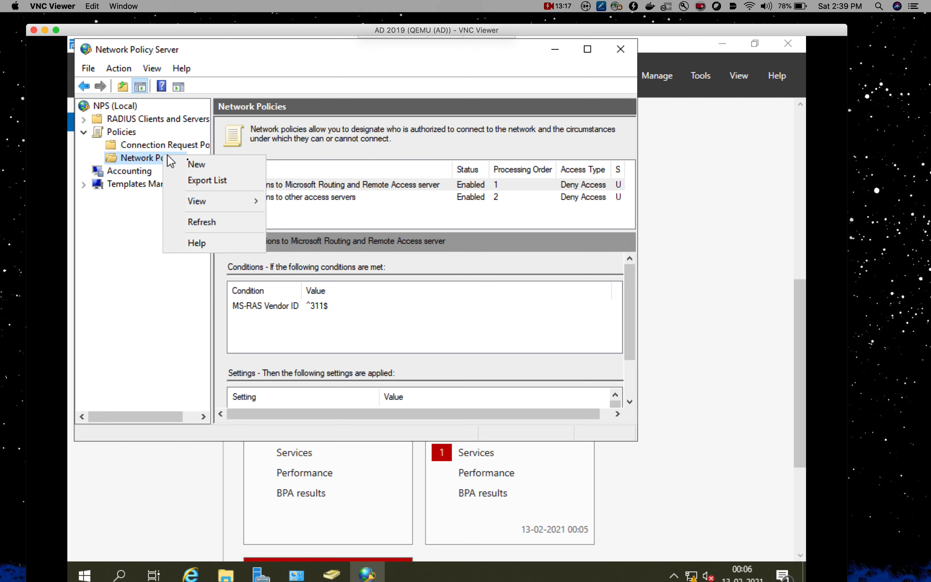
# Create a policy named 'Allow VPN' with server type Remote Access Server (VPN-Dial up)
pyautogui.click(201, 165)
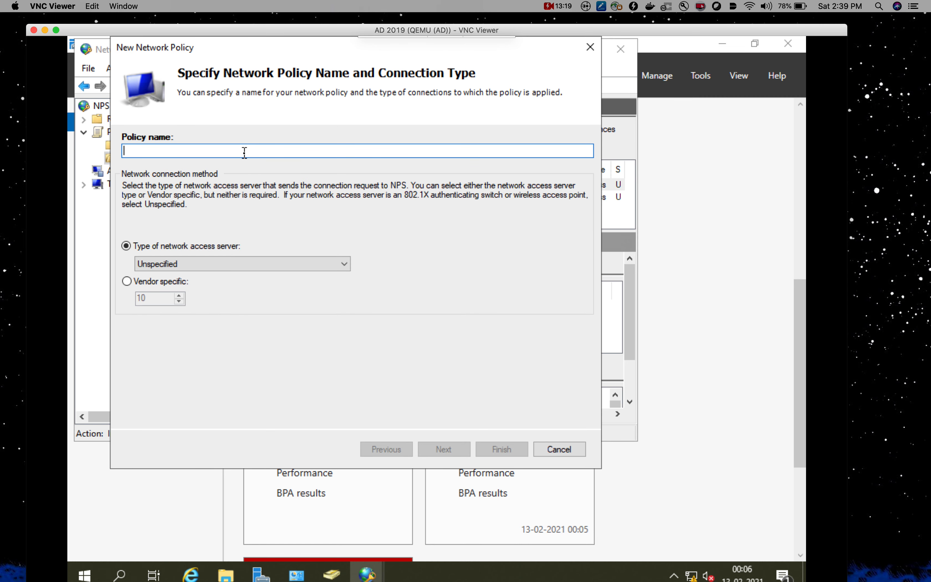
pyautogui.write('Allow VPN')
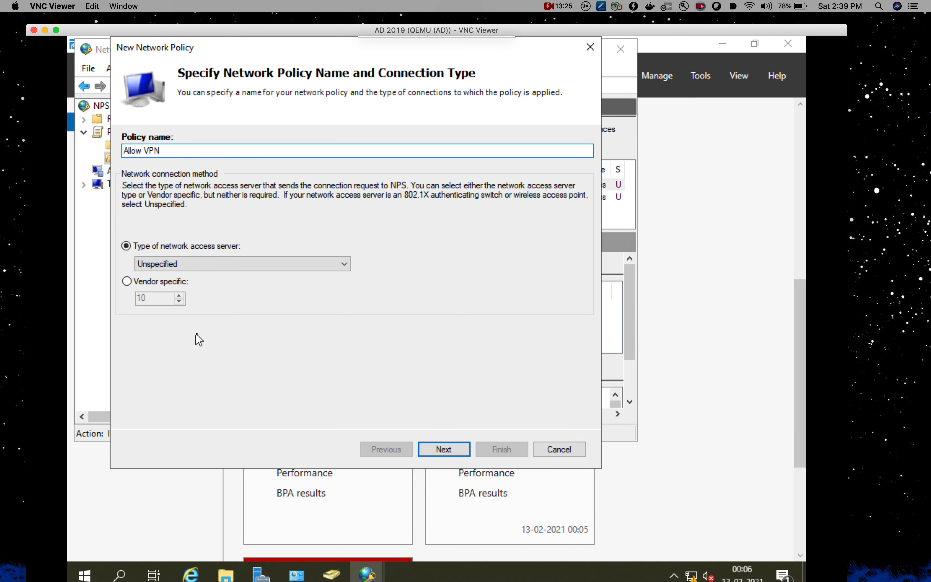
pyautogui.click(219, 268)
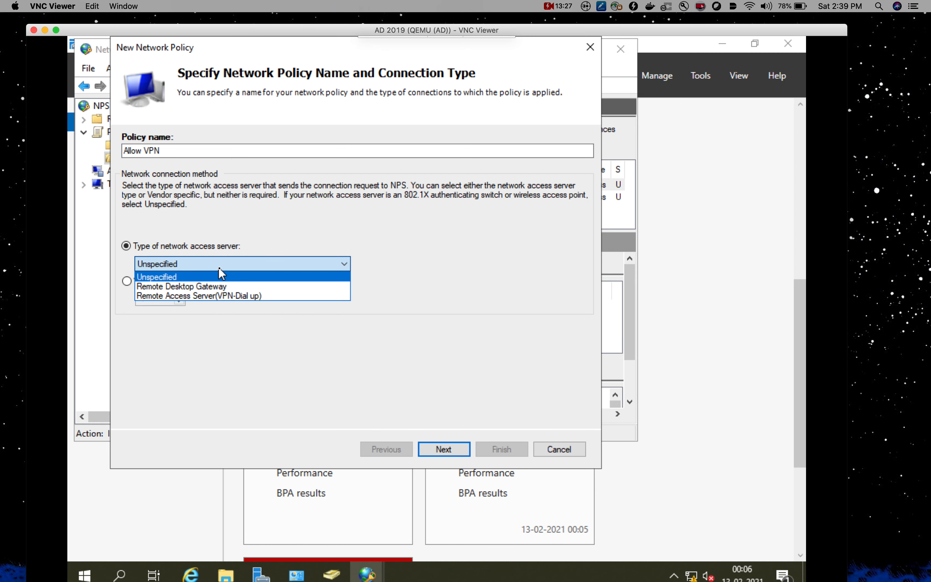
pyautogui.click(222, 296)
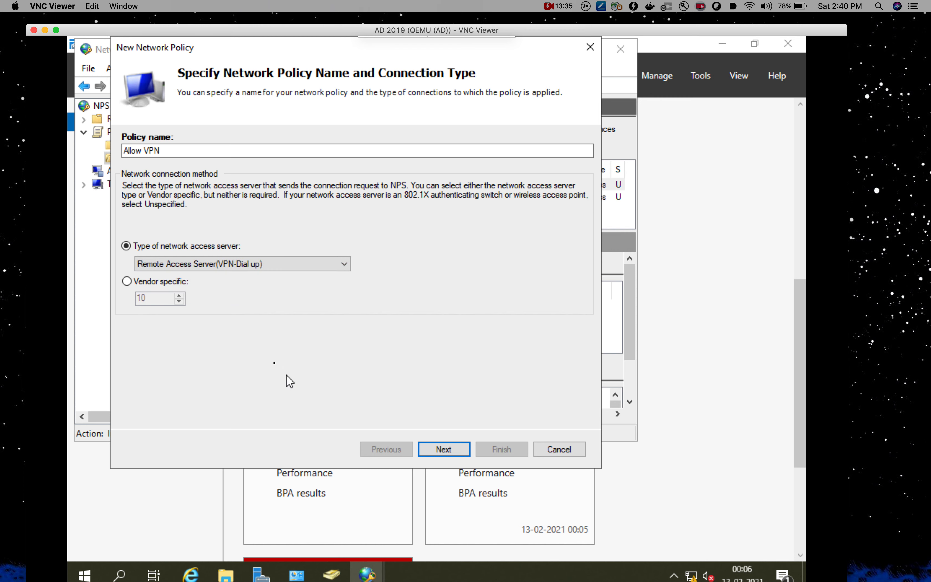
pyautogui.click(426, 448)
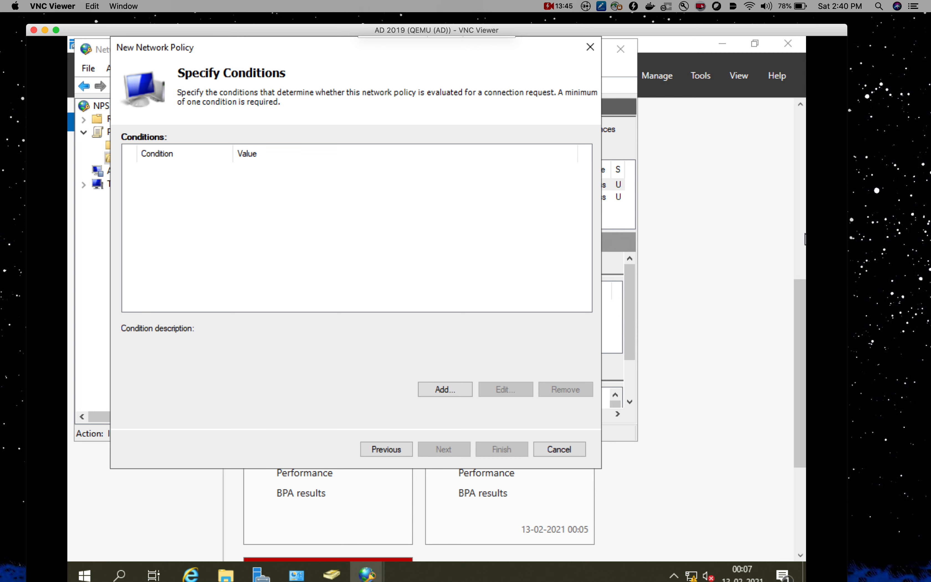
# Add a User Groups condition requiring membership in BITSPLEASE\VPN_users, found by searching 'VPN'
pyautogui.click(854, 331)
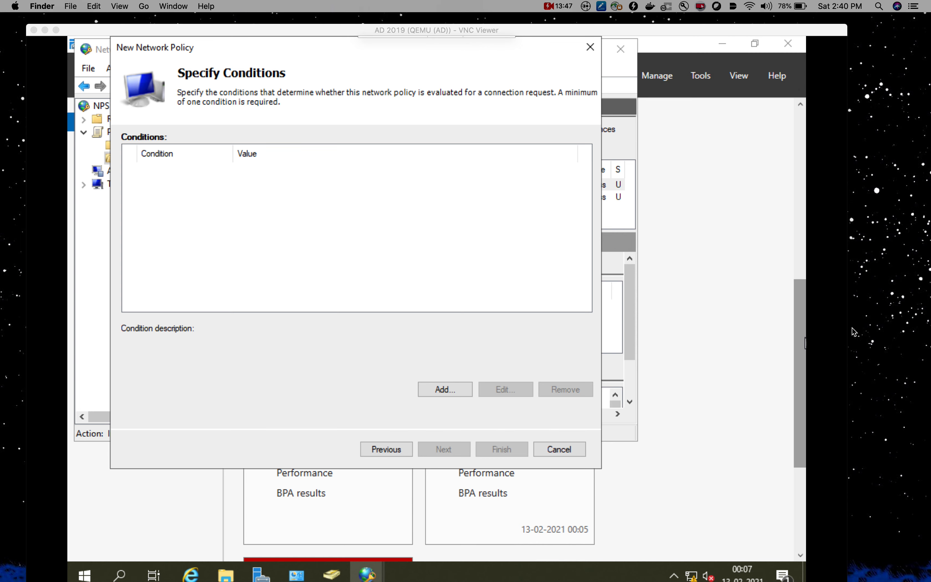
pyautogui.click(277, 376)
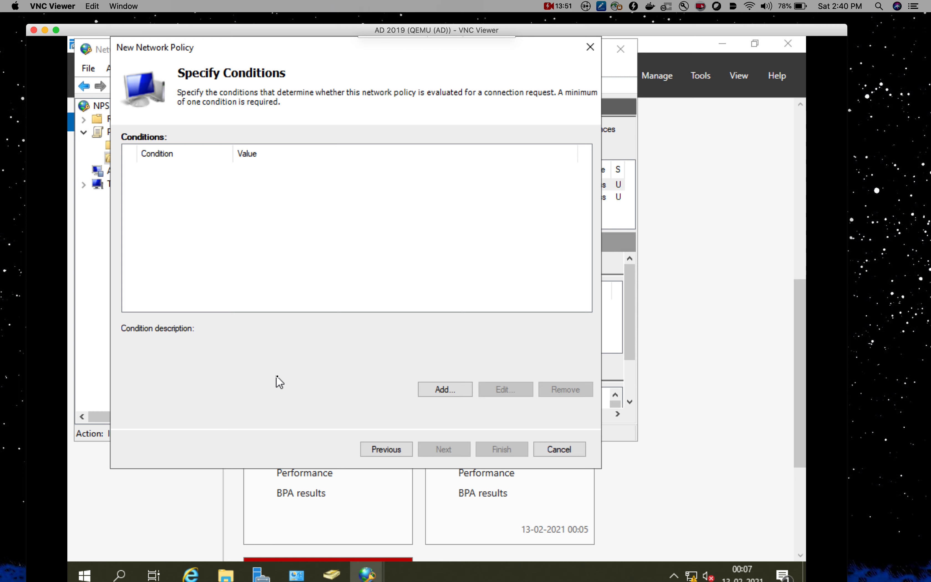
pyautogui.click(470, 389)
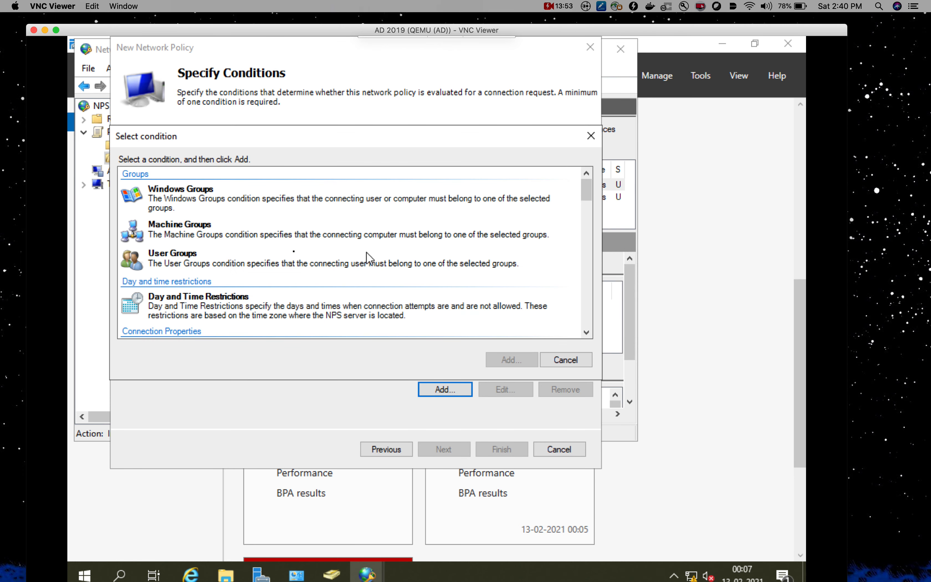
pyautogui.click(213, 254)
pyautogui.click(505, 357)
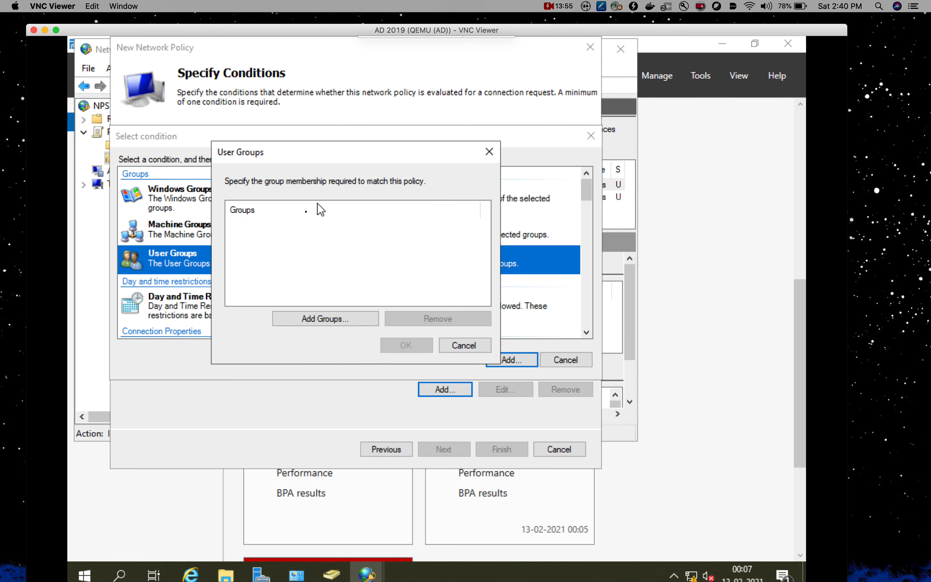
pyautogui.click(327, 319)
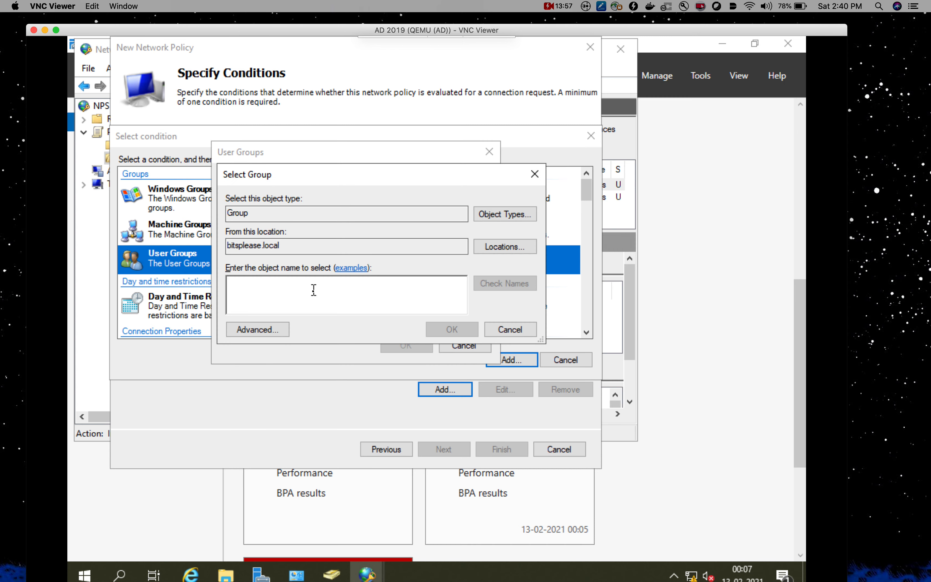
pyautogui.write('VPN')
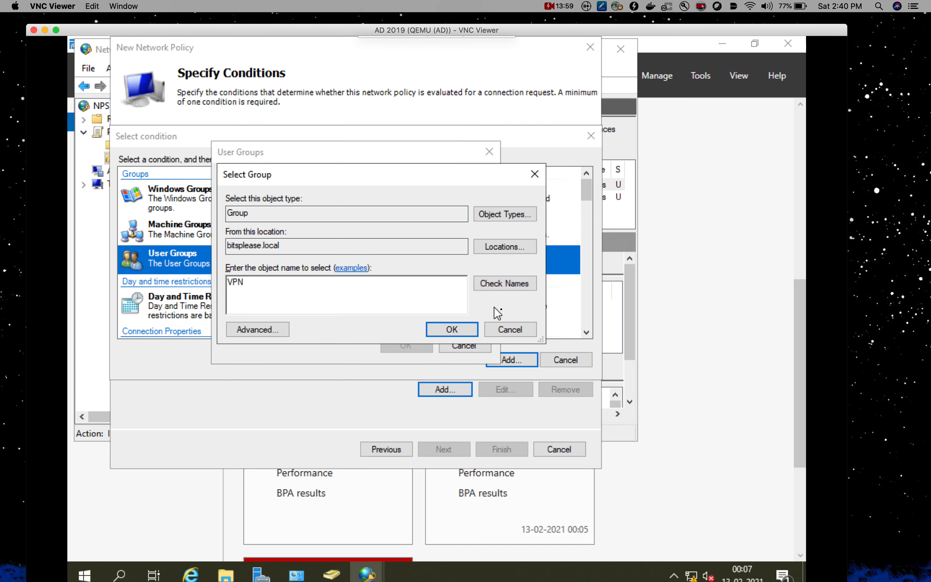
pyautogui.click(521, 287)
pyautogui.click(451, 330)
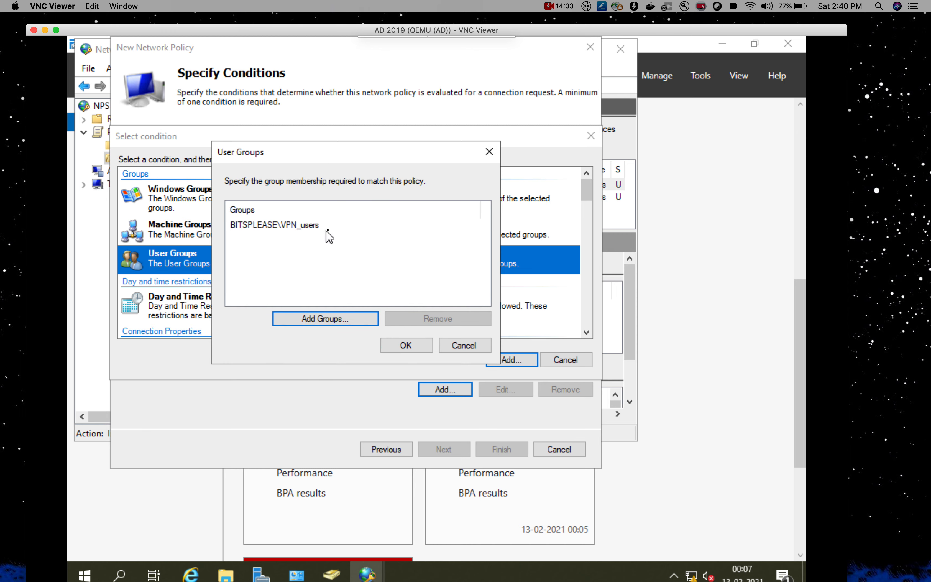
pyautogui.click(307, 227)
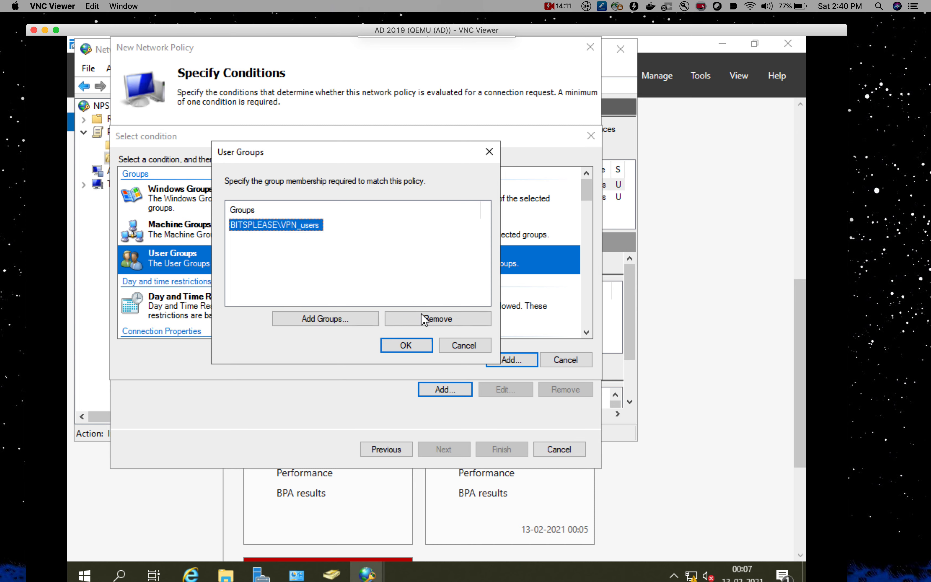
pyautogui.click(408, 345)
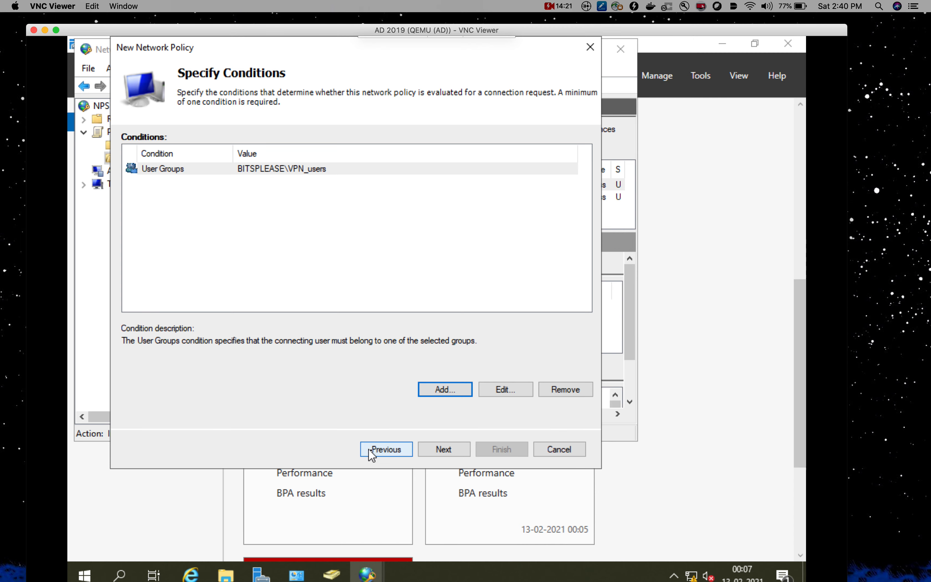
# Keep Access granted and MS-CHAP-v2/MS-CHAP authentication, advancing to Configure Constraints
pyautogui.click(461, 451)
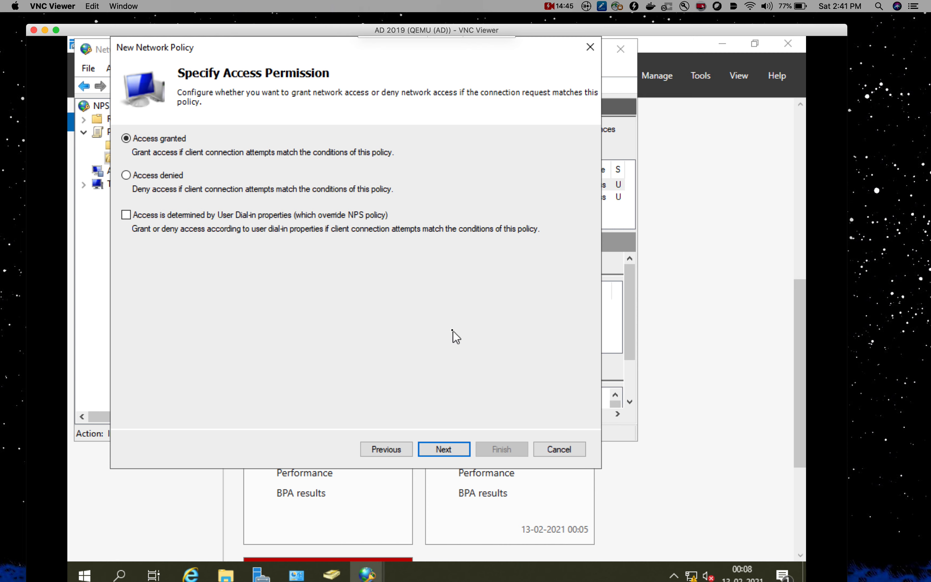
pyautogui.click(447, 455)
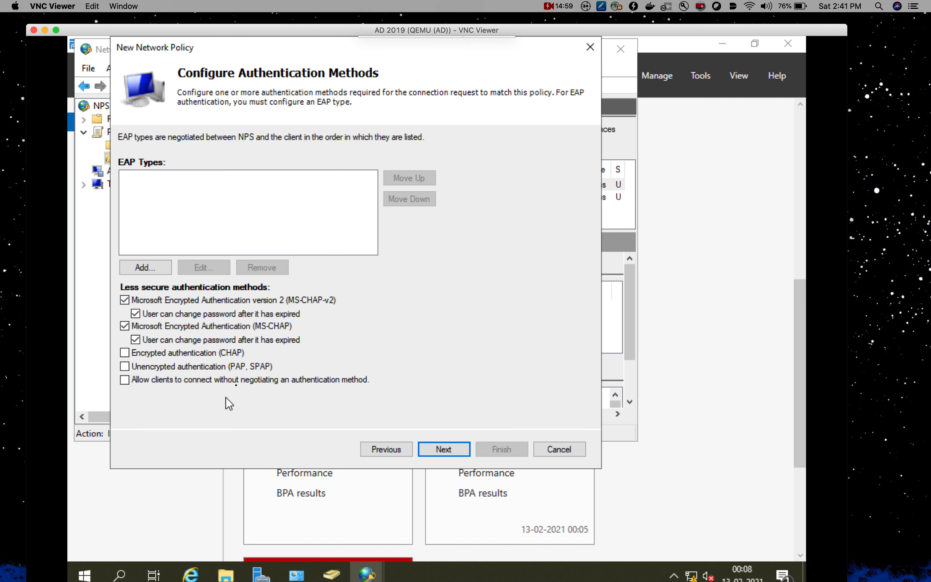
pyautogui.click(445, 448)
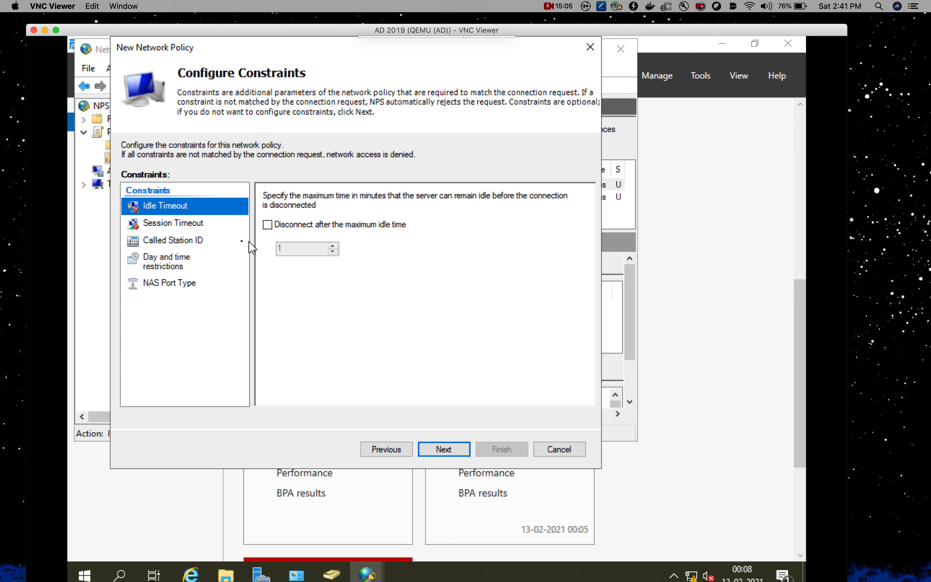
# Enable disconnecting VPN users after 5 minutes of idle time
pyautogui.click(268, 225)
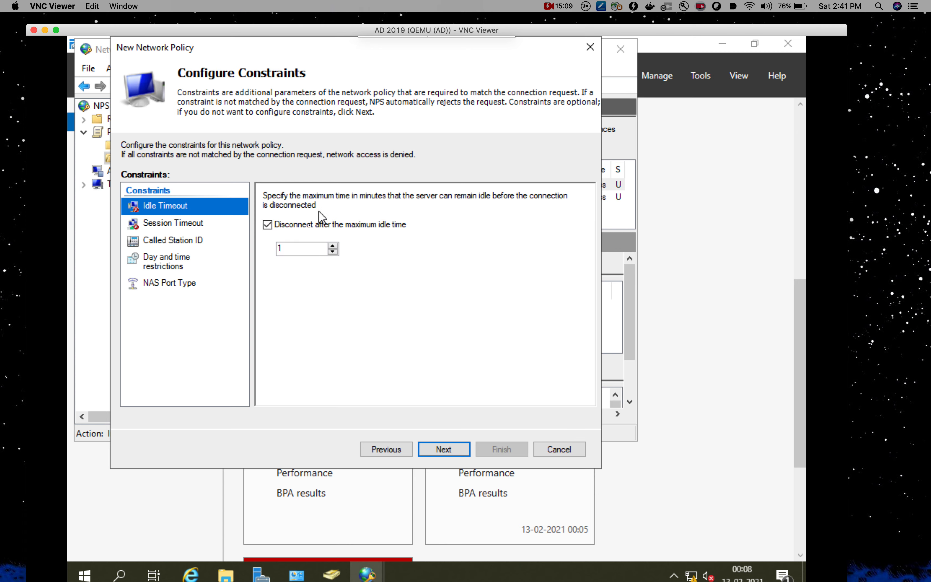
pyautogui.press('Tab')
pyautogui.write('5')
# Limit the maximum session time to 60 minutes under Session Timeout
pyautogui.click(194, 223)
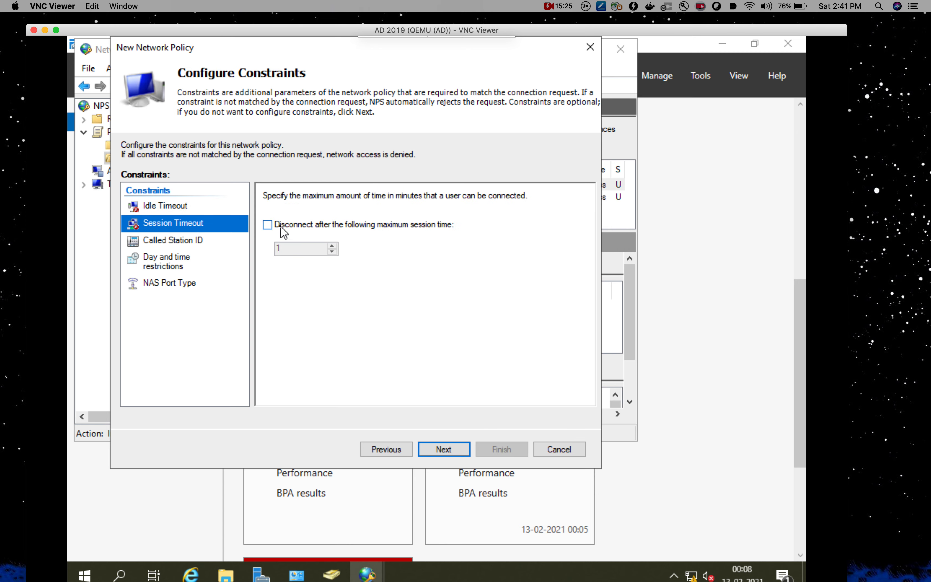
pyautogui.click(268, 224)
pyautogui.moveTo(290, 247); pyautogui.dragTo(251, 239)
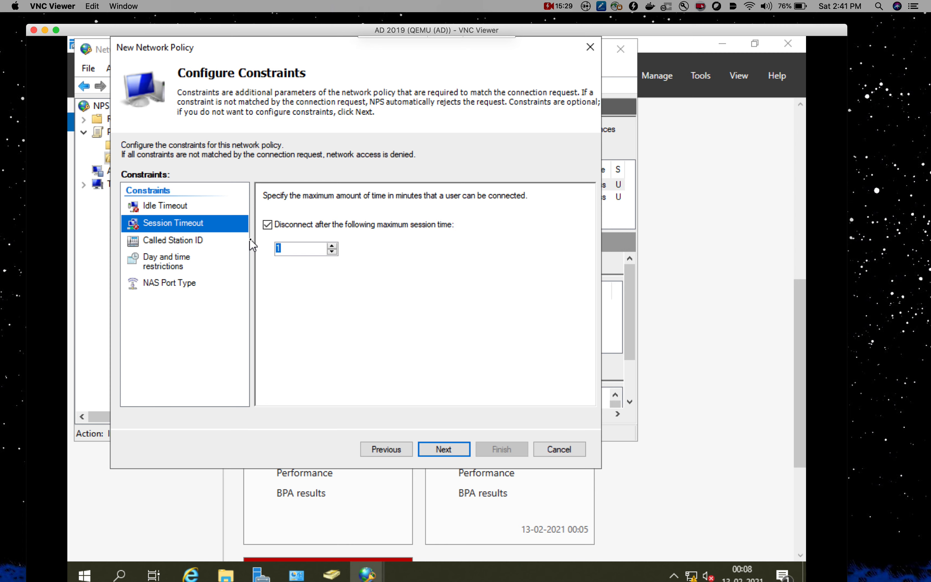
pyautogui.write('60')
# Accept the remaining wizard pages and finish to save the Allow VPN policy
pyautogui.click(447, 453)
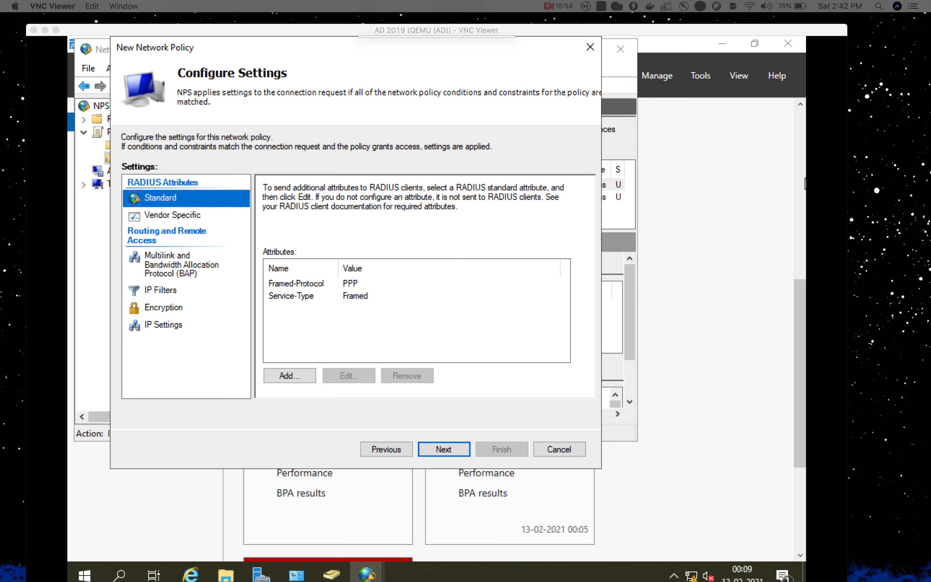
pyautogui.click(442, 450)
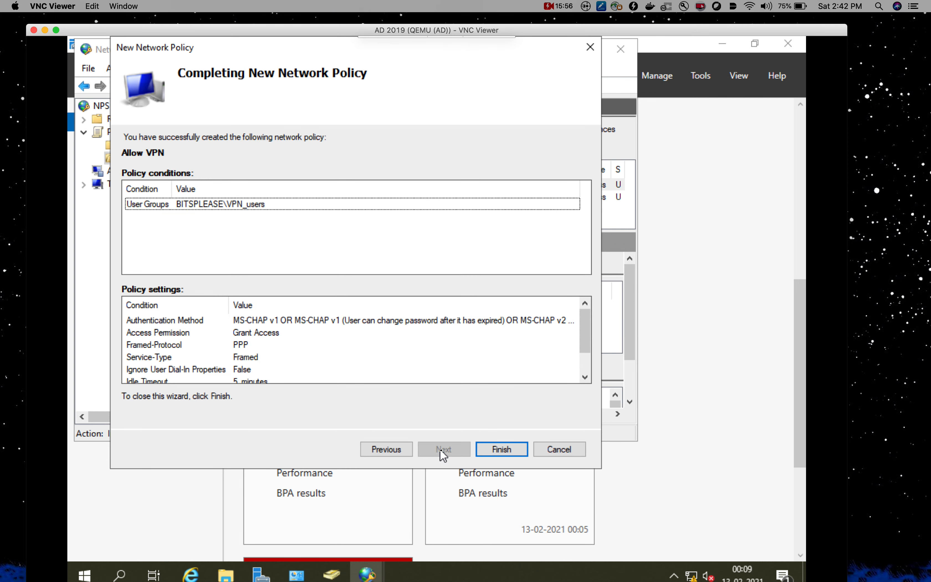
pyautogui.click(488, 449)
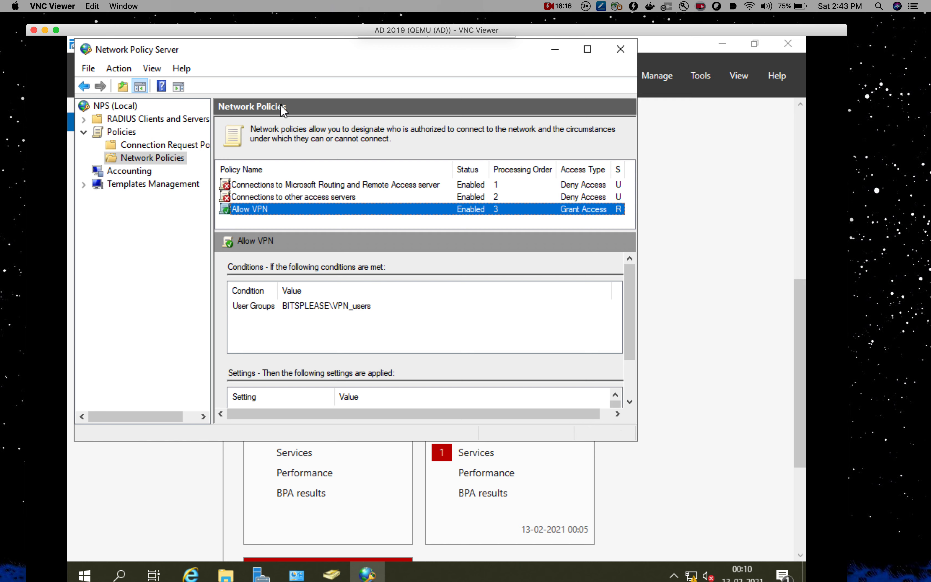
# Move Allow VPN up twice to processing order 1, then switch to the Windows client desktop
pyautogui.moveTo(637, 211); pyautogui.dragTo(755, 214)
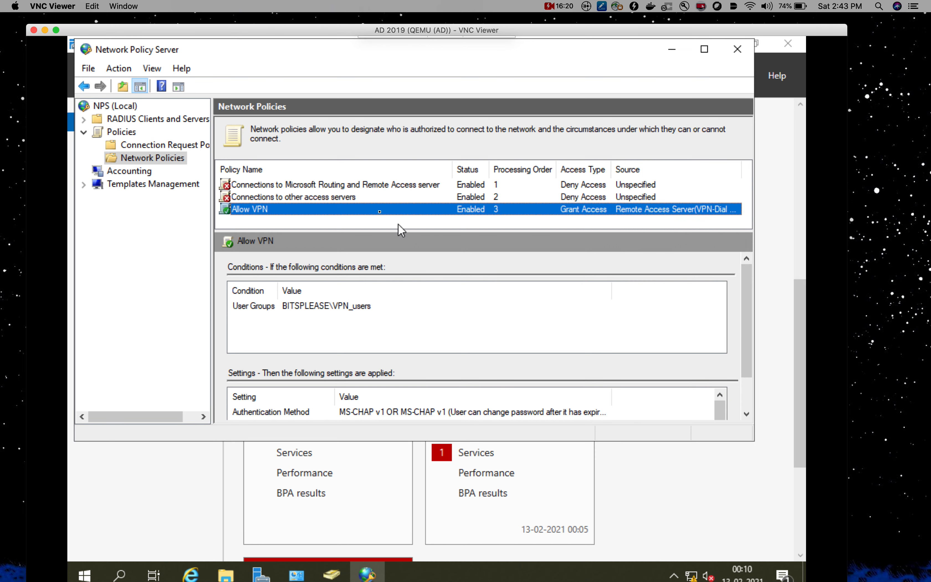
pyautogui.rightClick(256, 211)
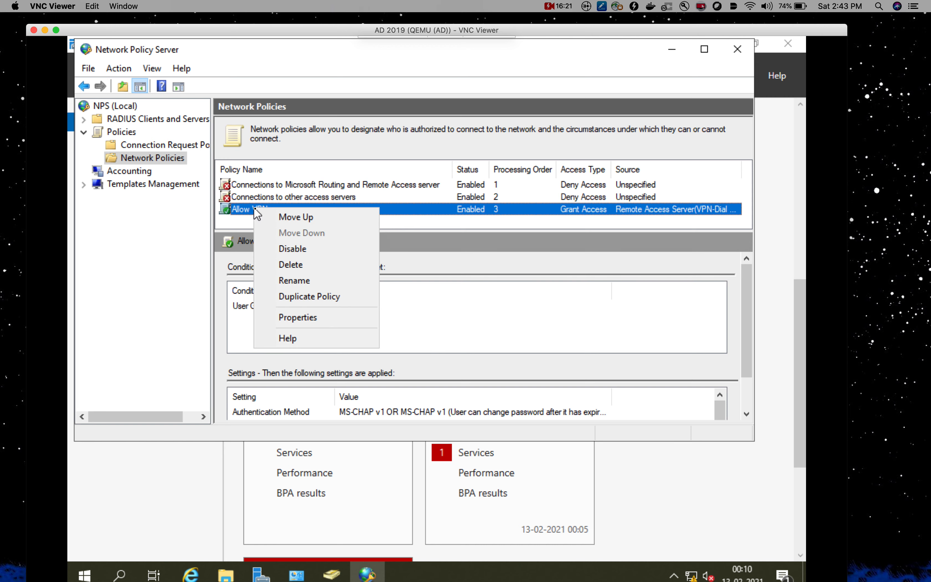
pyautogui.click(298, 217)
pyautogui.rightClick(288, 200)
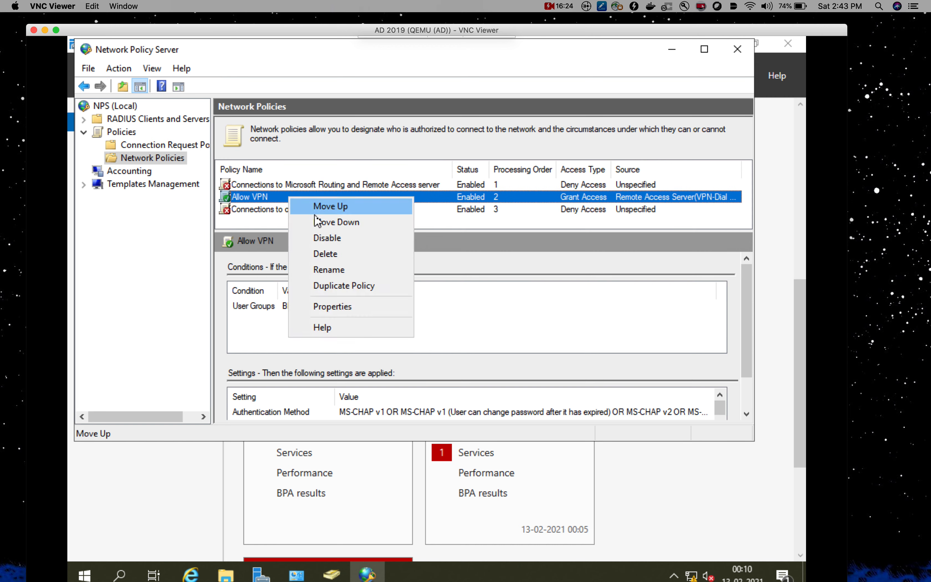
pyautogui.click(326, 207)
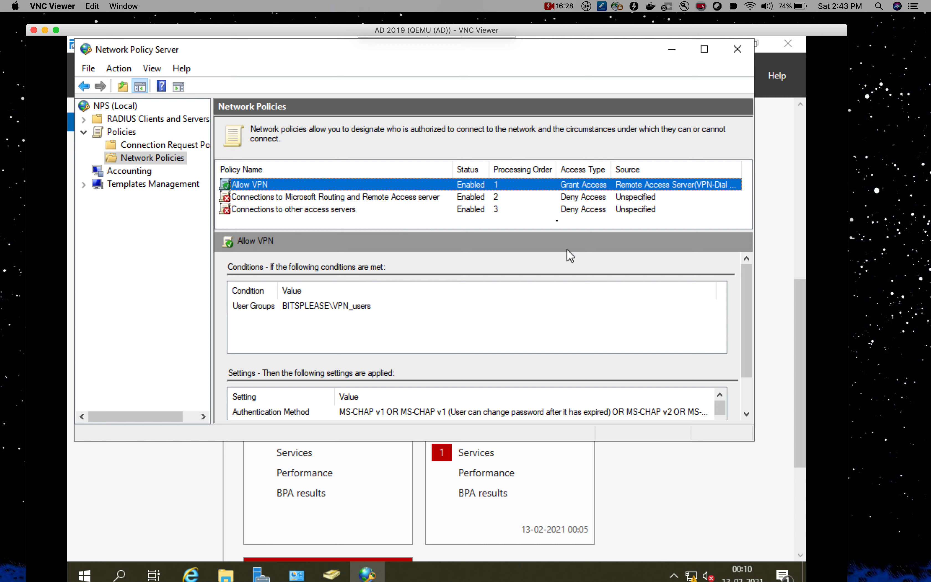
pyautogui.click(168, 358)
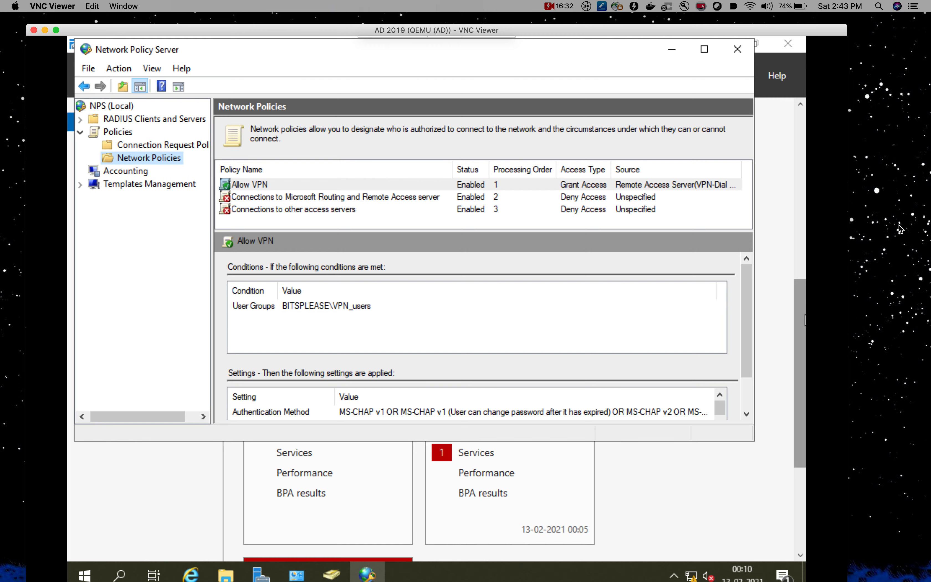
pyautogui.hotkey('ctrl', 'Right')
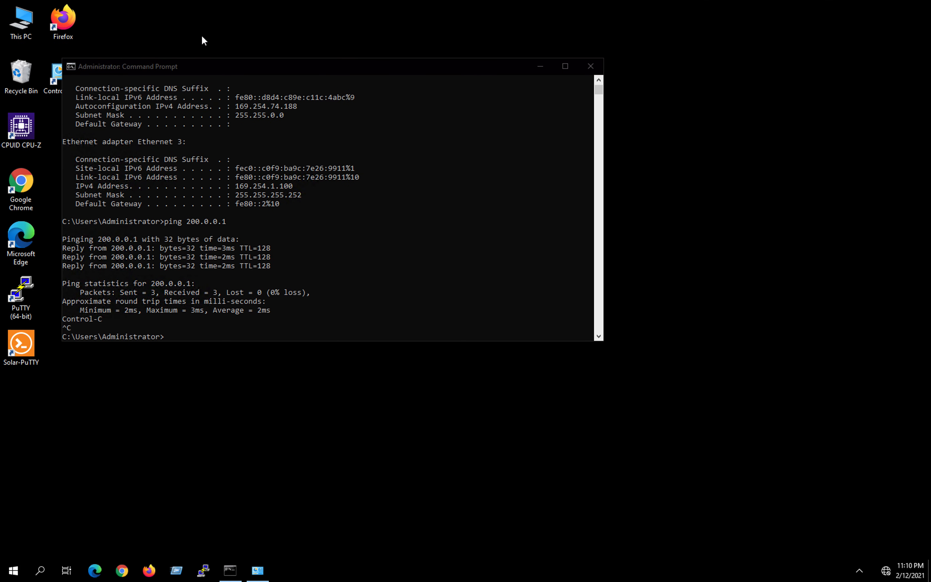
# Go through Control Panel's Network and Internet to Network and Sharing Center and start a new connection
pyautogui.moveTo(262, 84); pyautogui.dragTo(376, 125)
pyautogui.click(458, 294)
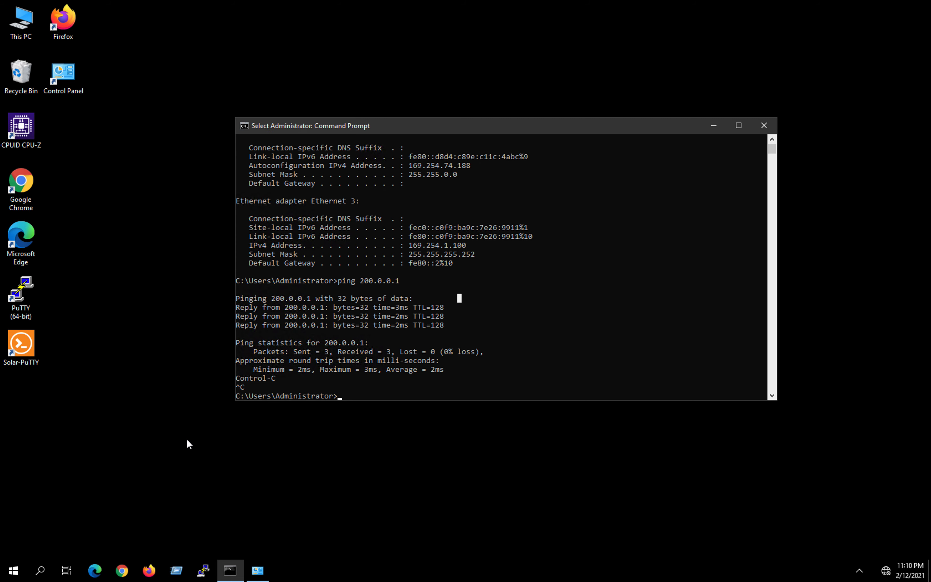
pyautogui.click(256, 574)
pyautogui.click(389, 303)
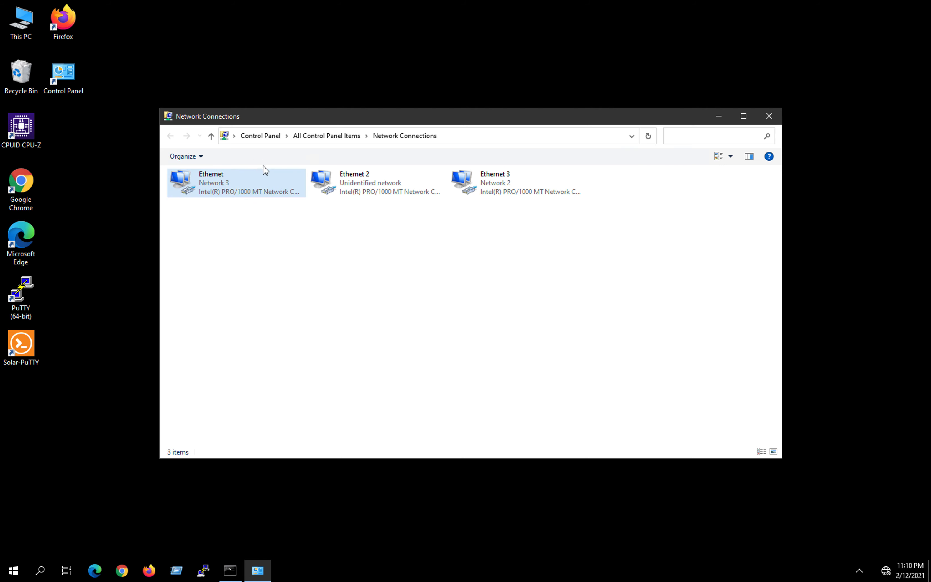
pyautogui.click(260, 137)
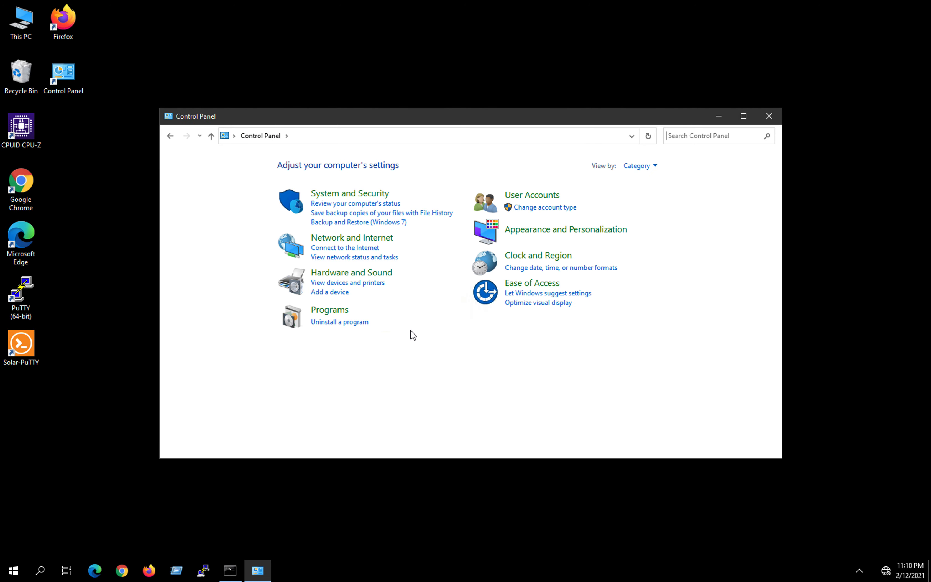
pyautogui.click(335, 239)
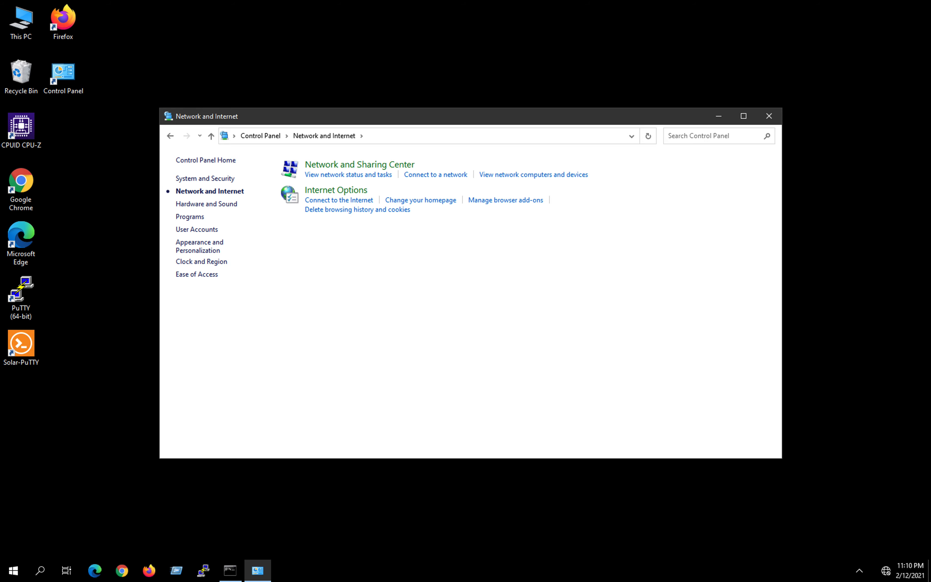
pyautogui.click(359, 164)
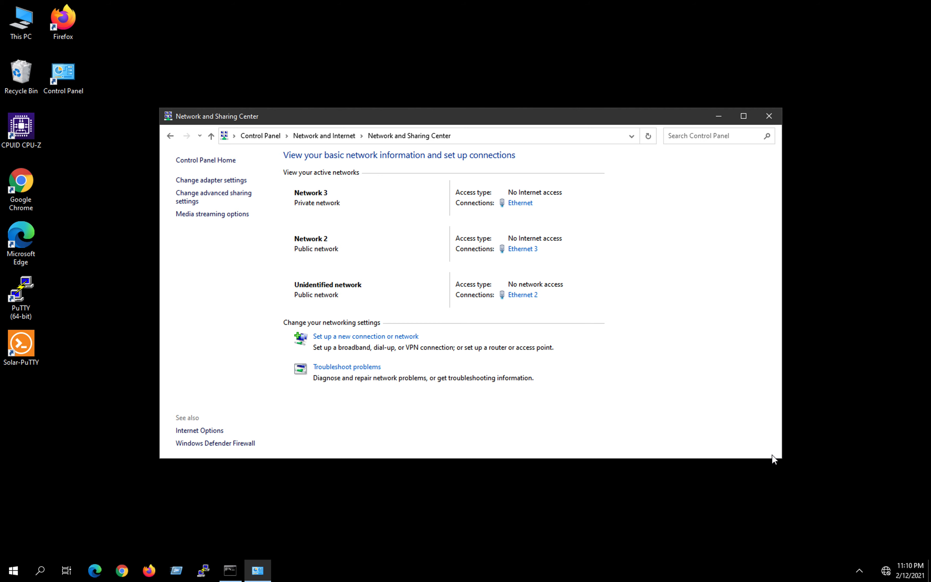
pyautogui.click(381, 337)
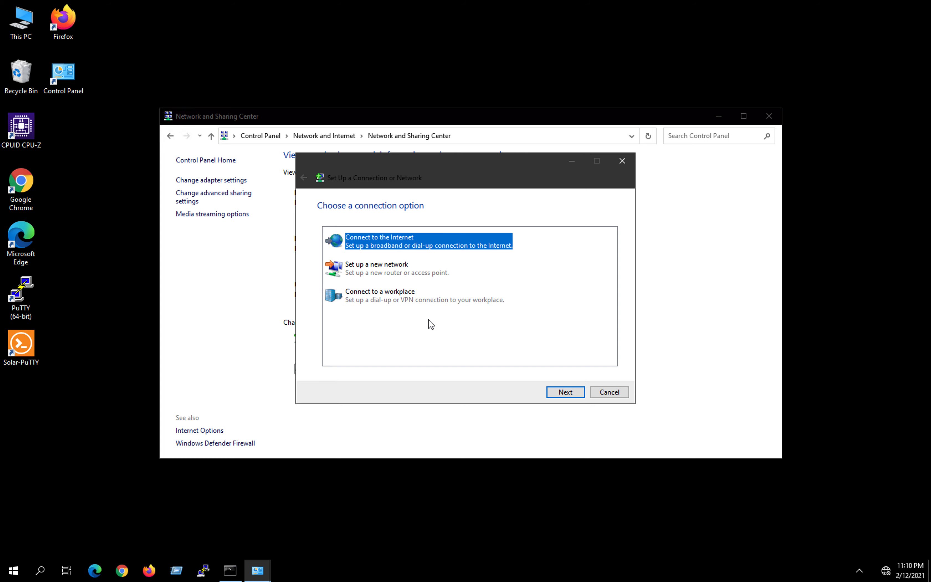
# Choose Connect to a workplace via VPN and skip Internet setup to reach address entry
pyautogui.click(403, 296)
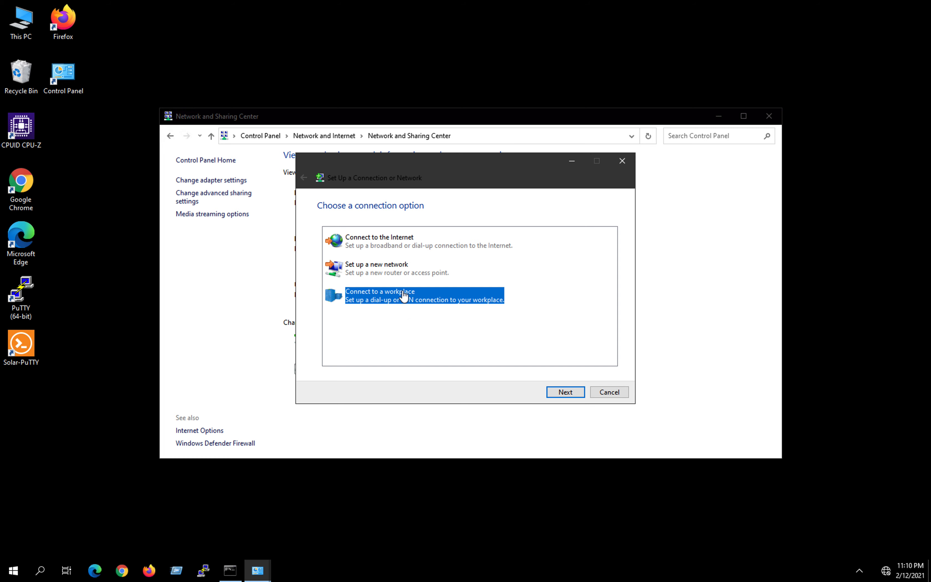
pyautogui.click(564, 392)
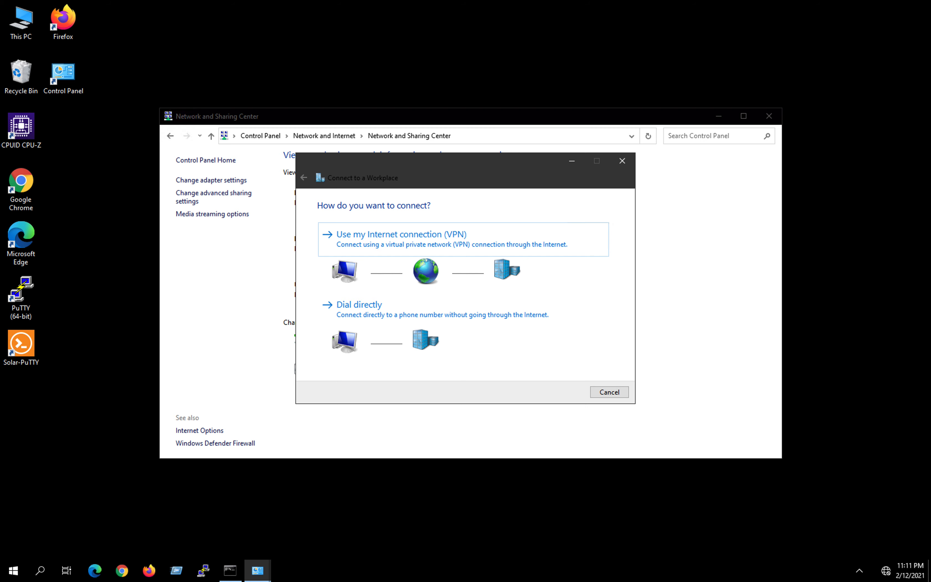
pyautogui.click(461, 243)
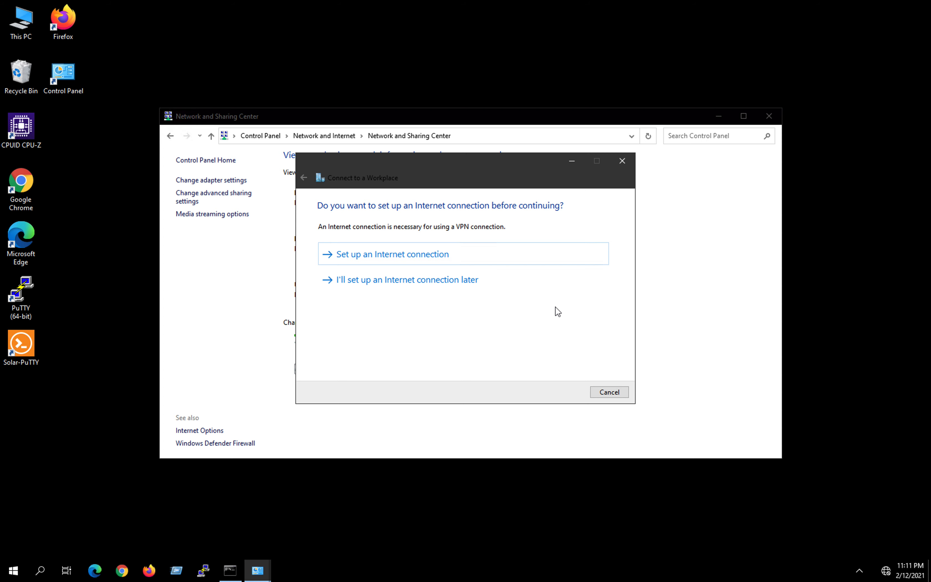
pyautogui.click(793, 494)
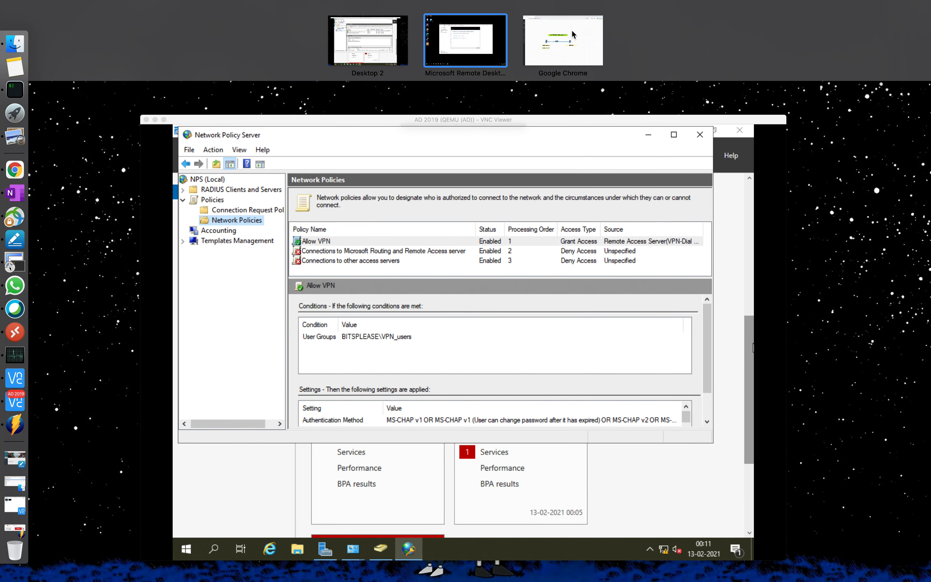
pyautogui.click(571, 30)
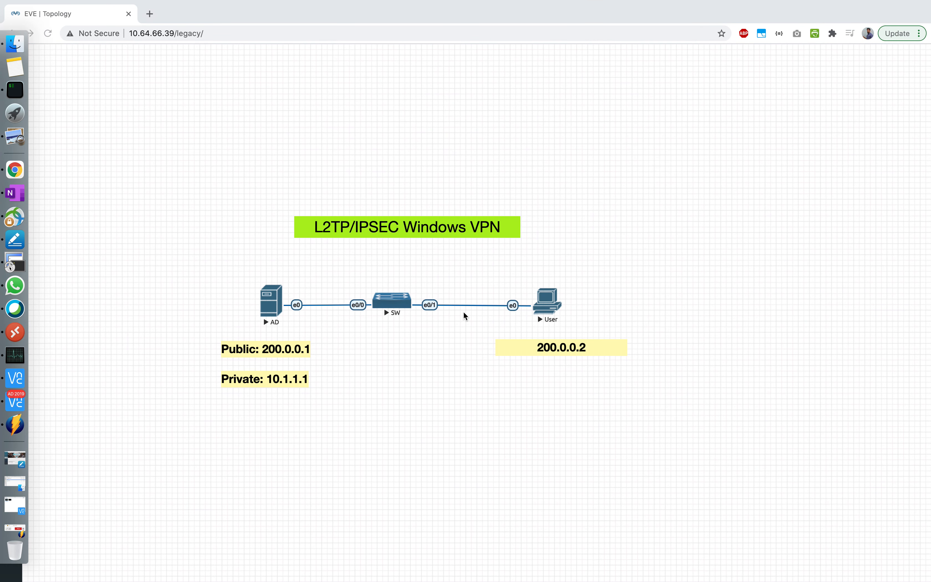
pyautogui.hotkey('ctrl', 'Up')
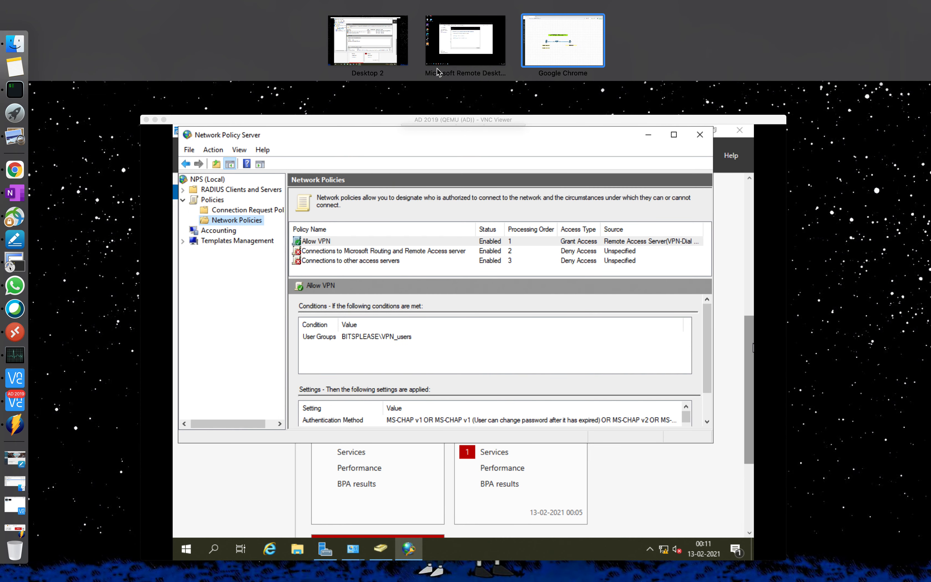
pyautogui.click(472, 35)
pyautogui.click(436, 287)
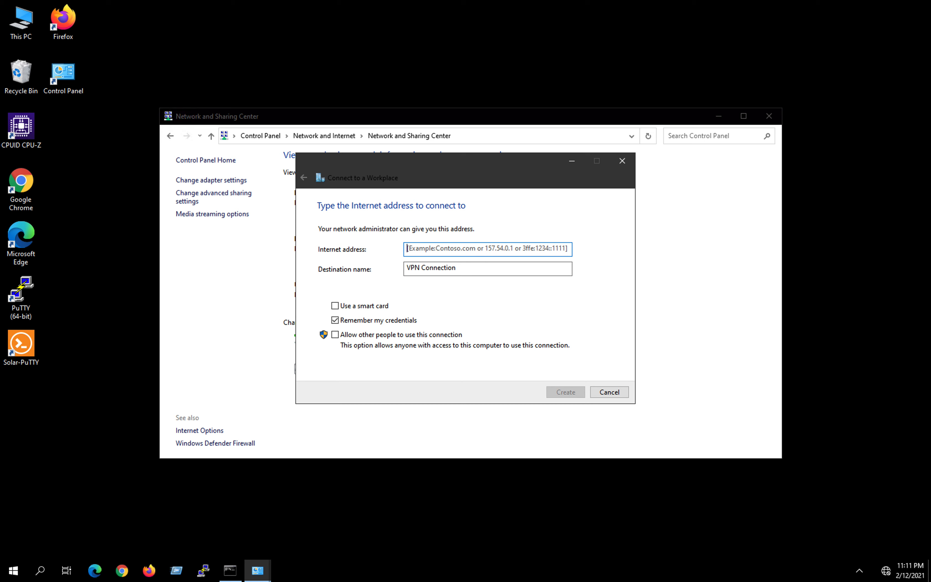
# Enter server address 200.0.0.1, name the connection Work VPN, and stop remembering credentials
pyautogui.write('200.0.0.1')
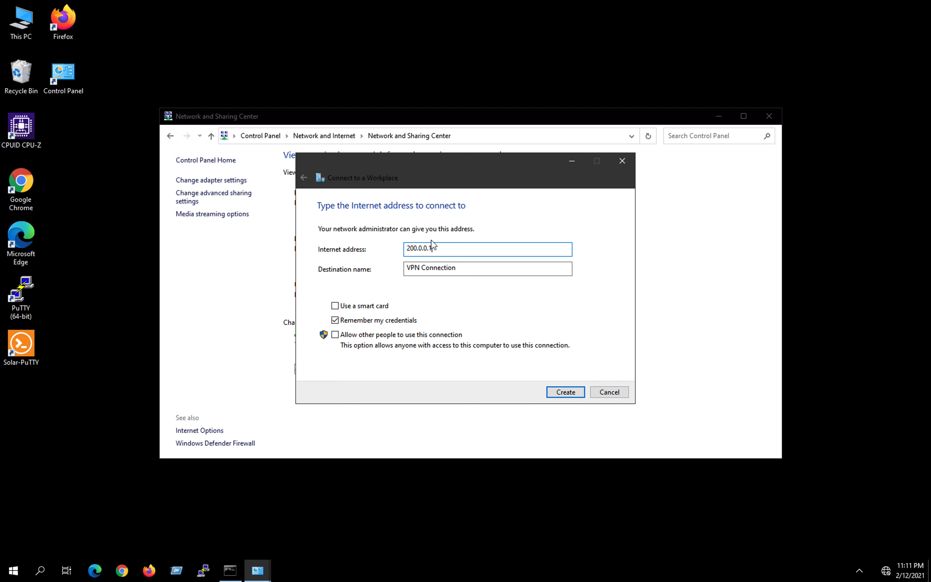
pyautogui.moveTo(441, 248); pyautogui.dragTo(385, 242)
pyautogui.moveTo(461, 268); pyautogui.dragTo(384, 265)
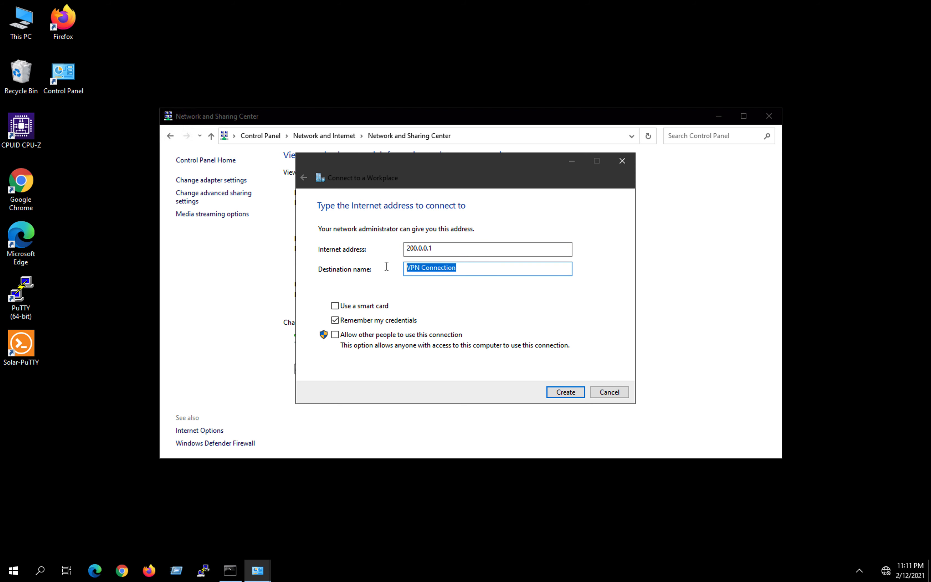
pyautogui.press('BackSpace')
pyautogui.write('Work VPN')
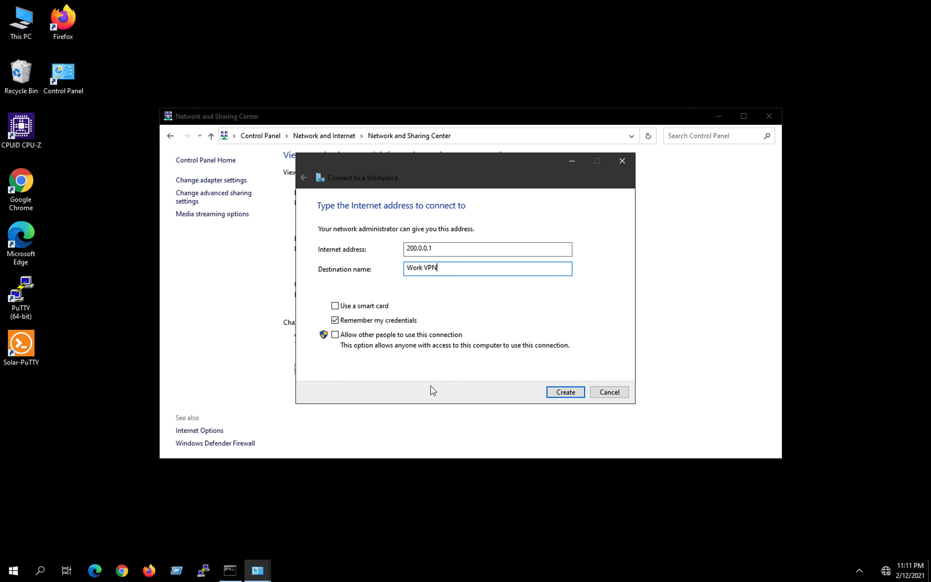
pyautogui.click(335, 320)
pyautogui.click(404, 413)
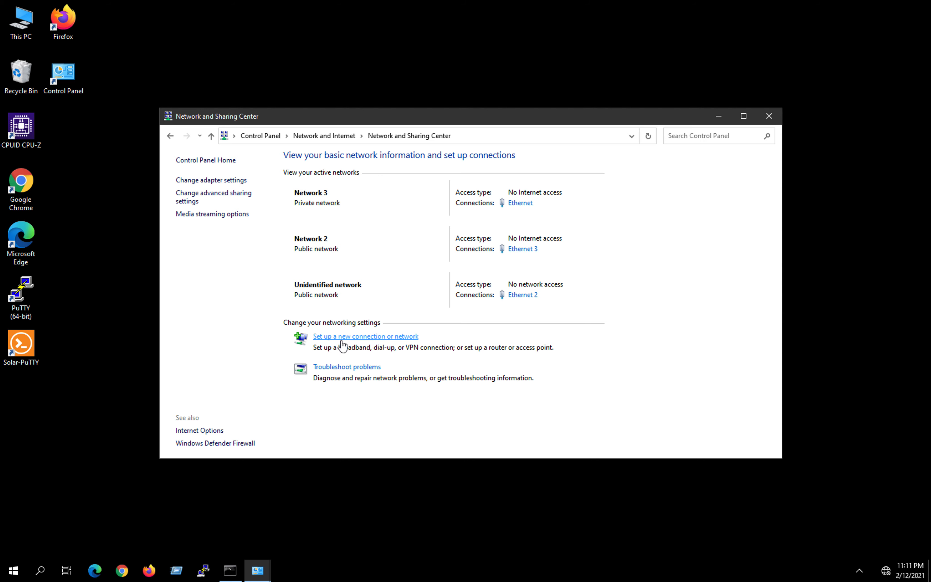
# Create the Work VPN connection and open the network adapters list
pyautogui.moveTo(258, 569)
pyautogui.click(305, 546)
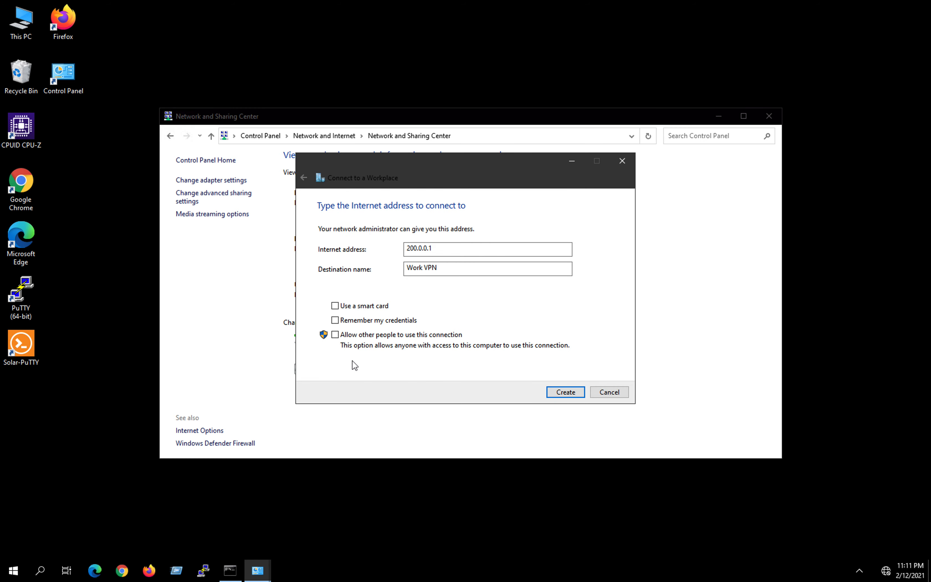
pyautogui.click(558, 393)
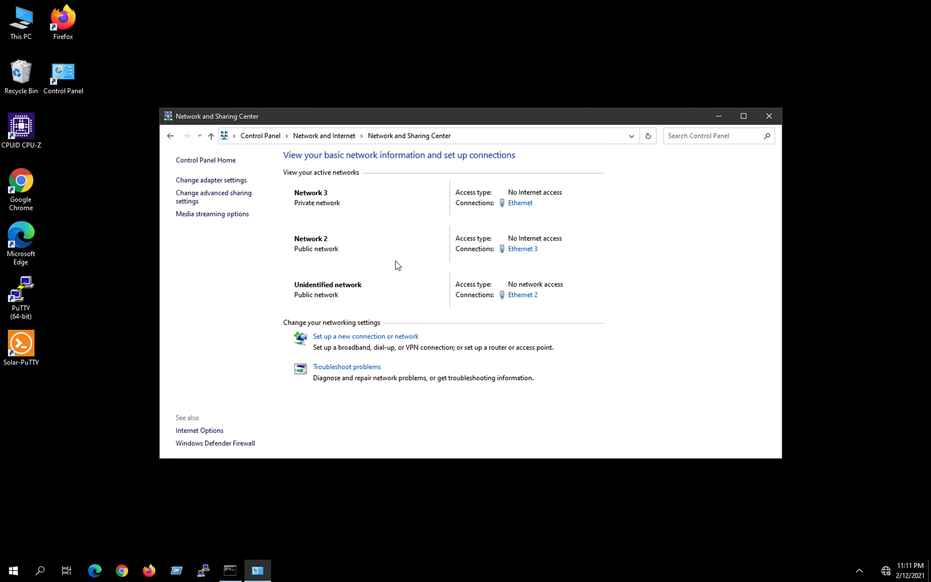
pyautogui.click(211, 180)
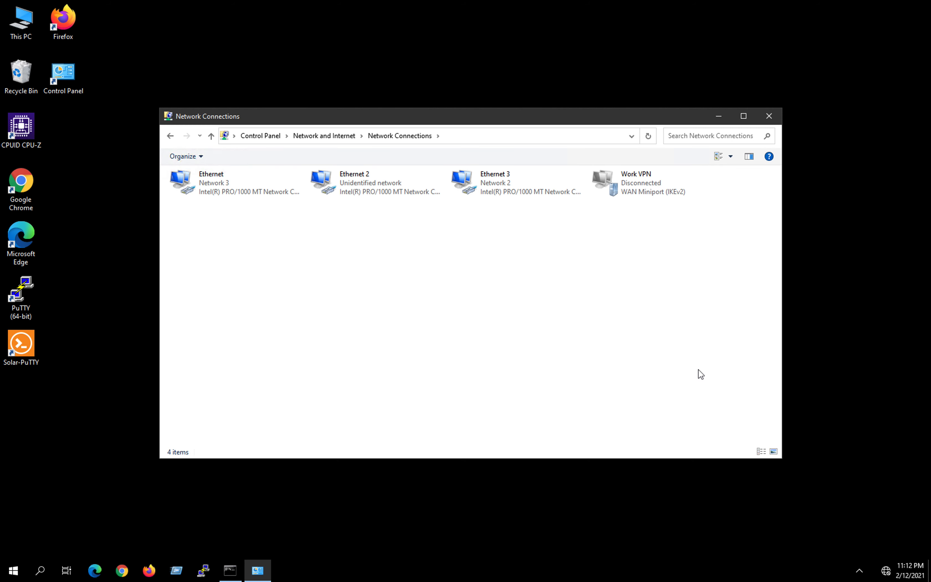
# Open Work VPN's properties and choose L2TP/IPsec as the VPN type on the Security page
pyautogui.click(650, 194)
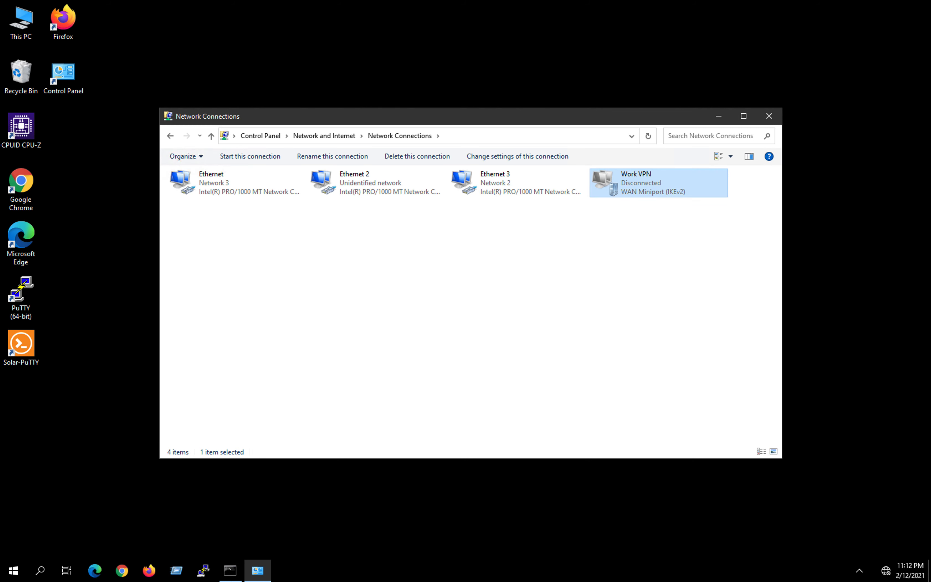
pyautogui.rightClick(673, 191)
pyautogui.click(715, 299)
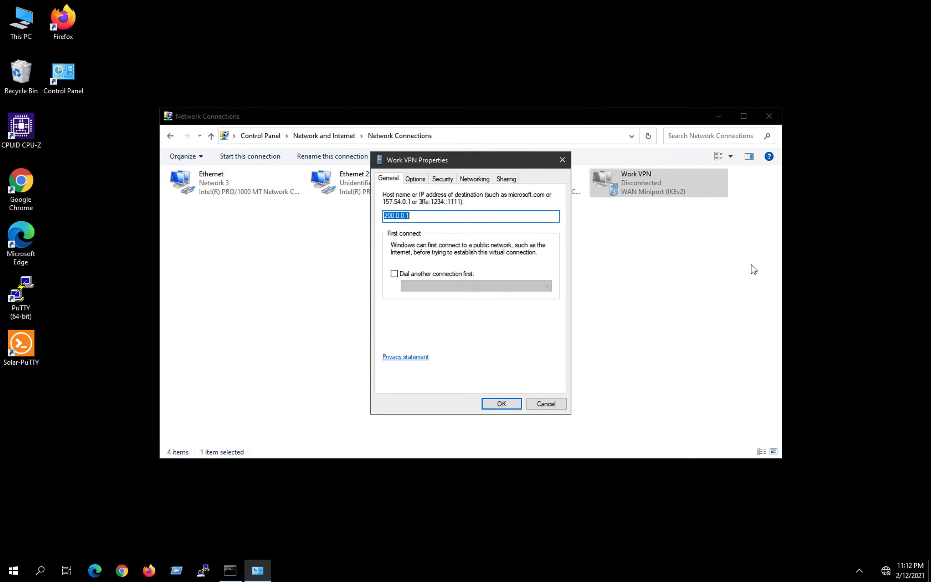
pyautogui.click(414, 185)
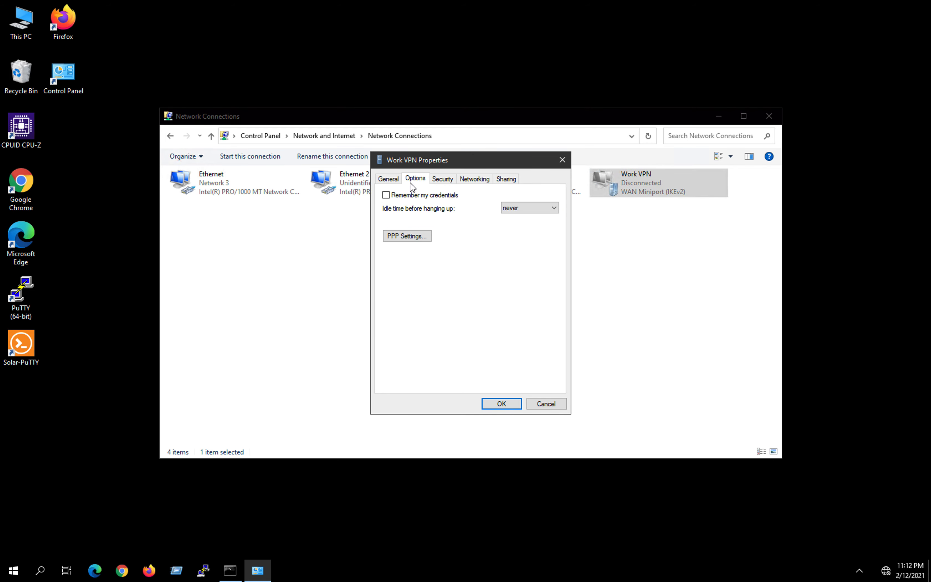
pyautogui.click(439, 180)
pyautogui.click(420, 204)
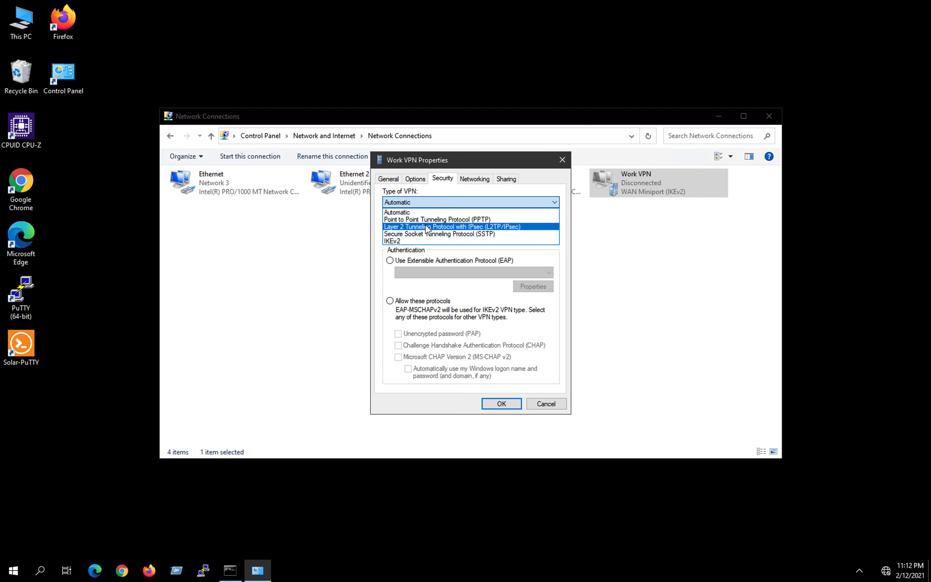
pyautogui.click(427, 228)
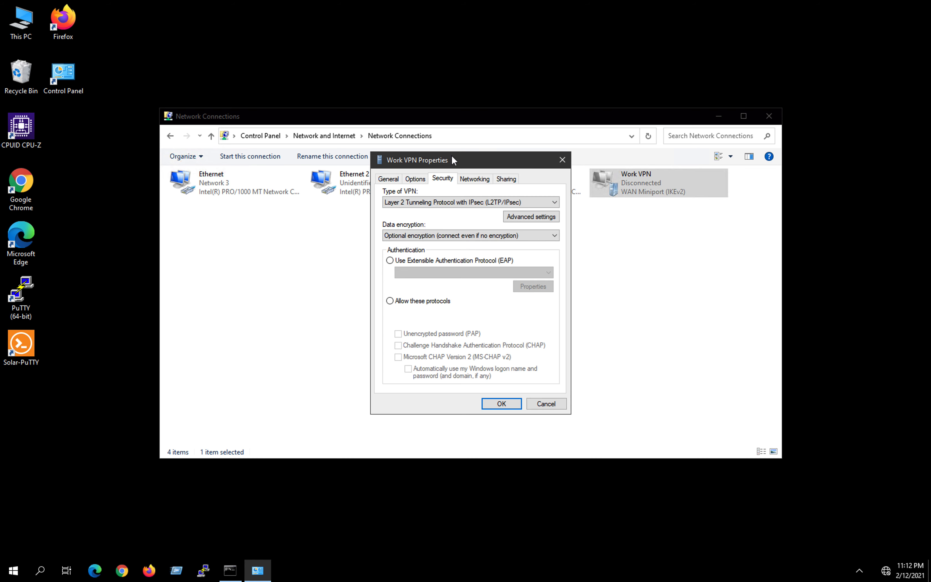
# In the L2TP advanced settings, select preshared key authentication, enter the key, and confirm
pyautogui.click(546, 216)
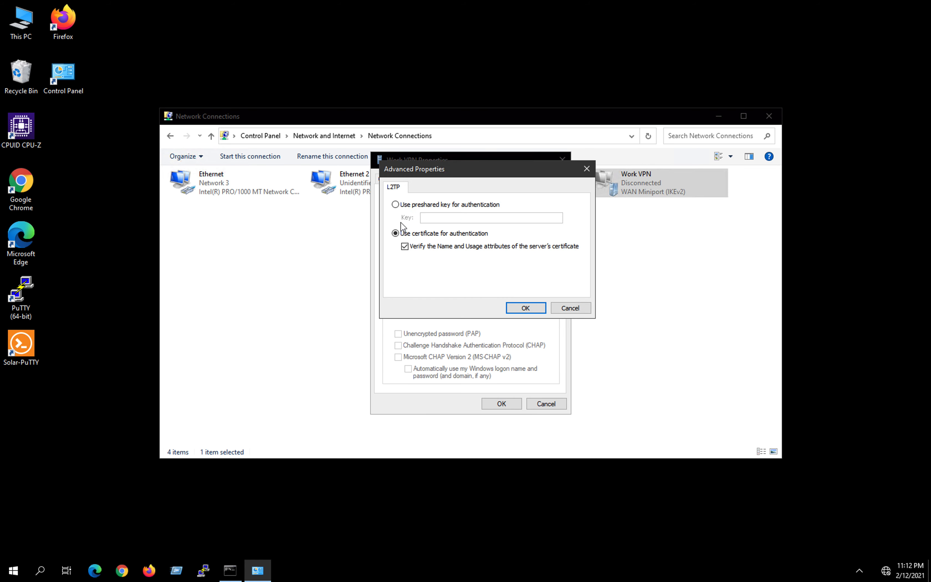
pyautogui.click(396, 205)
pyautogui.click(455, 219)
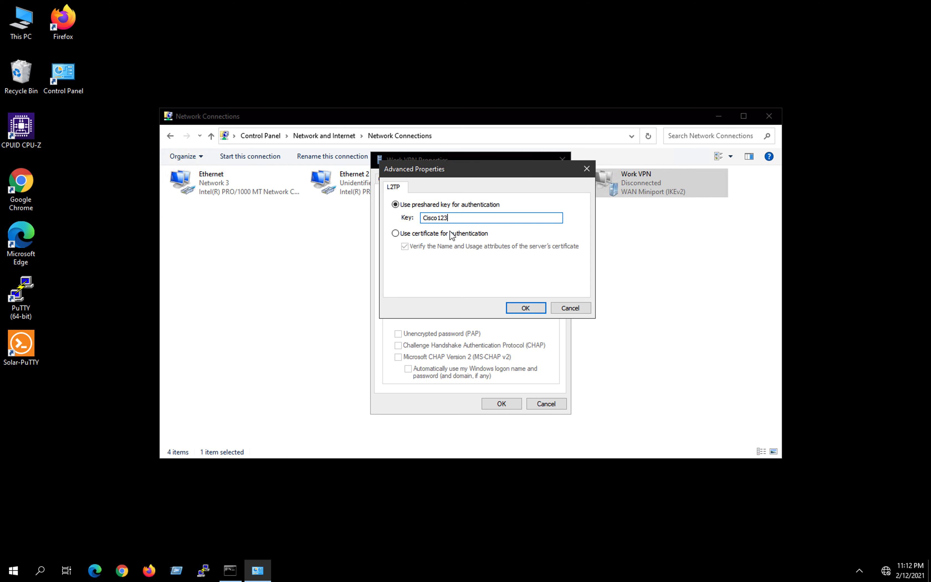
pyautogui.click(524, 308)
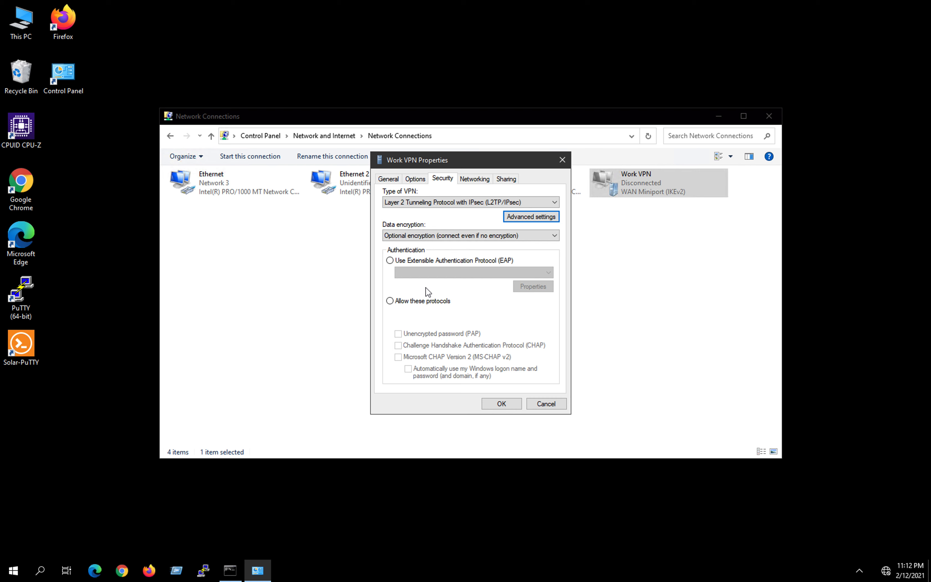
# Allow MS-CHAP v2, turn off IPv6 and File and Printer Sharing for Work VPN, and save
pyautogui.click(389, 301)
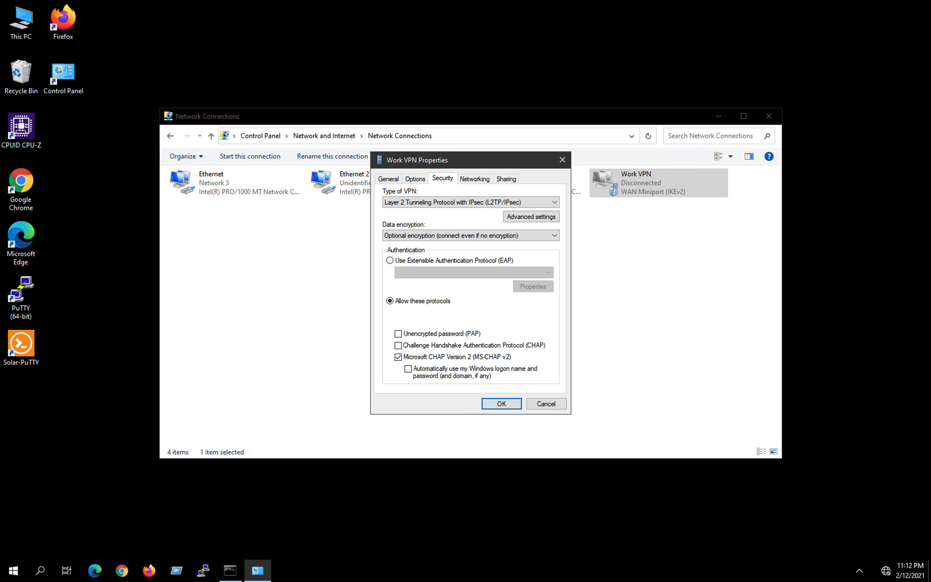
pyautogui.click(473, 180)
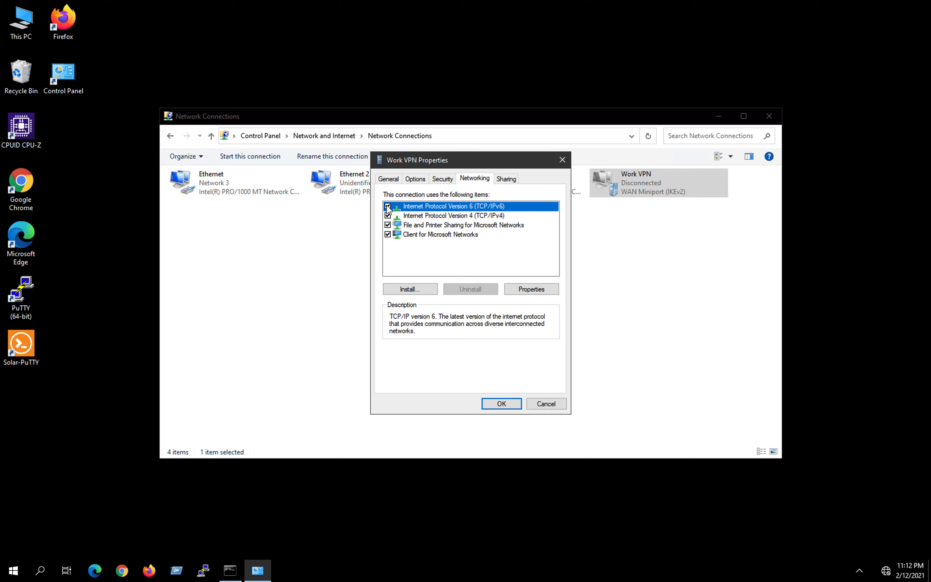
pyautogui.click(388, 207)
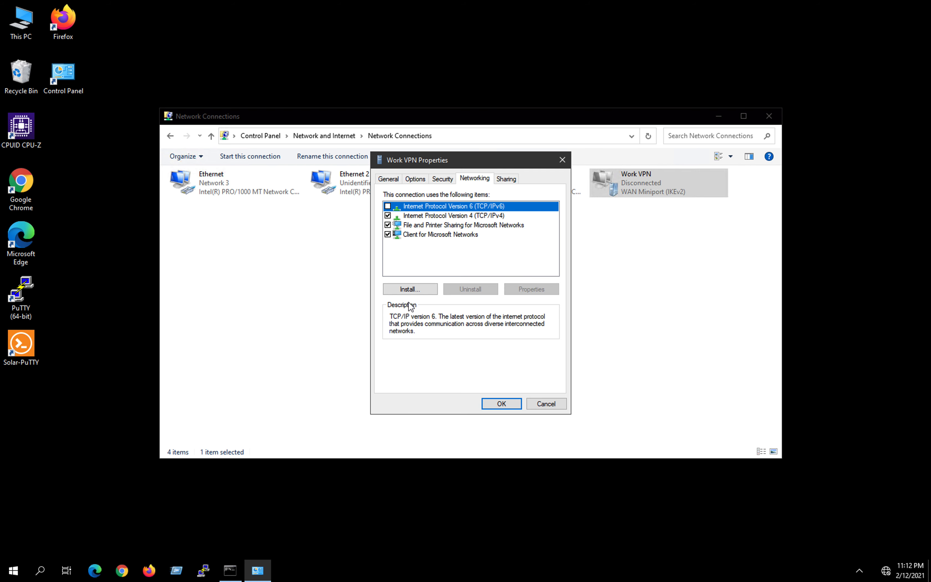
pyautogui.click(387, 225)
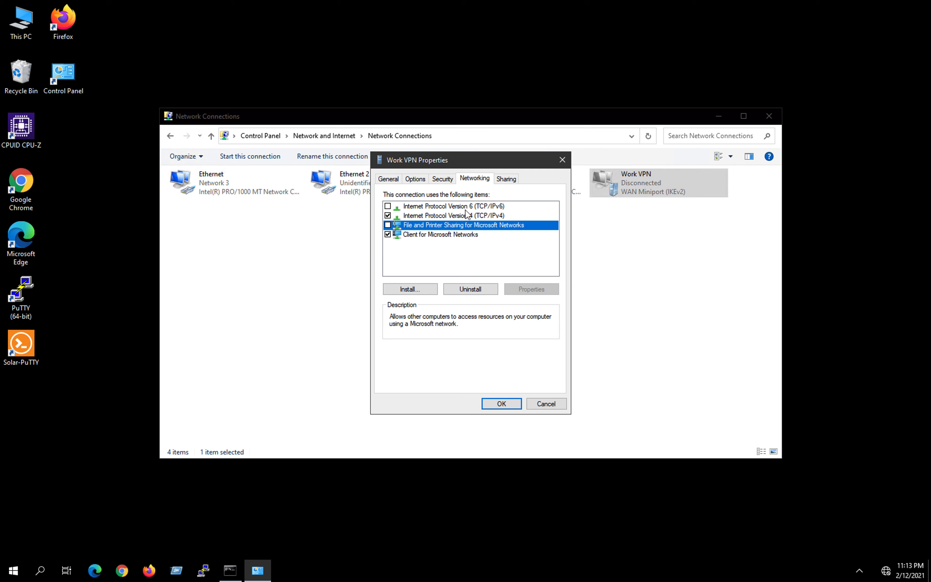
pyautogui.click(512, 409)
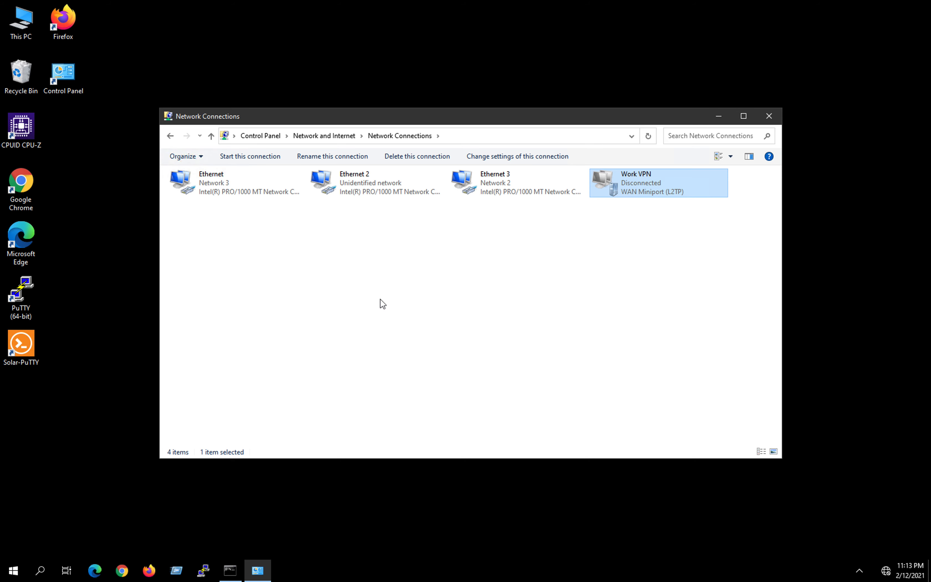
# Reposition the Network Connections window and select the Work VPN connection
pyautogui.click(402, 298)
pyautogui.moveTo(538, 115); pyautogui.dragTo(495, 100)
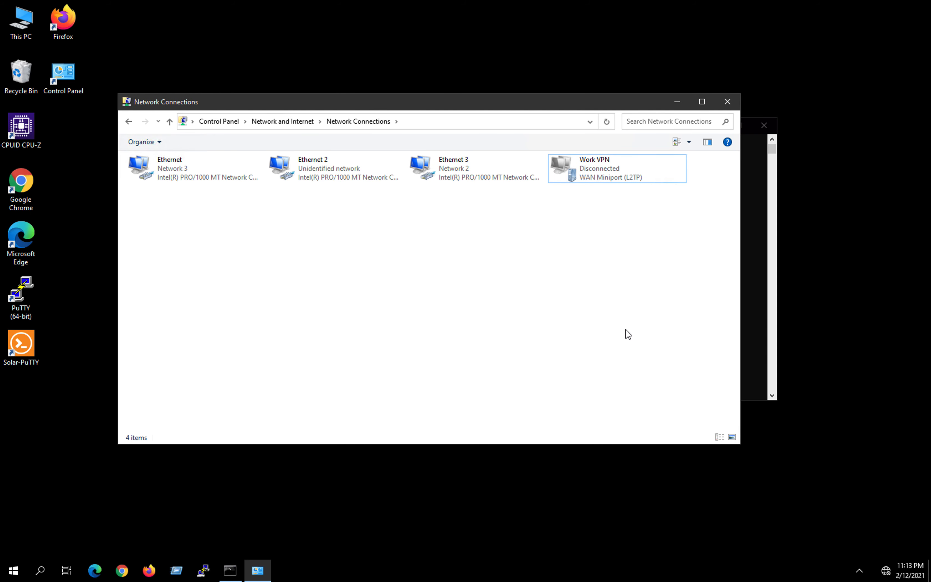
pyautogui.click(607, 181)
pyautogui.click(609, 173)
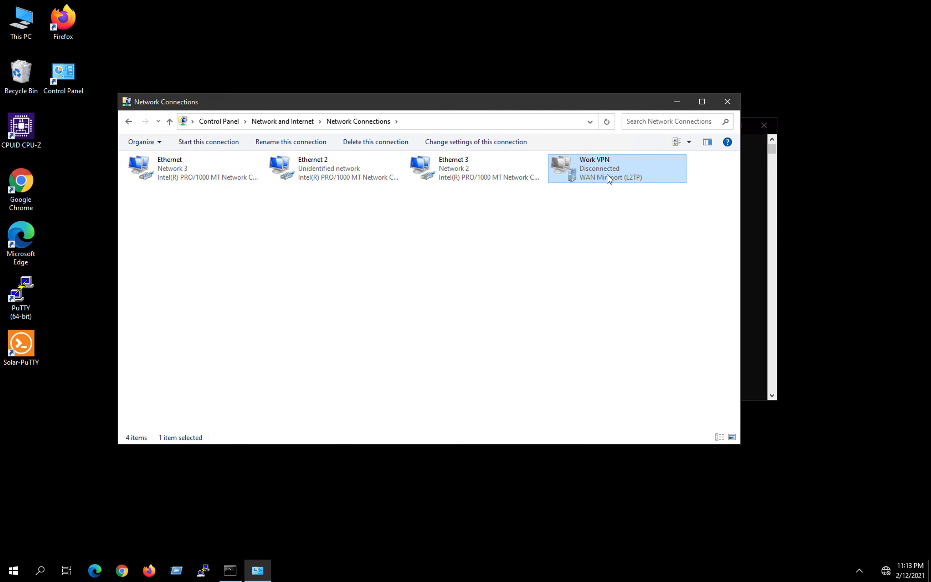
pyautogui.click(616, 263)
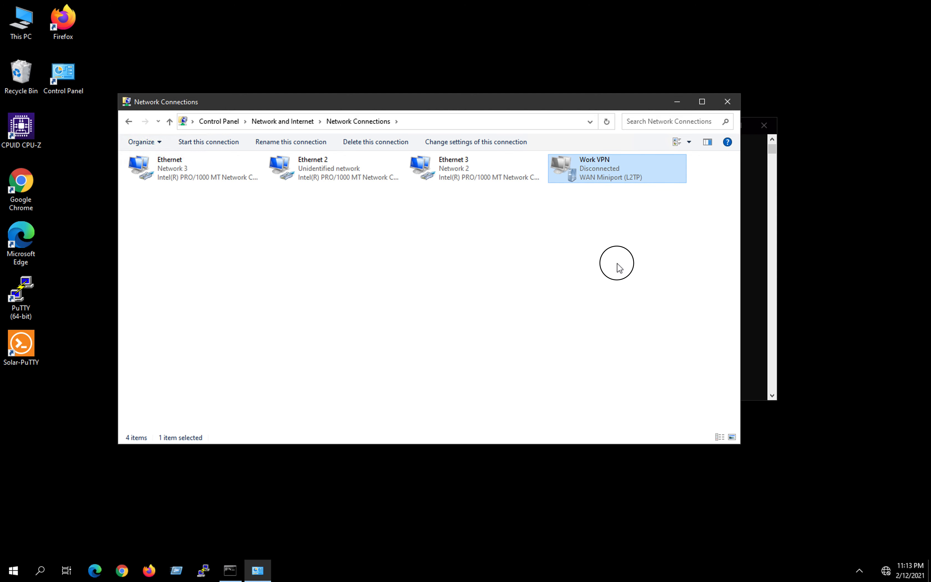
# Pick Work VPN from the available networks list, then browse the Start menu apps
pyautogui.doubleClick(619, 175)
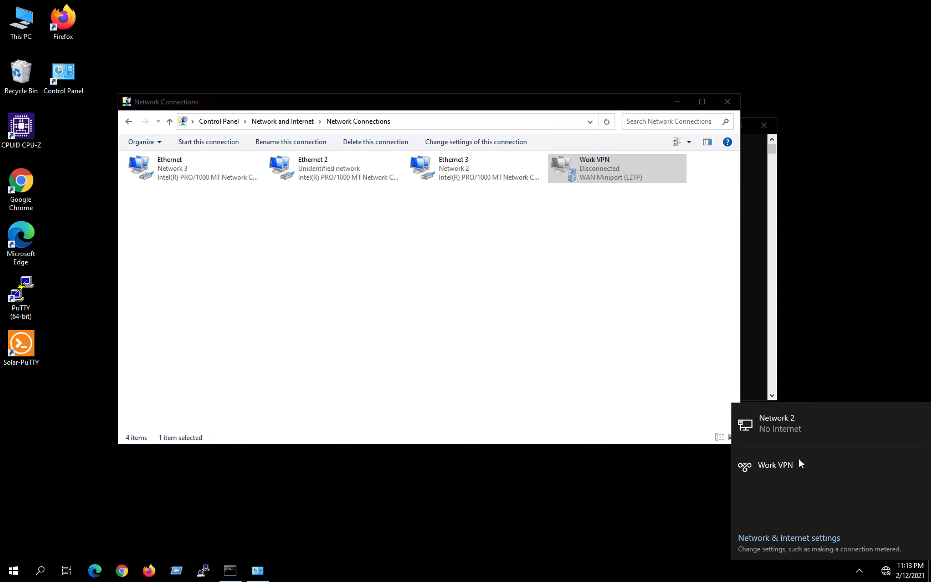
pyautogui.click(811, 471)
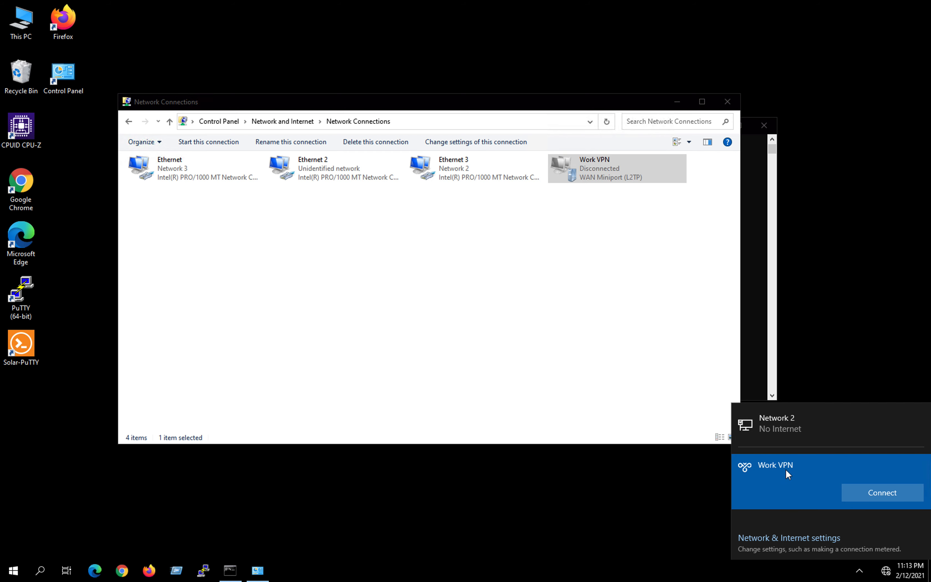
pyautogui.click(41, 569)
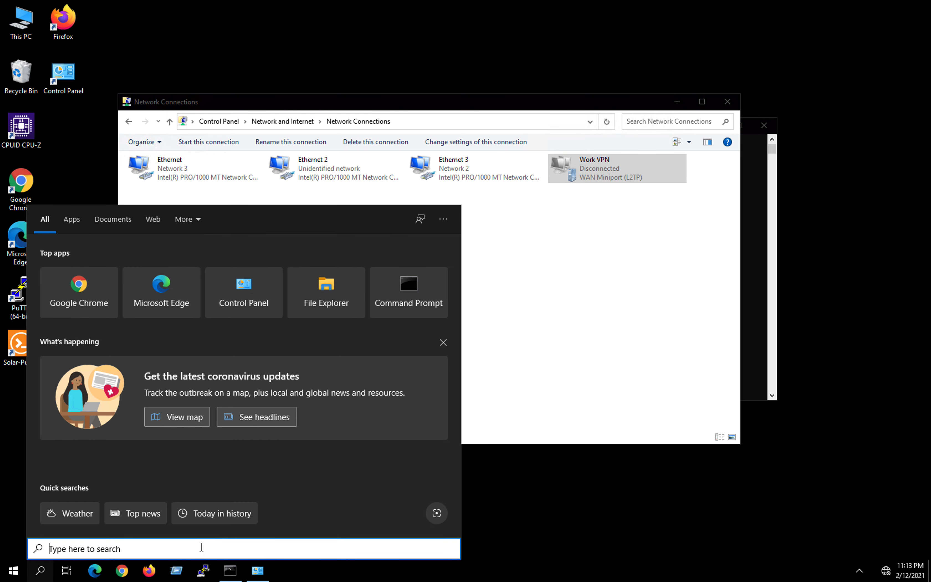
pyautogui.click(13, 570)
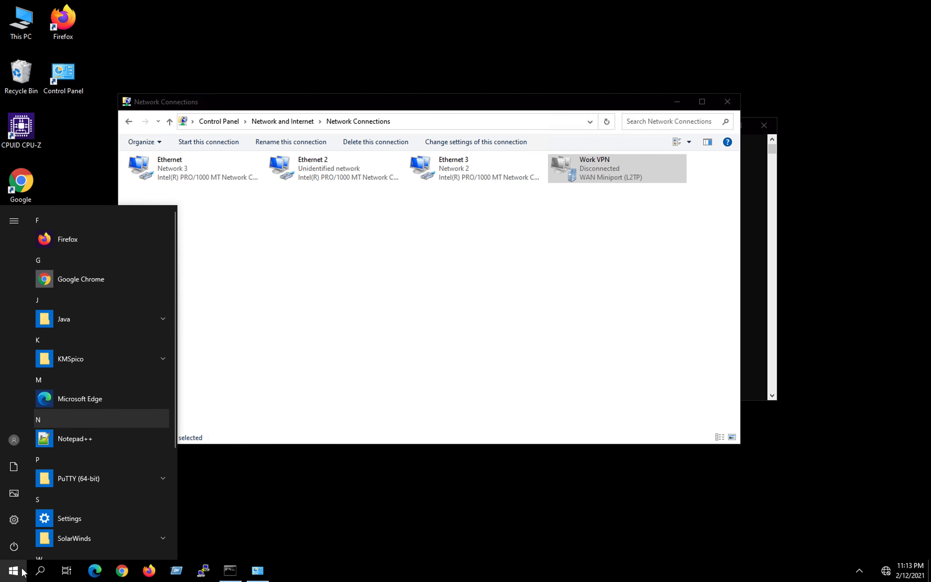
# Search 'netwo' for Network and Sharing Center, go up to Network and Internet, and close it
pyautogui.click(40, 570)
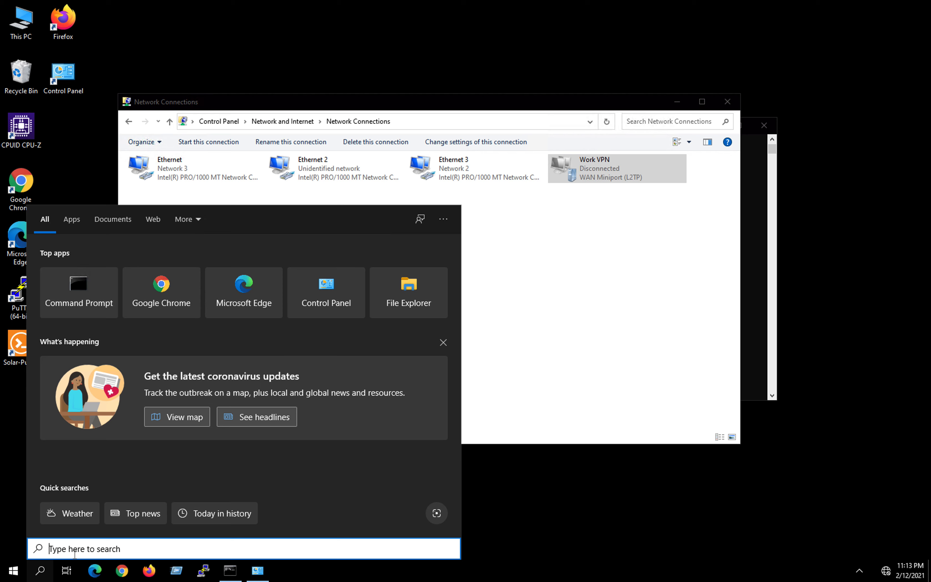
pyautogui.write('netwo')
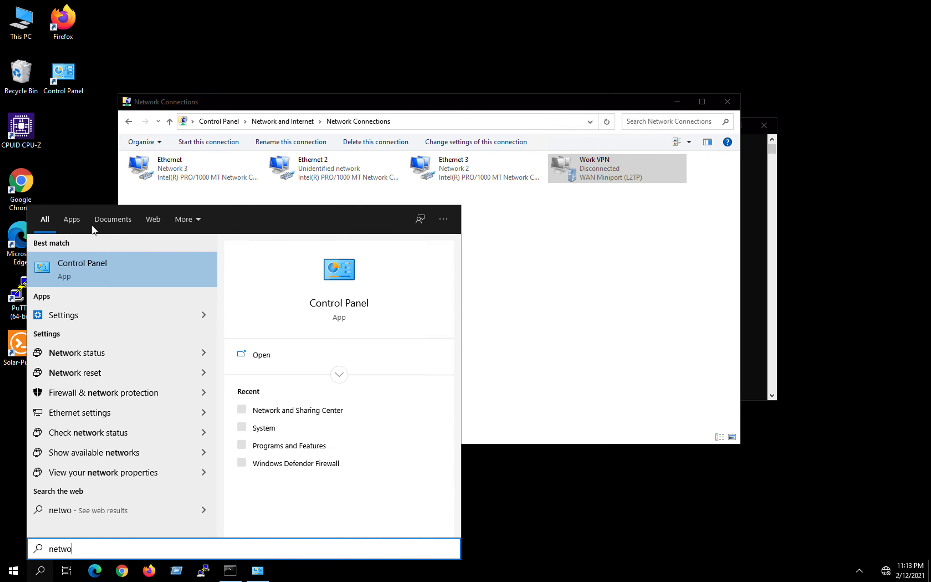
pyautogui.click(332, 408)
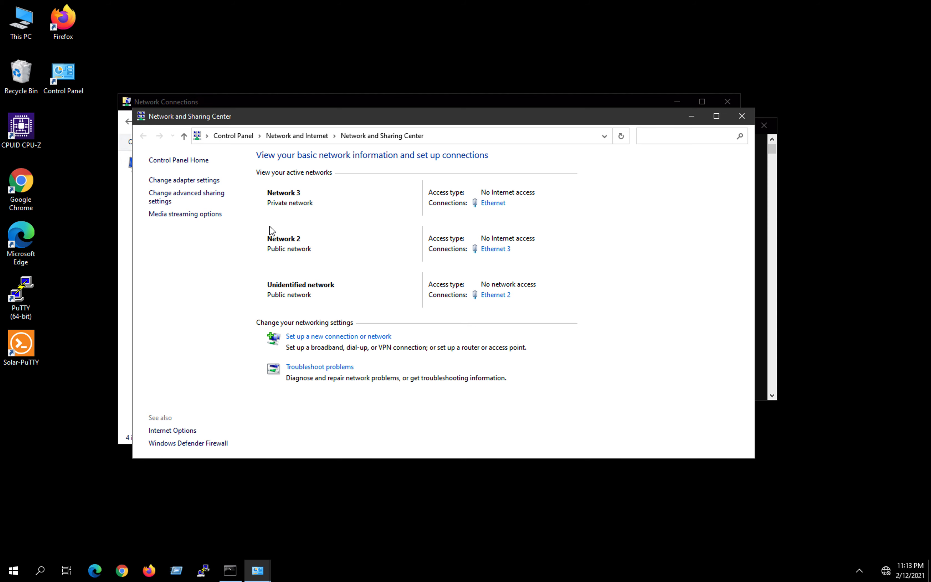
pyautogui.click(311, 143)
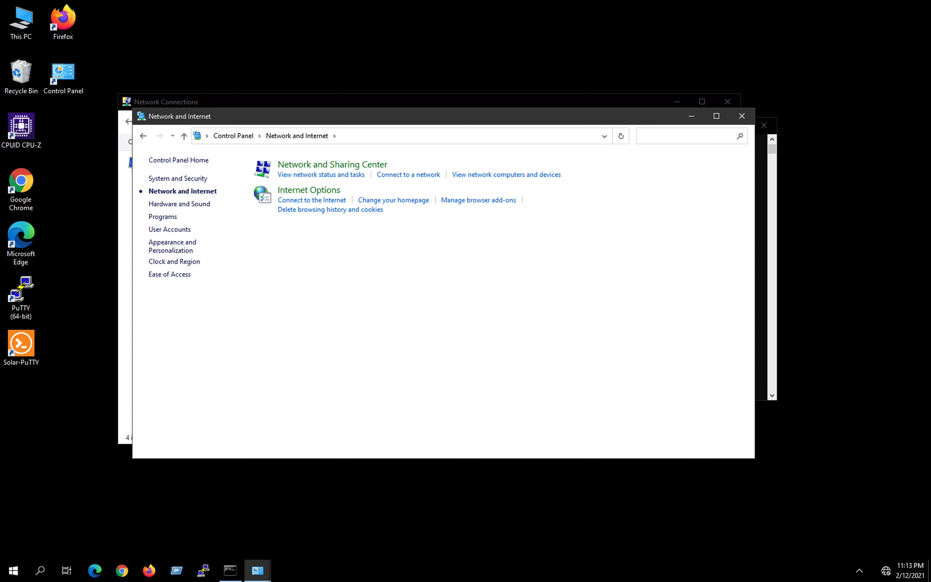
pyautogui.click(459, 298)
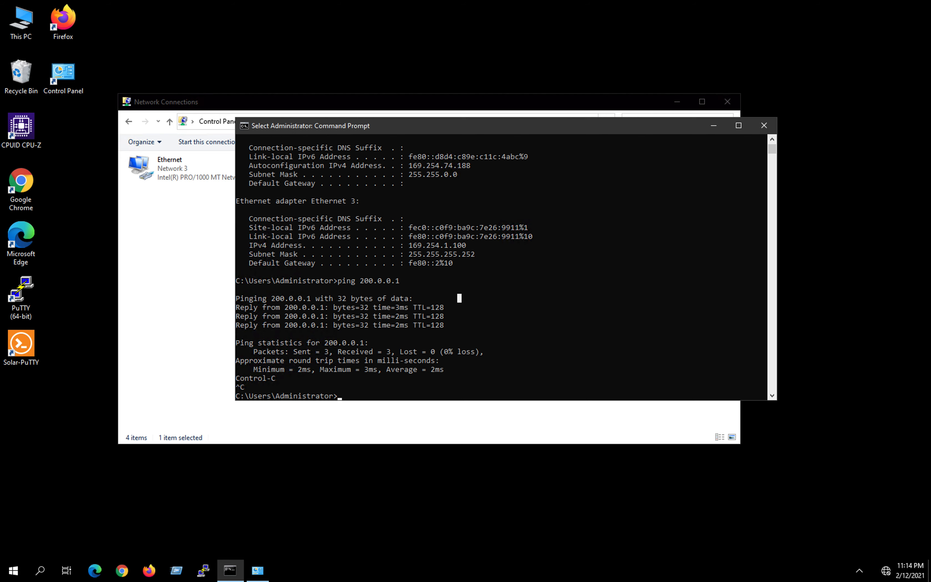
# Search 'vpn' from the taskbar to find VPN settings
pyautogui.click(166, 489)
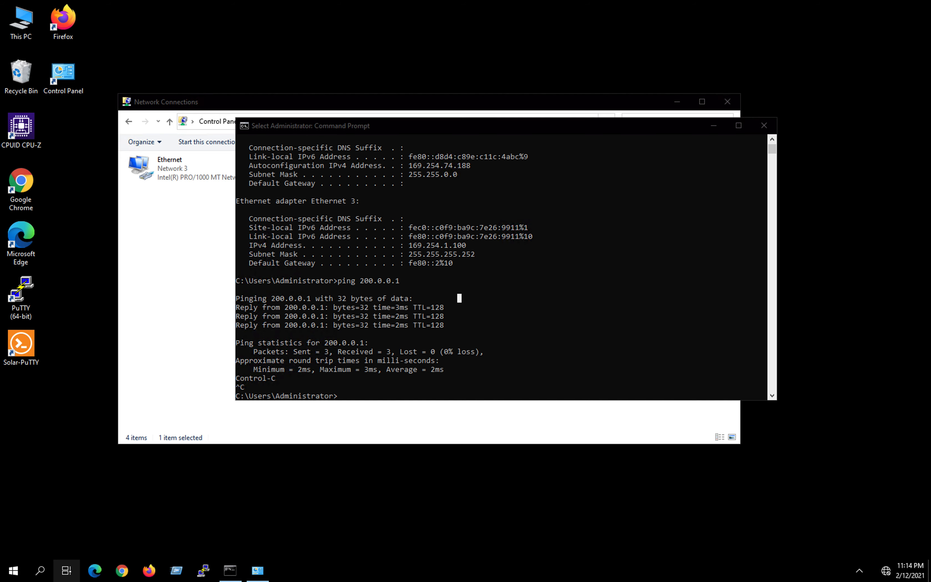
pyautogui.click(40, 570)
pyautogui.write('vpn')
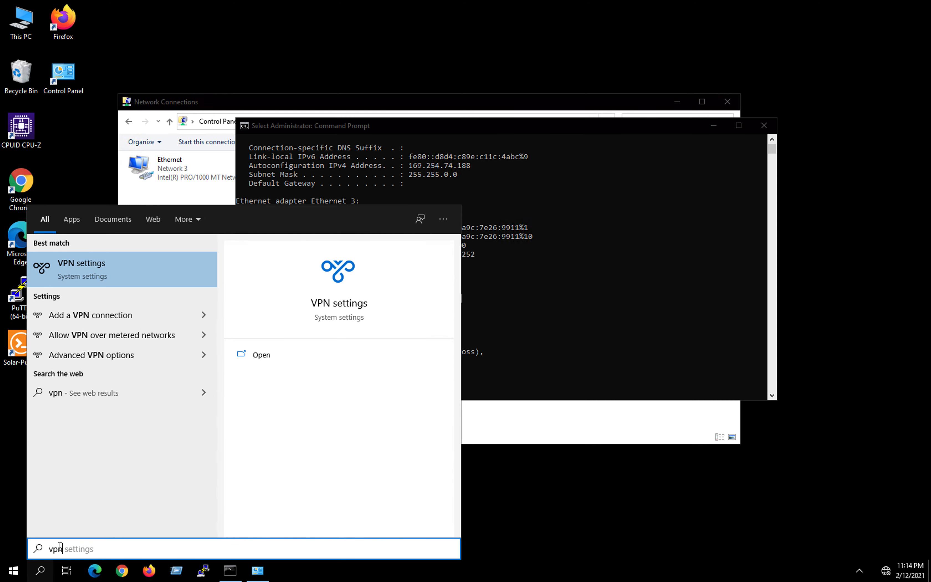
# Open VPN settings and review Work VPN's advanced options, then return to the VPN list
pyautogui.click(261, 356)
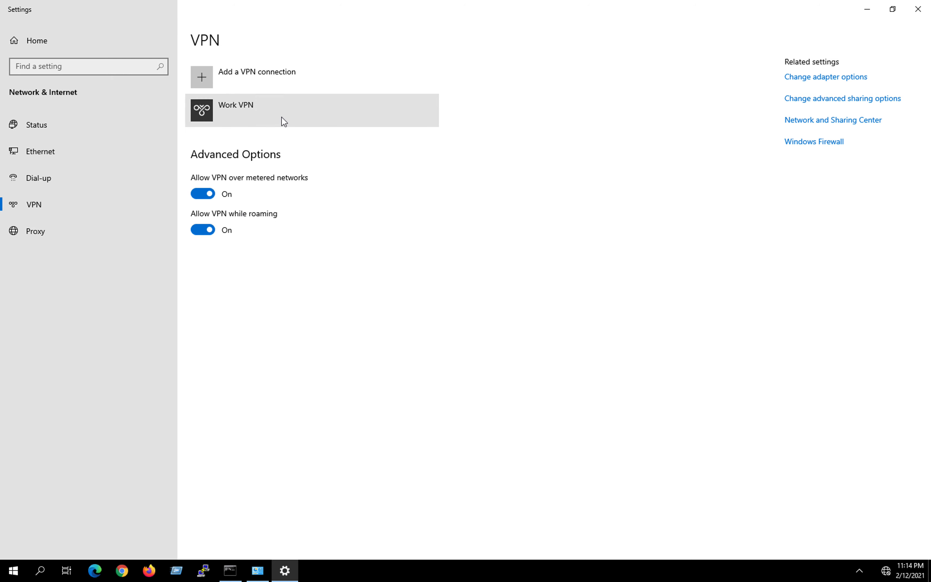
pyautogui.click(261, 112)
pyautogui.click(359, 148)
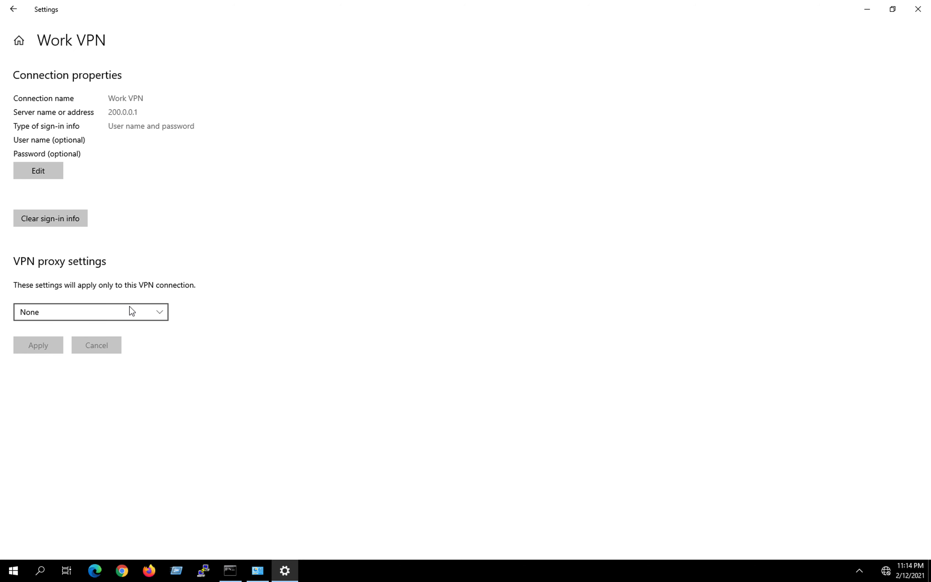
pyautogui.click(13, 9)
# Connect Work VPN by entering the VPN user name and password
pyautogui.click(245, 110)
pyautogui.click(274, 145)
pyautogui.click(406, 265)
pyautogui.write('tom')
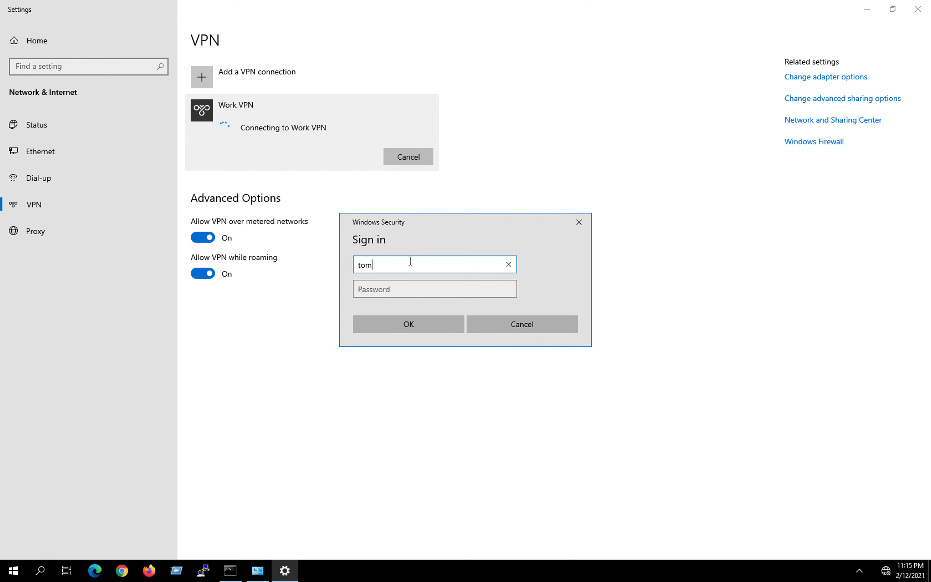
pyautogui.click(399, 292)
pyautogui.write('••')
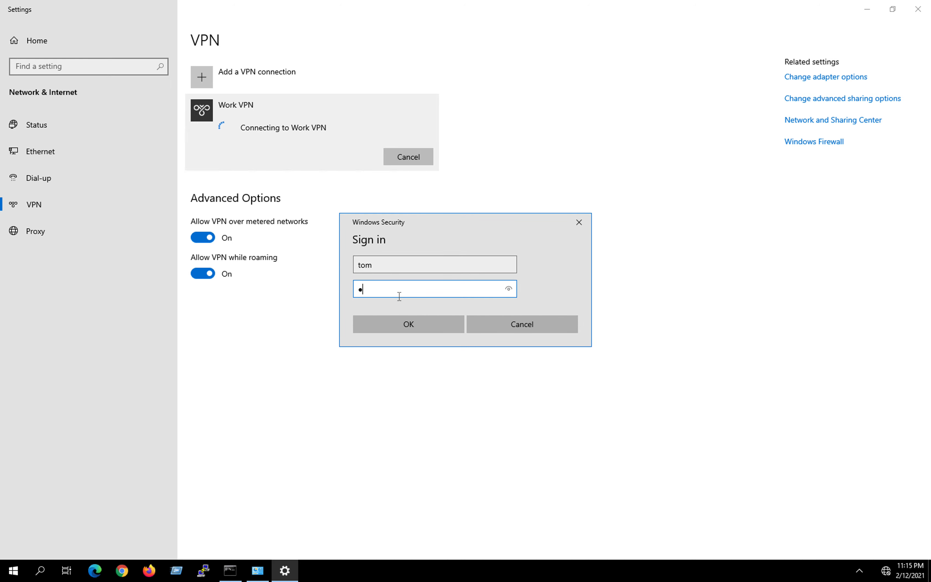
pyautogui.write('••••••')
pyautogui.click(410, 328)
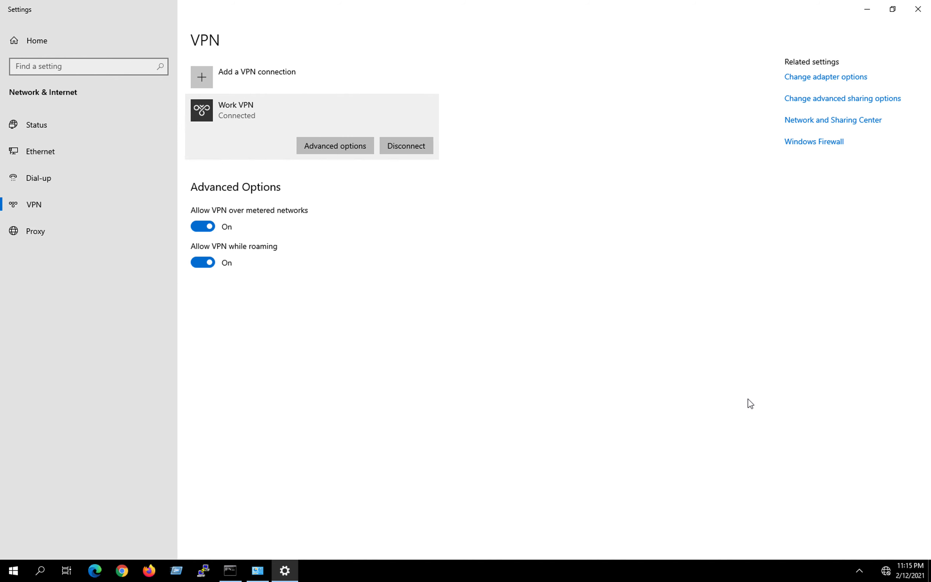
pyautogui.hotkey('ctrl', 'Up')
pyautogui.click(560, 29)
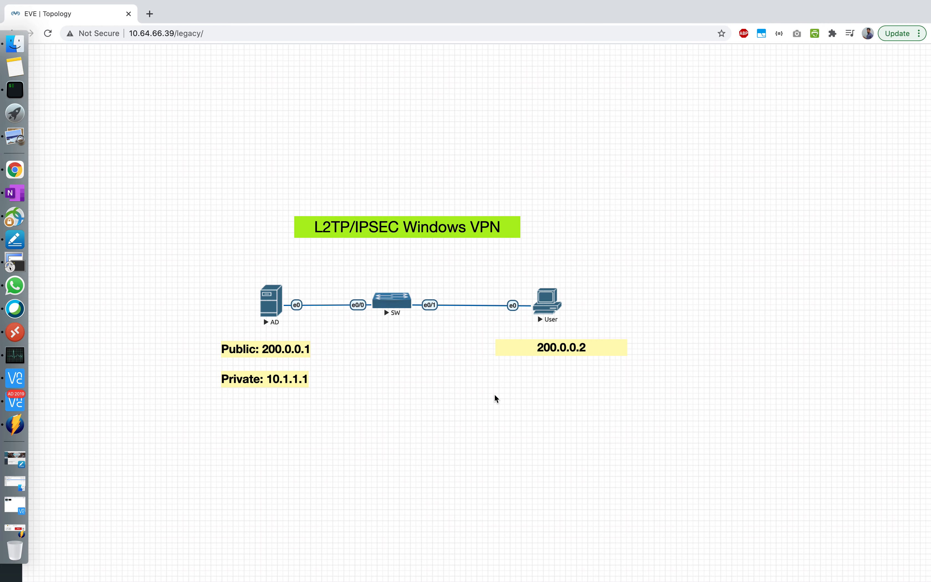
pyautogui.hotkey('ctrl', 'Up')
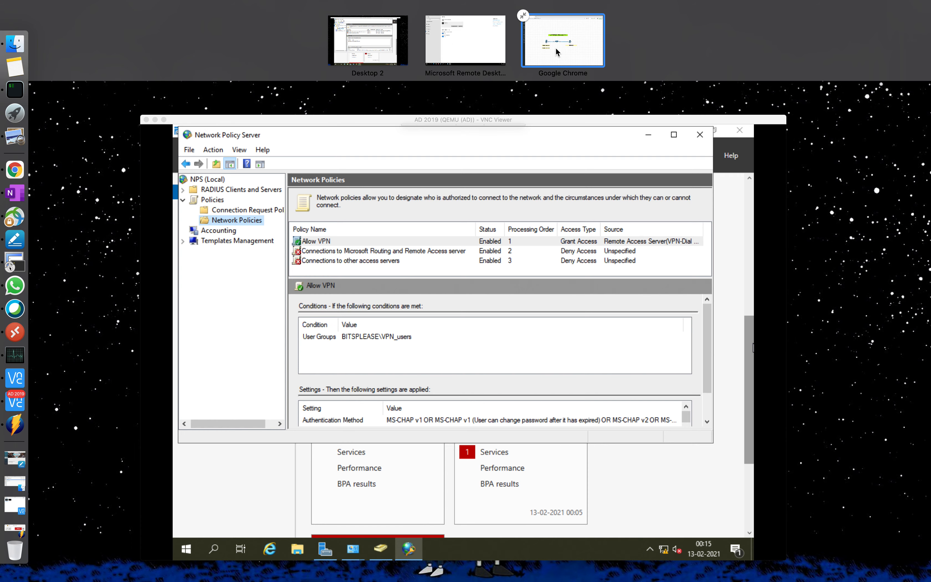
pyautogui.click(479, 52)
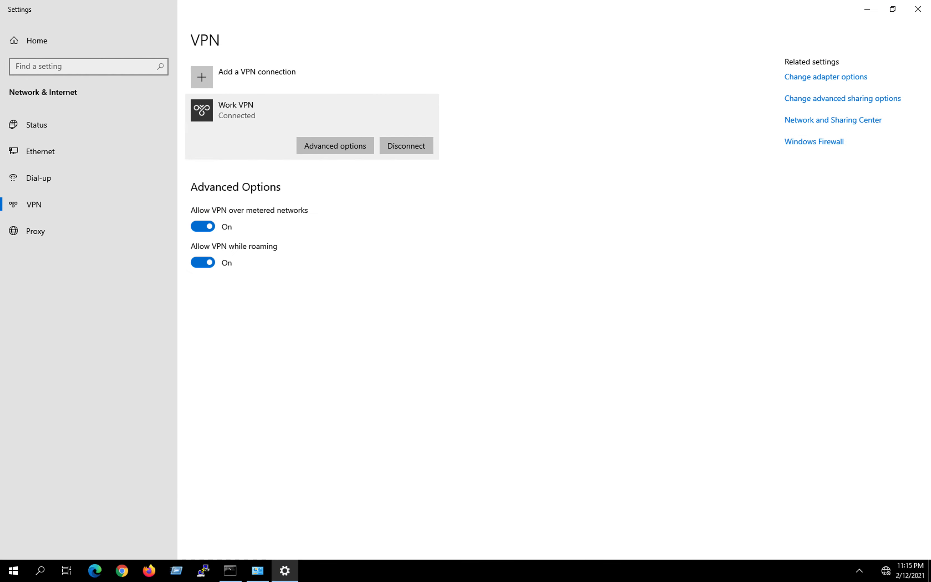
# Run ipconfig and highlight the PPP adapter Work VPN address 10.1.1.101
pyautogui.click(231, 571)
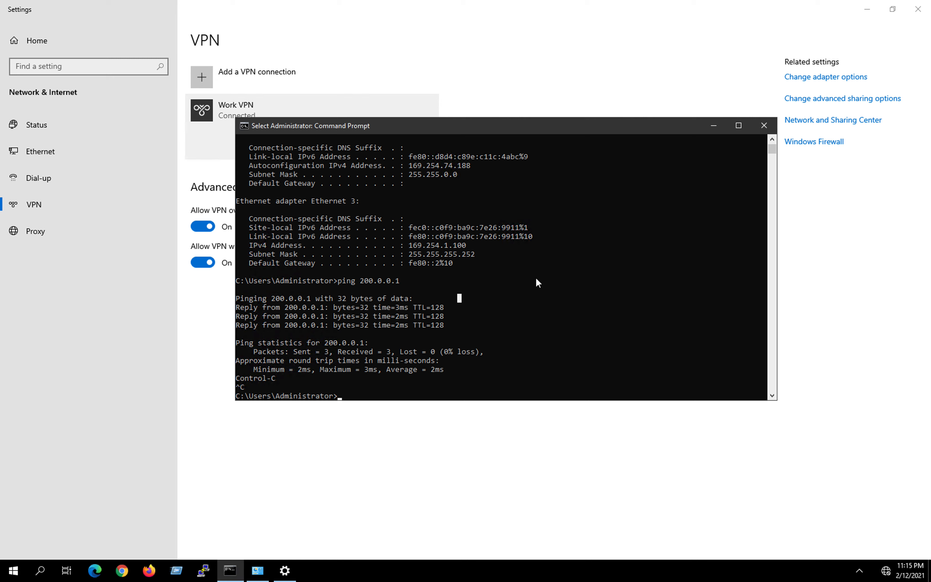
pyautogui.press('Return')
pyautogui.press('Return')
pyautogui.press('Return')
pyautogui.press('Return')
pyautogui.press('Return')
pyautogui.press('Return')
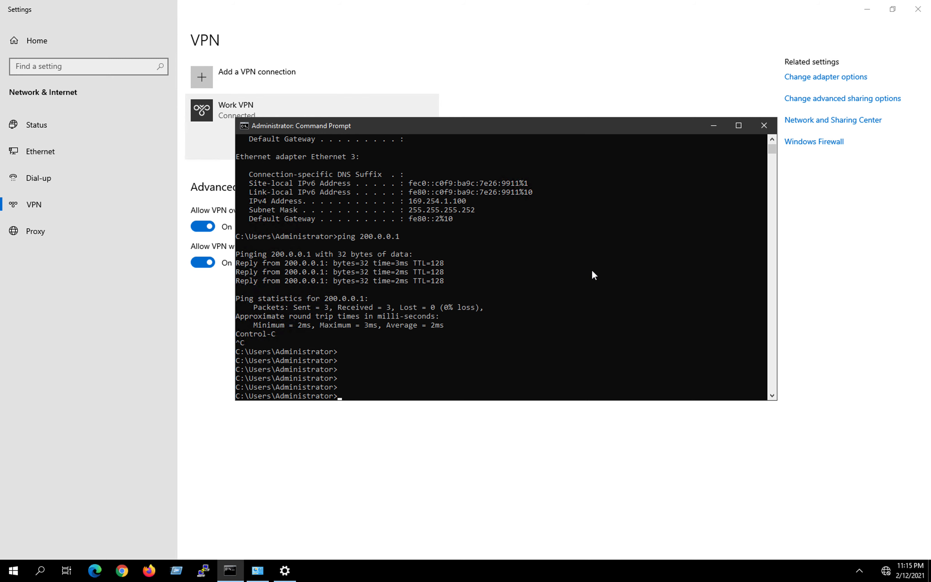
pyautogui.write('ipconfig')
pyautogui.press('Return')
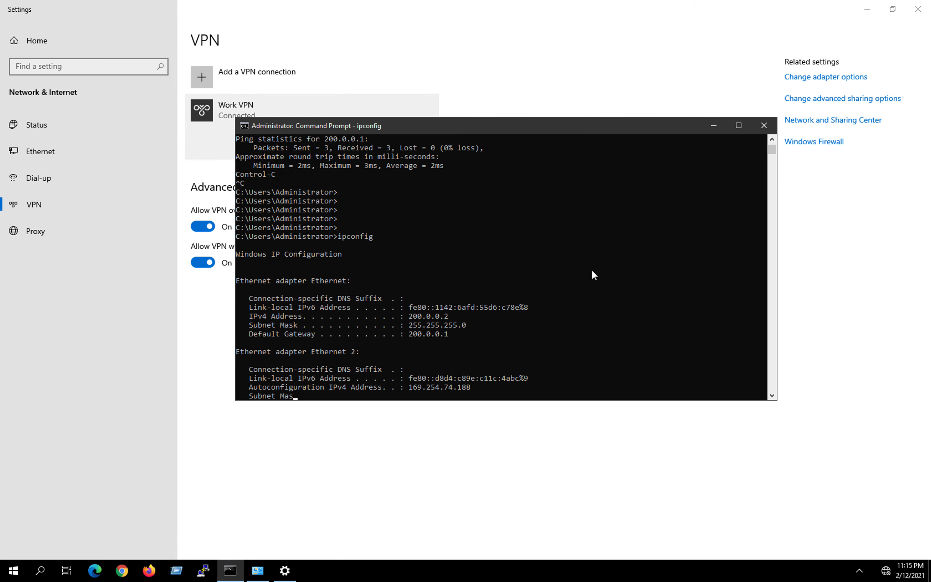
pyautogui.moveTo(469, 361); pyautogui.dragTo(231, 341)
pyautogui.moveTo(469, 379); pyautogui.dragTo(246, 351)
pyautogui.click(465, 359)
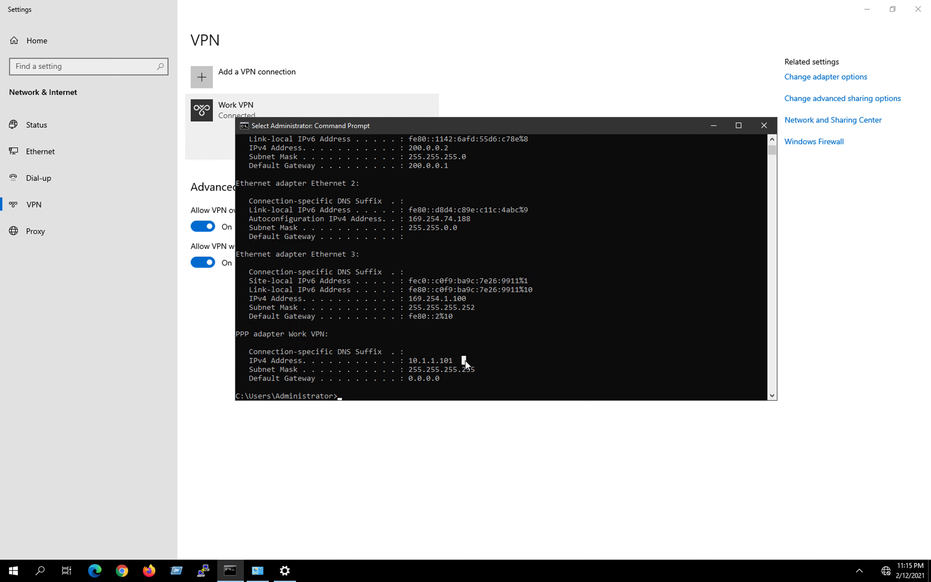
pyautogui.moveTo(405, 362); pyautogui.dragTo(459, 363)
pyautogui.click(502, 361)
pyautogui.press('Return')
pyautogui.press('Return')
pyautogui.press('Return')
pyautogui.press('Return')
pyautogui.press('Return')
# Ping 10.1.1.1, confirm the replies, and switch back to the EVE lab topology
pyautogui.write('ping')
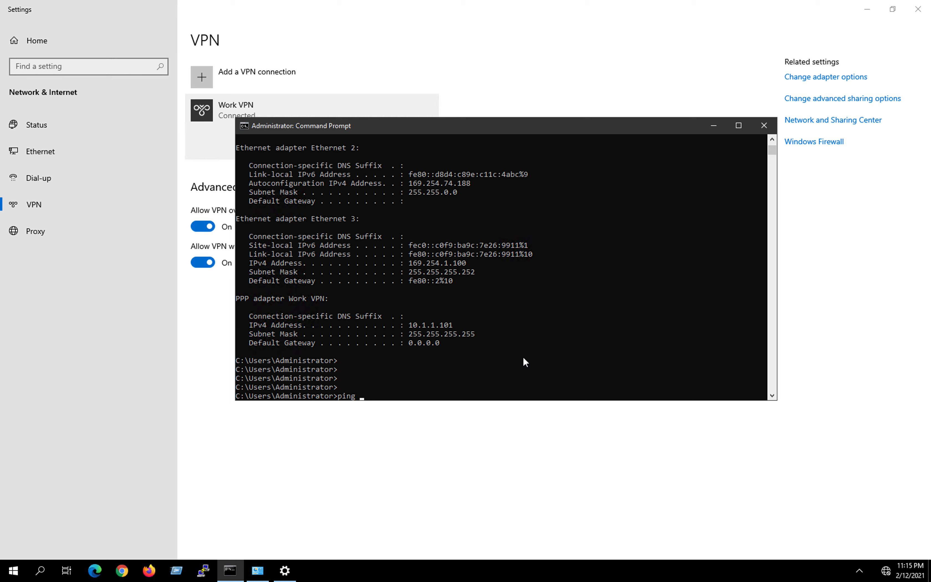
pyautogui.write(' 10.1.1.1')
pyautogui.press('Return')
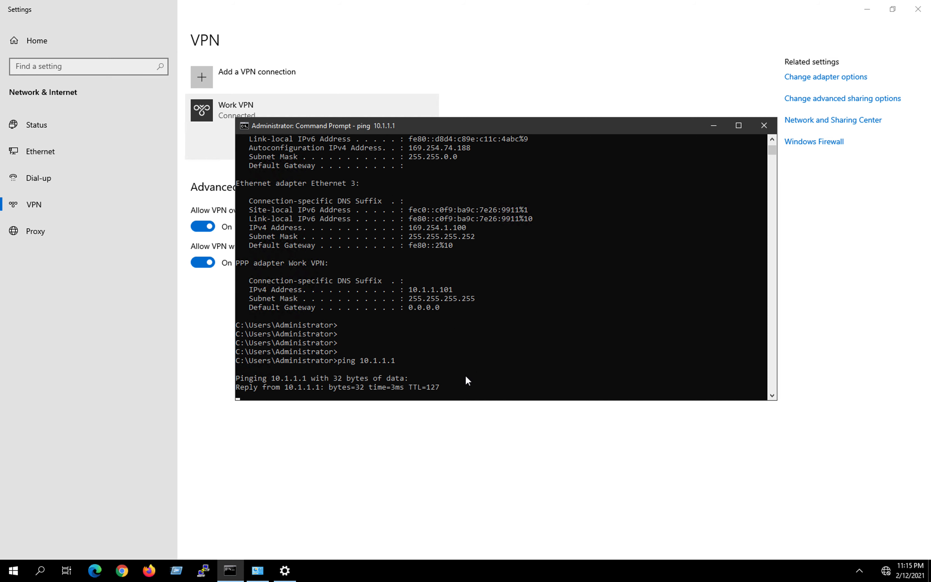
pyautogui.moveTo(440, 387); pyautogui.dragTo(214, 384)
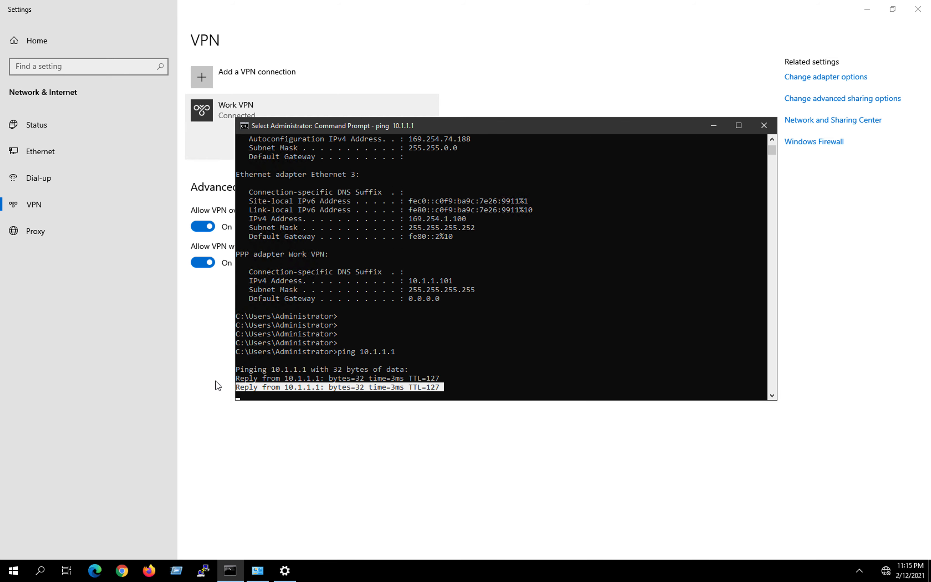
pyautogui.click(481, 327)
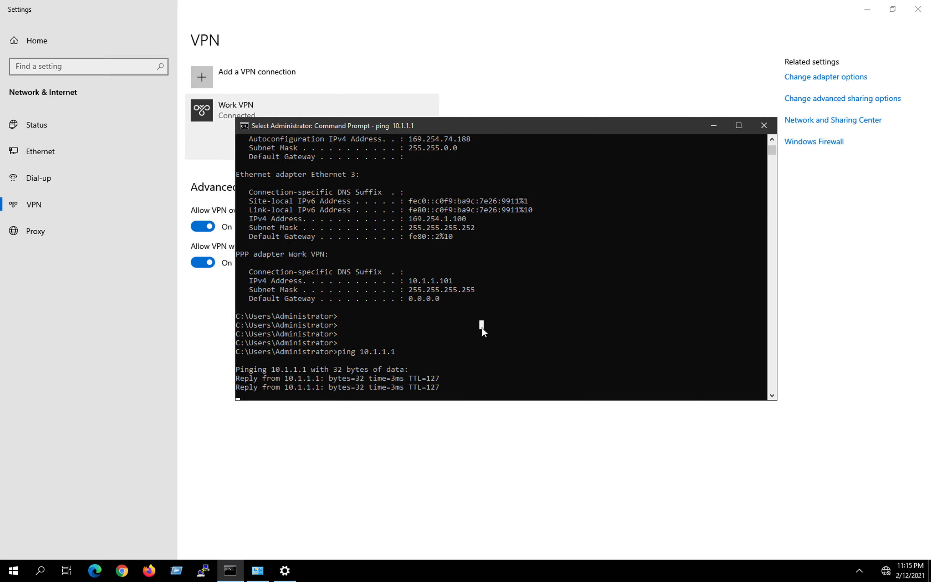
pyautogui.hotkey('ctrl', 'Up')
pyautogui.click(561, 33)
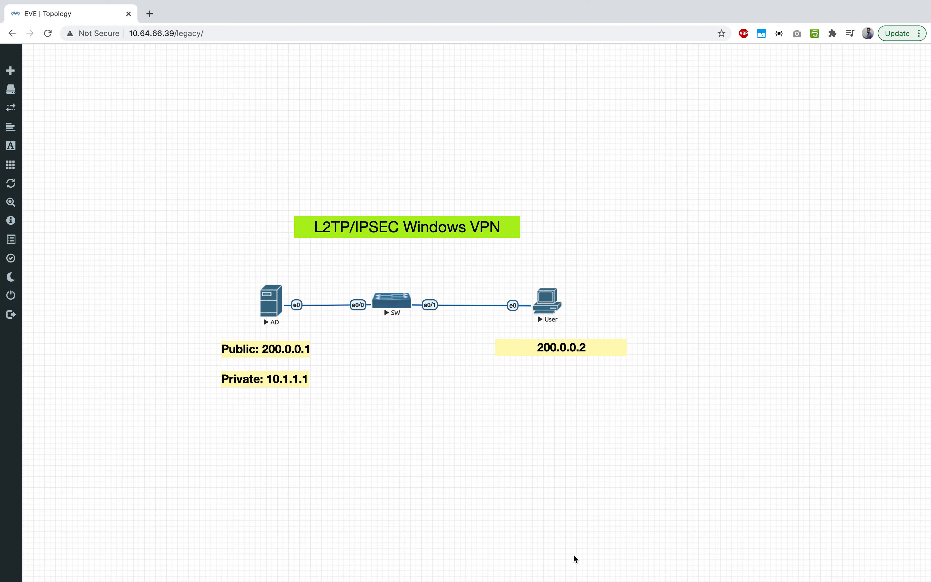
pyautogui.hotkey('ctrl', 'Up')
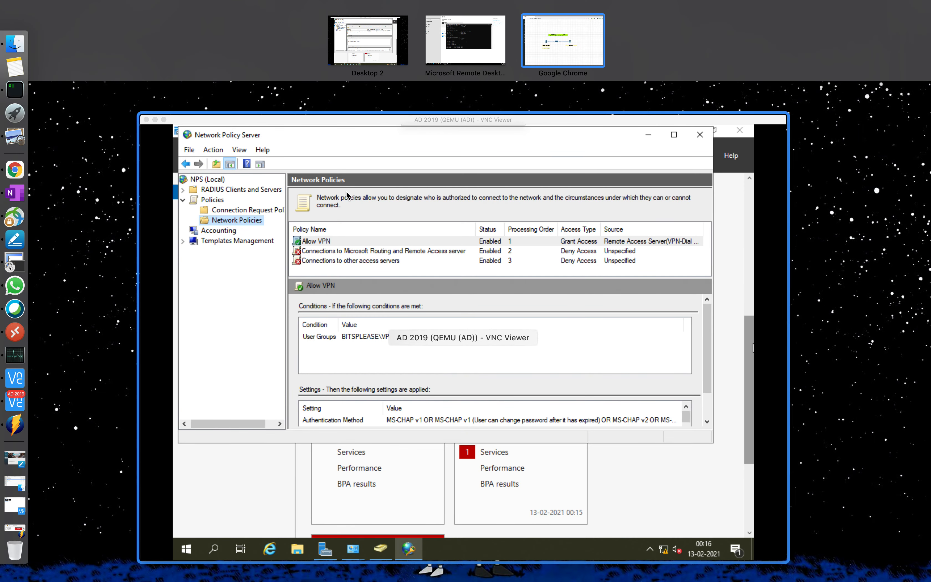
pyautogui.click(466, 28)
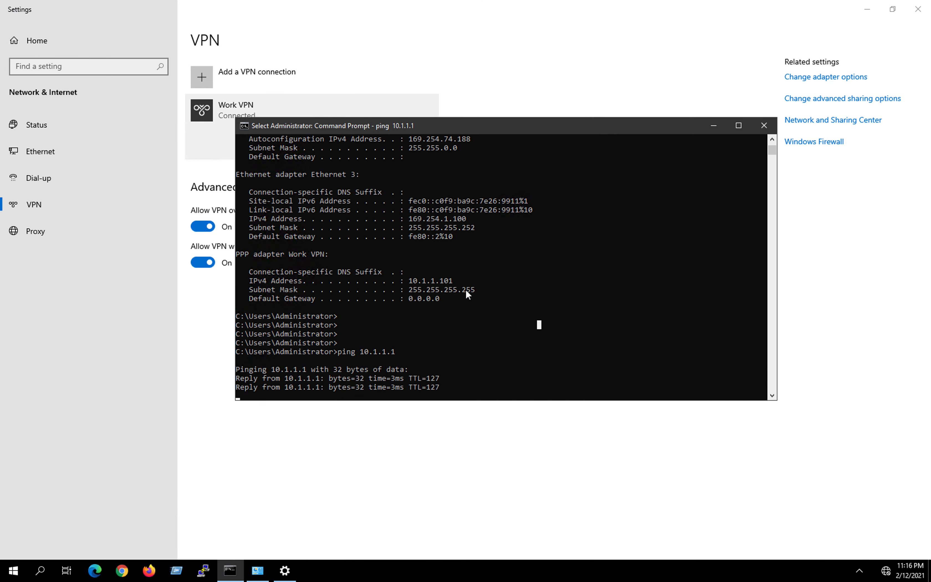
pyautogui.click(606, 445)
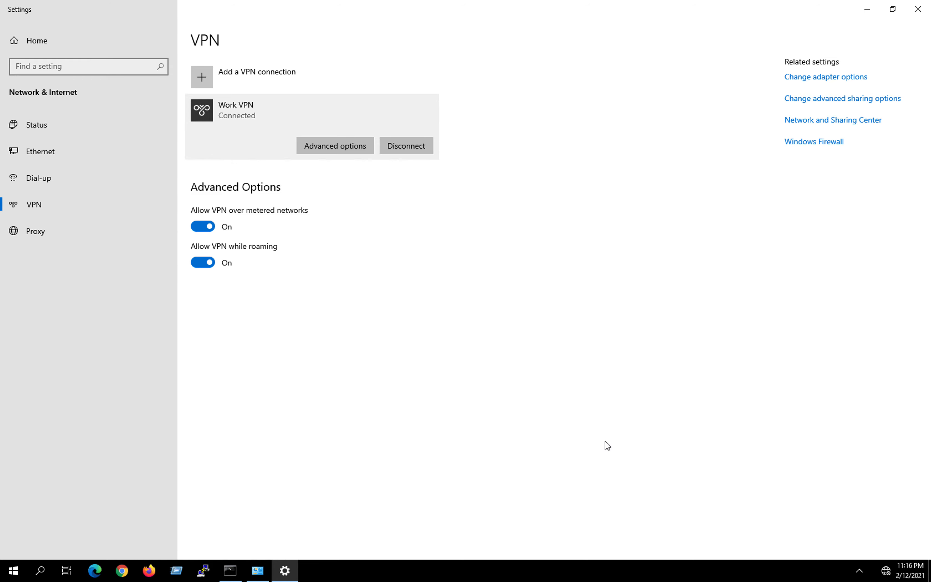
pyautogui.hotkey('ctrl', 'Up')
pyautogui.click(559, 49)
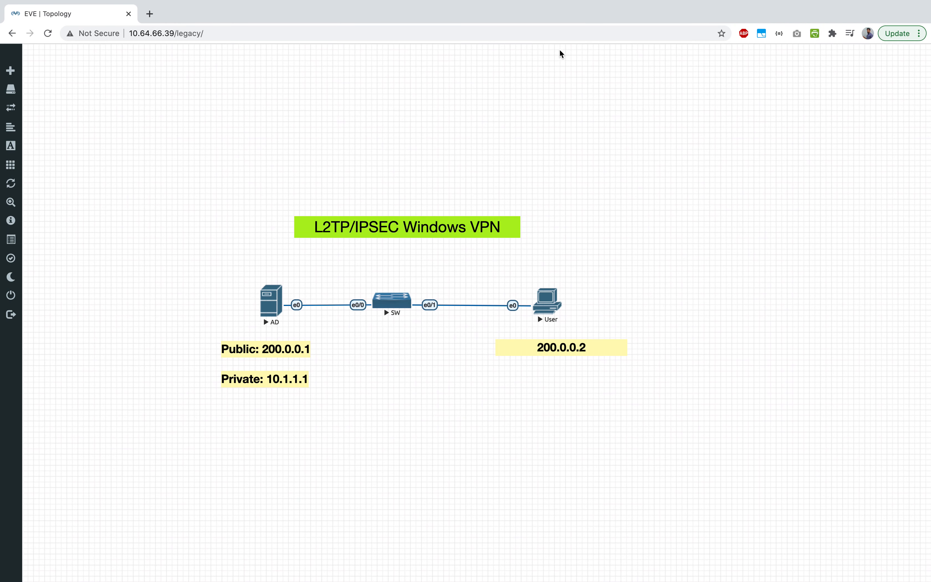